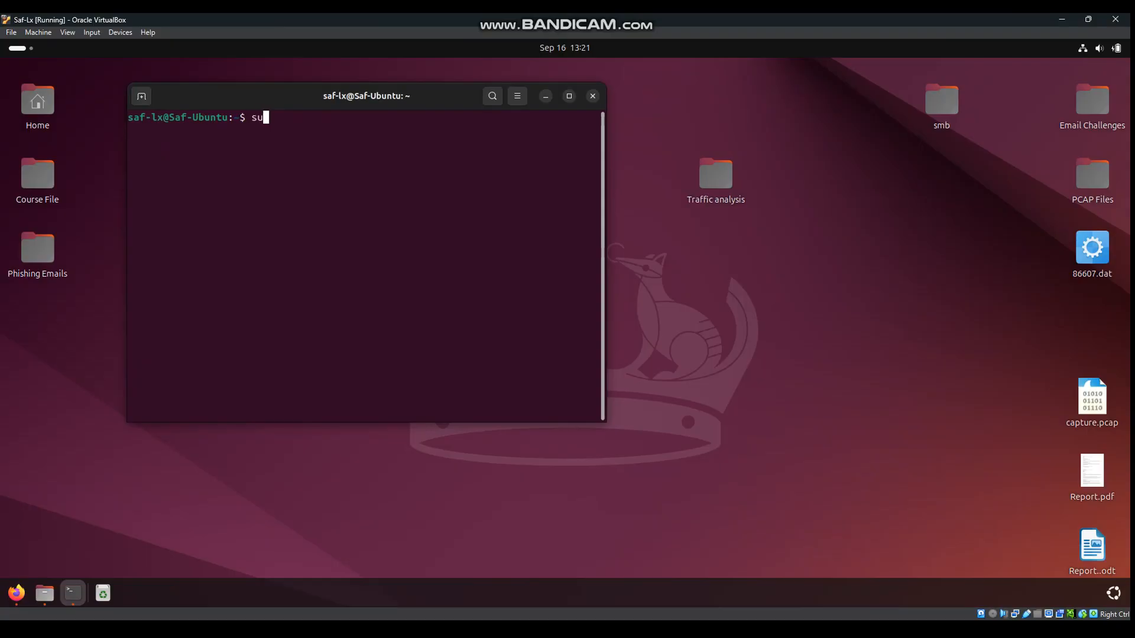
Launch Wireshark as root with sudo wireshark, entering the sudo password
type("shark")
key("Return")
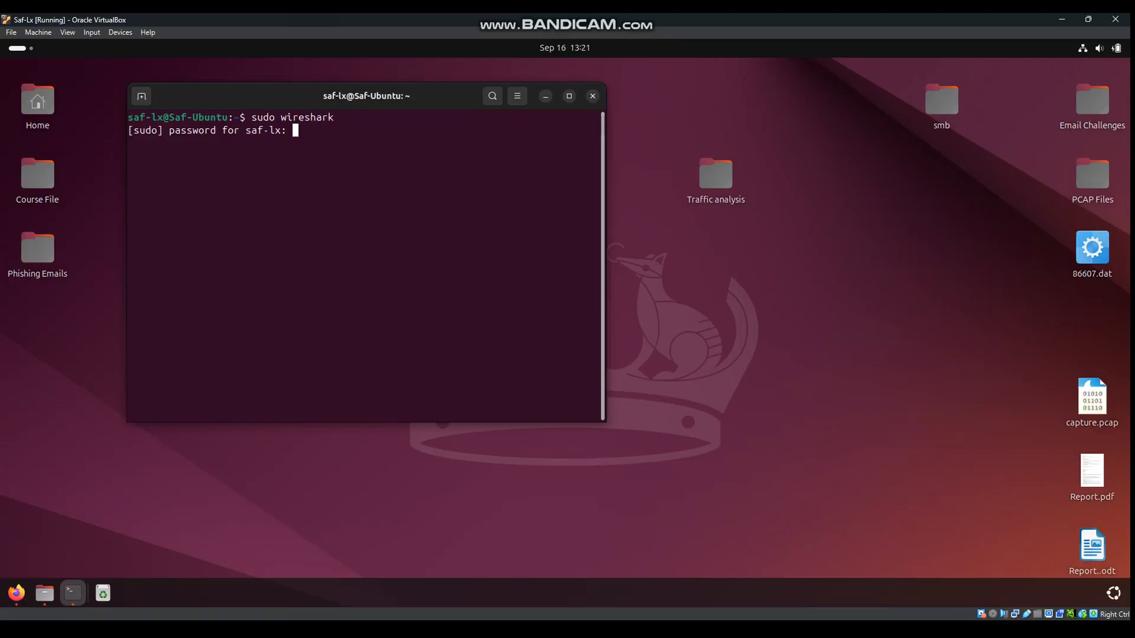
key("Return")
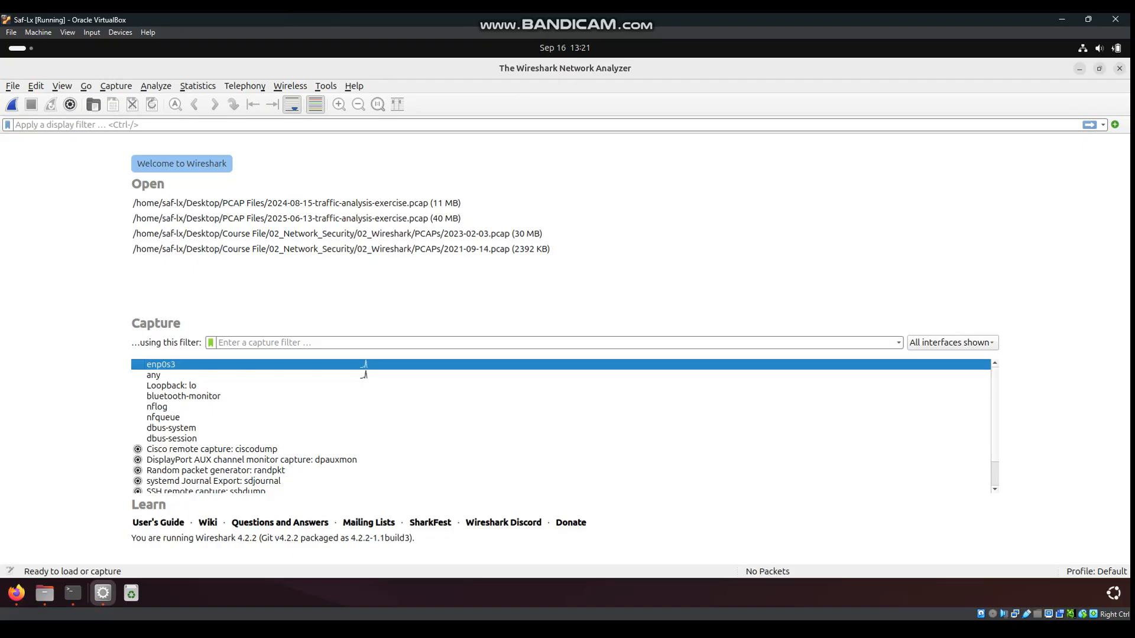
Open 2024-08-15-traffic-analysis-exercise.pcap from /home/saf-lx/Desktop/Traffic analysis
left_click(12, 86)
left_click(33, 101)
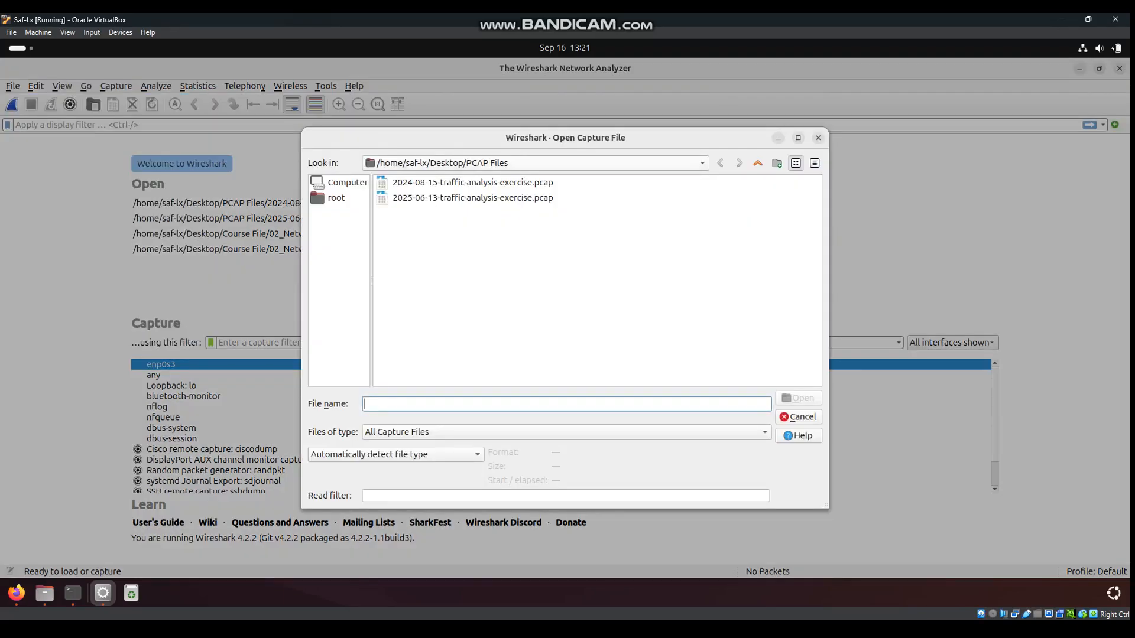
left_click(536, 164)
left_click(536, 163)
left_click(535, 163)
left_click(536, 163)
left_click(536, 163)
left_click(461, 210)
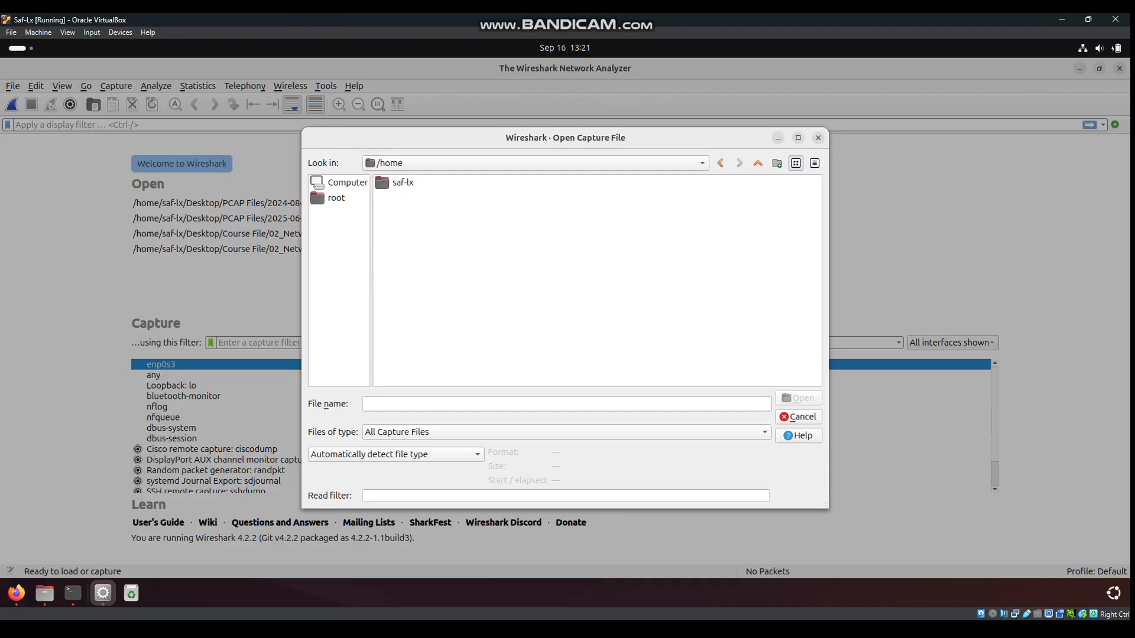
double_click(402, 183)
double_click(408, 183)
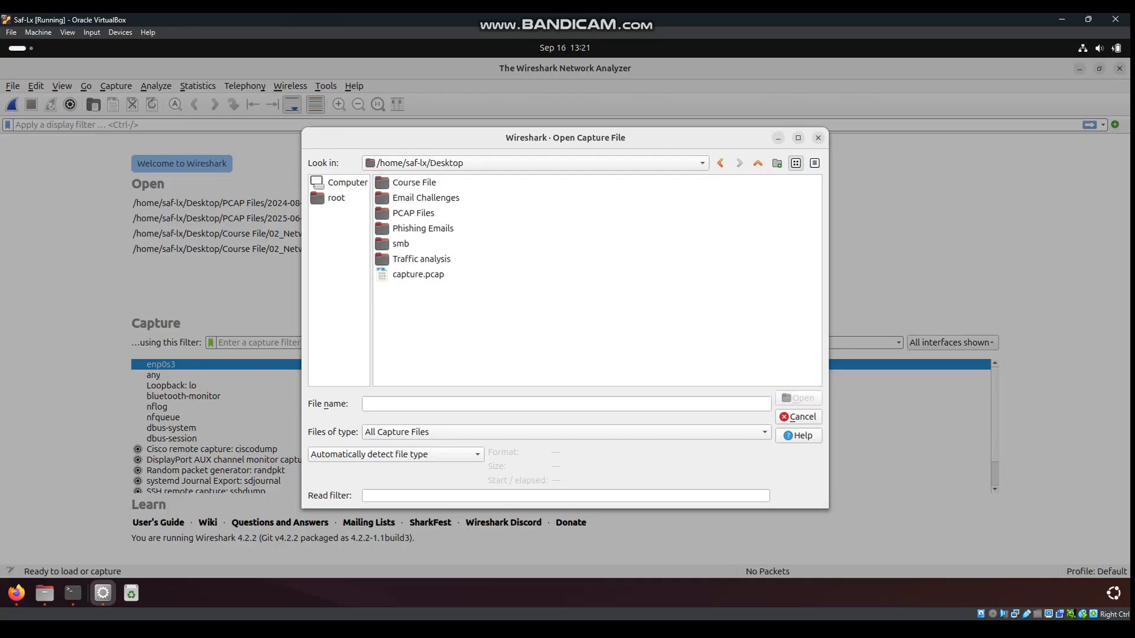
double_click(421, 259)
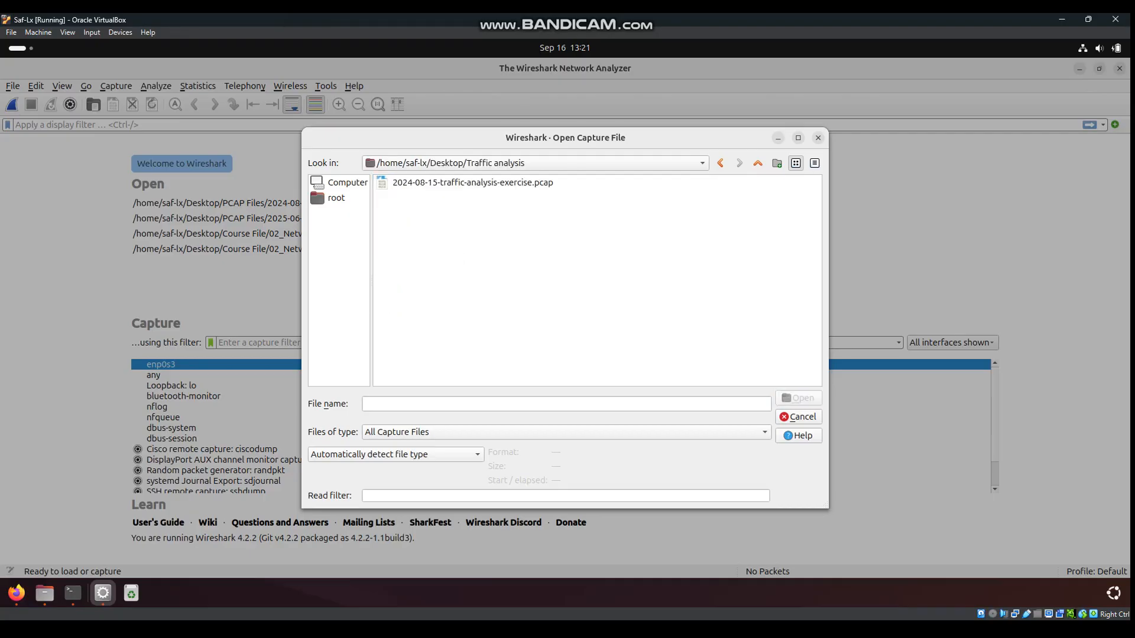
left_click(465, 183)
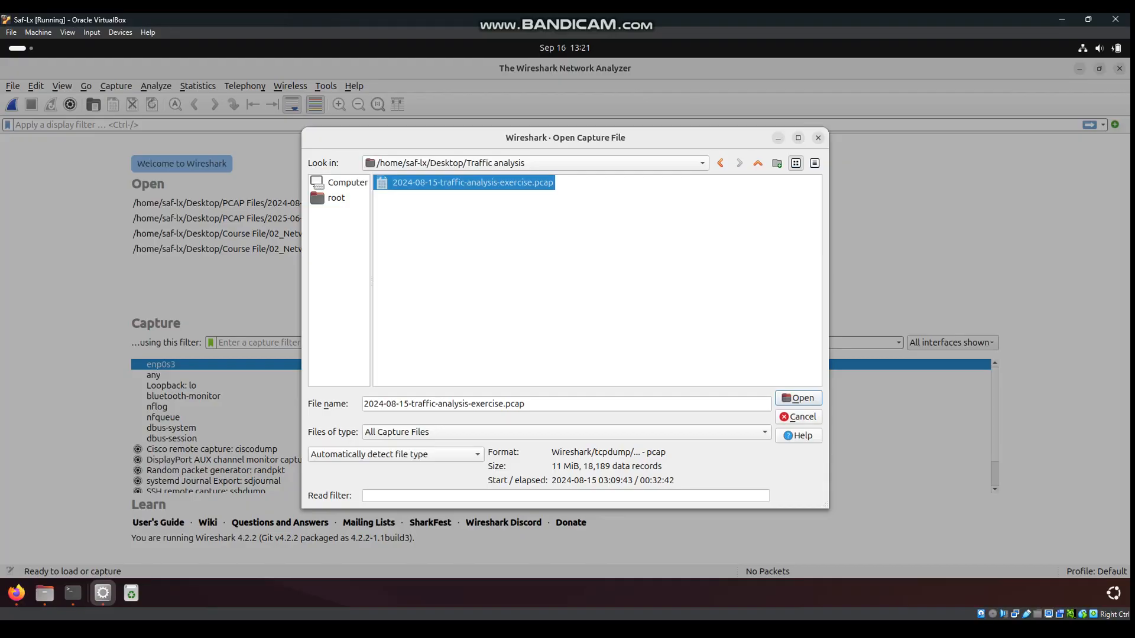
key("Return")
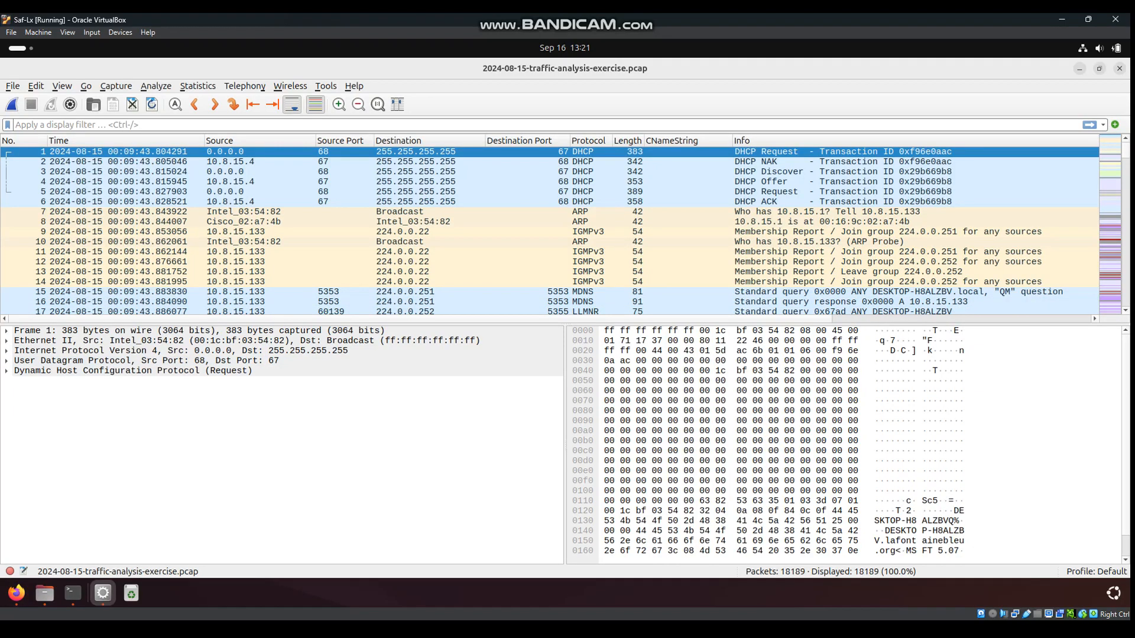
Enlarge the packet list pane by dragging the splitter down
left_click_drag(473, 324, 473, 394)
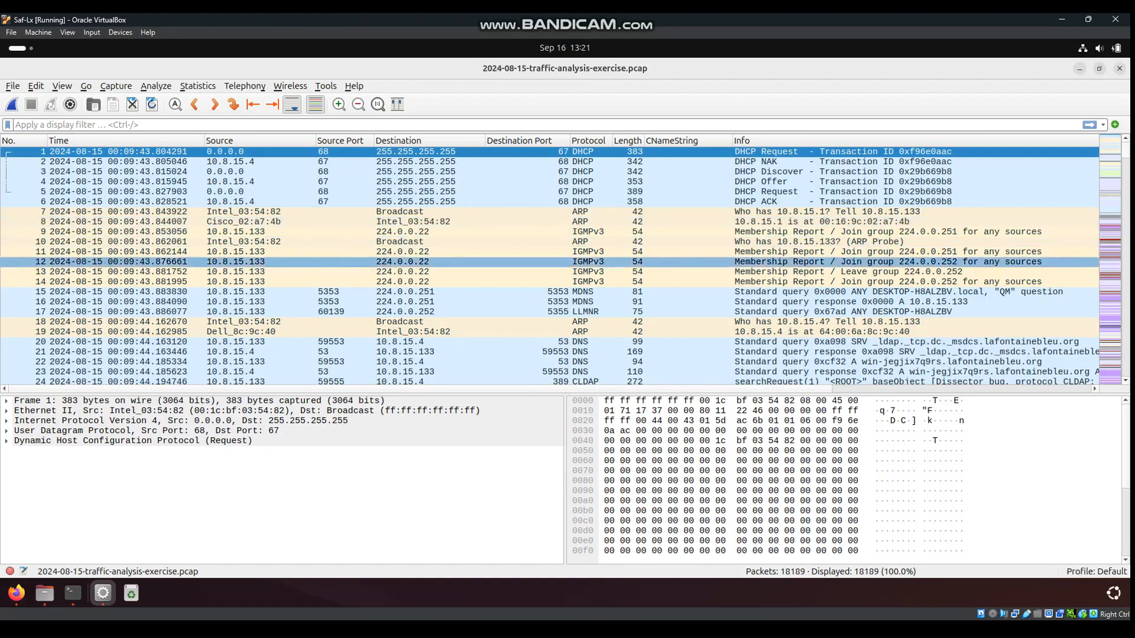
left_click_drag(550, 393, 550, 456)
scroll(550, 231, "down", 1)
scroll(549, 262, "up", 1)
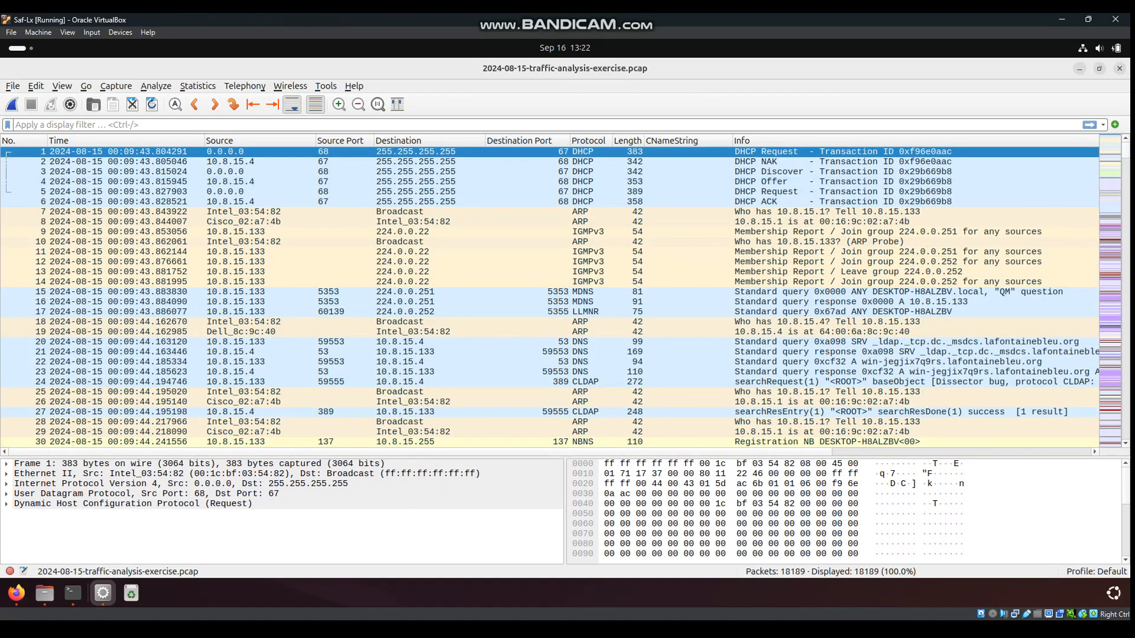
Review Capture File Properties: 18189 packets spanning 00:32:42, then close it
left_click(198, 87)
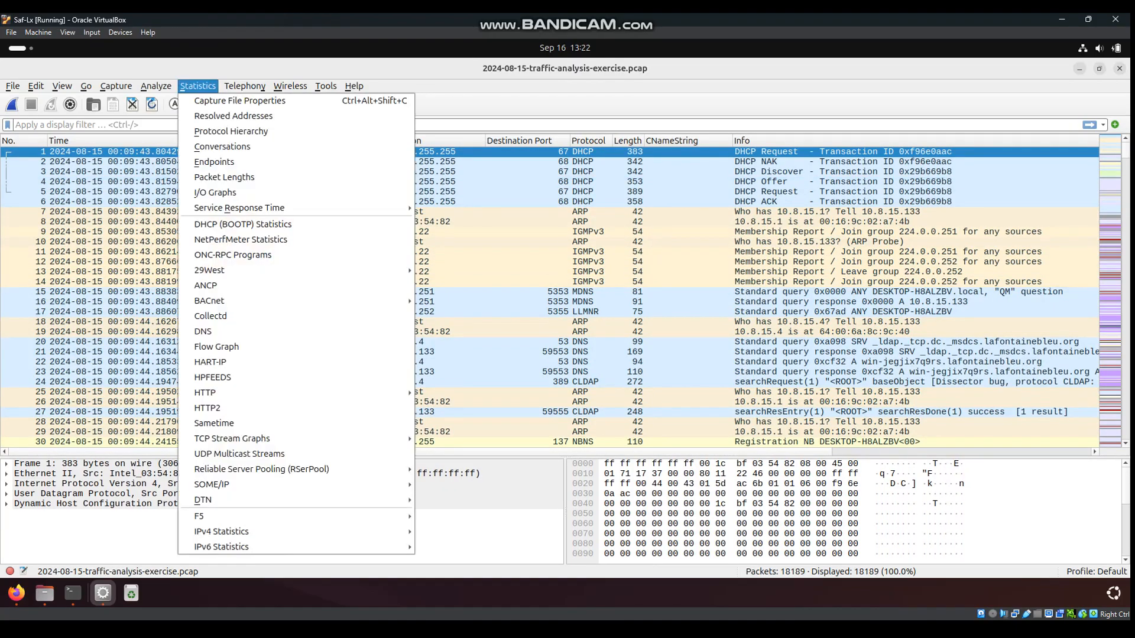
left_click(240, 100)
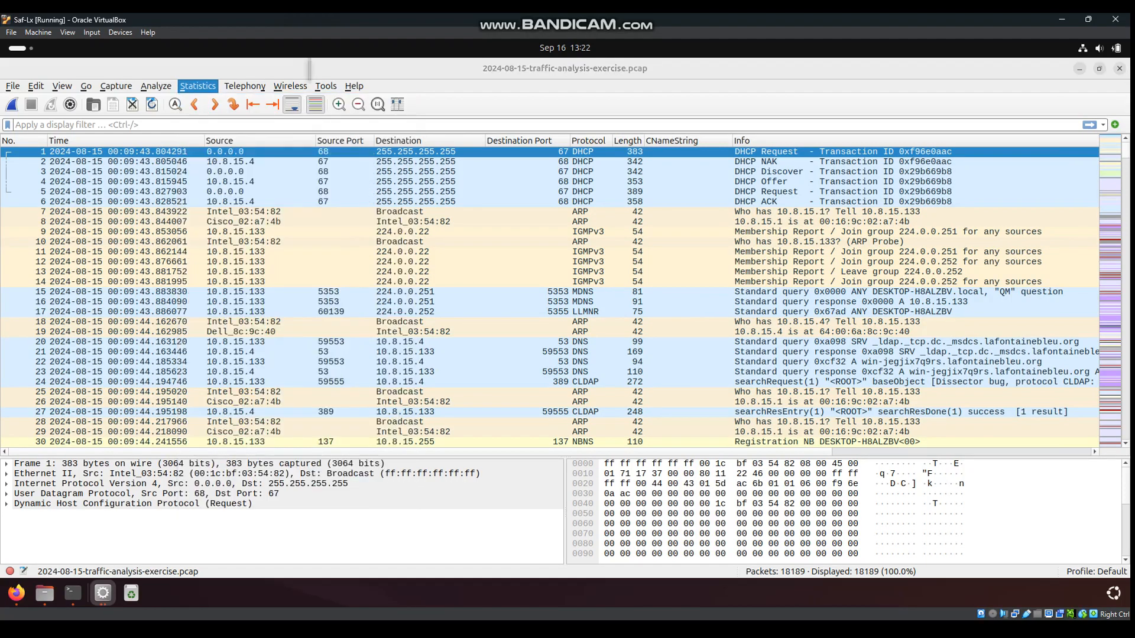
scroll(685, 284, "down", 1)
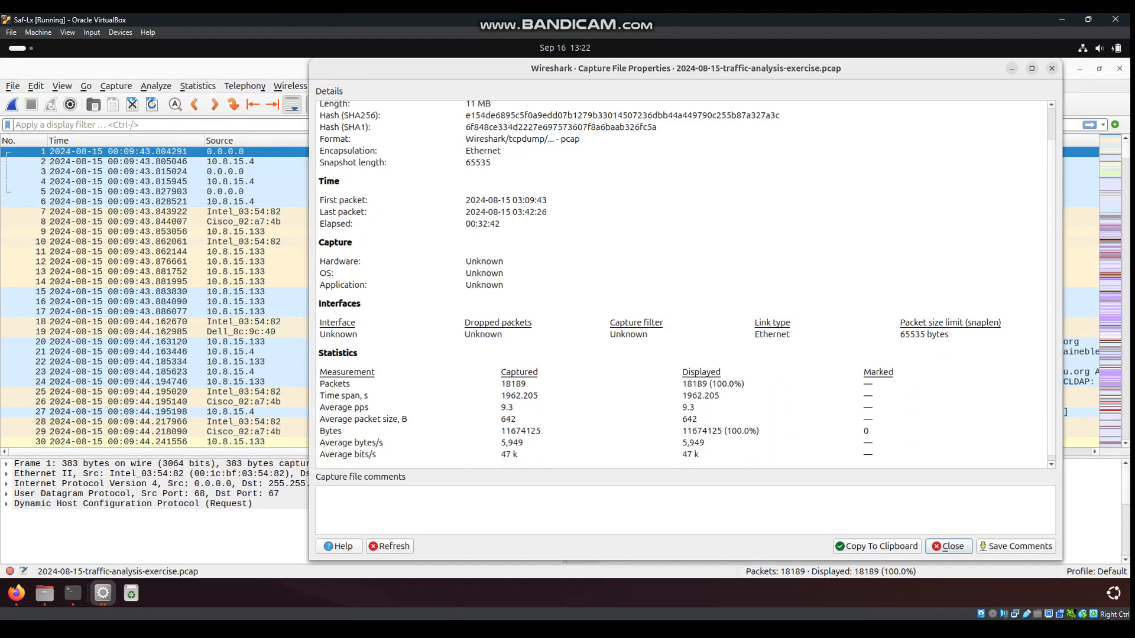
mouse_move(527, 384)
left_mouse_down()
mouse_move(331, 385)
mouse_move(511, 384)
left_mouse_up()
left_click(526, 384)
left_click(526, 384)
left_click_drag(319, 200, 354, 225)
left_click(510, 226)
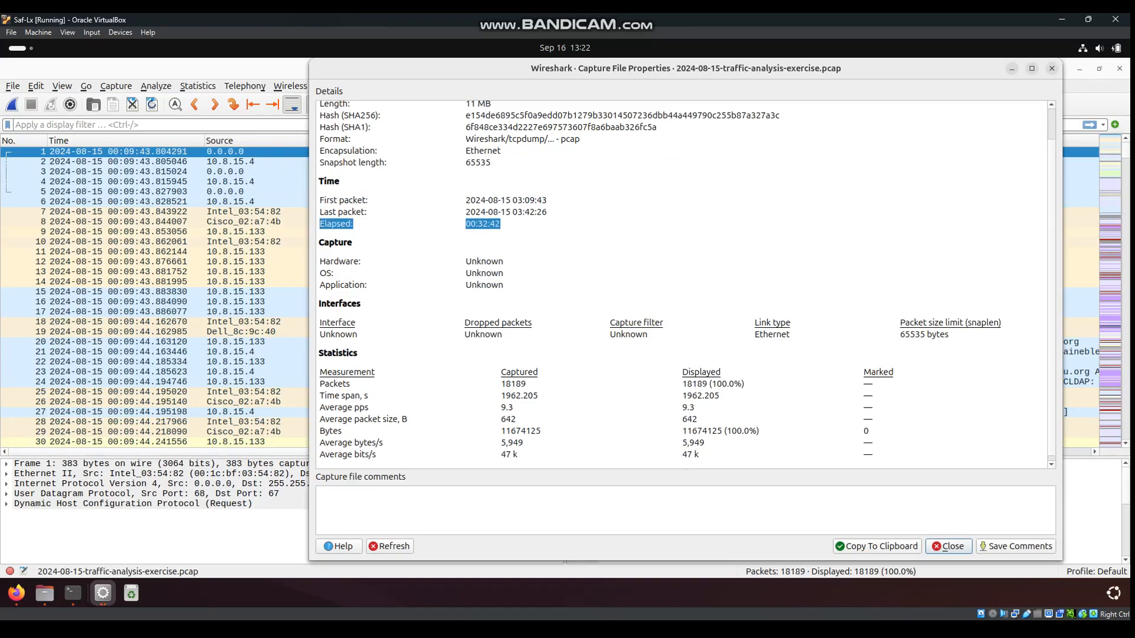
left_click(361, 224)
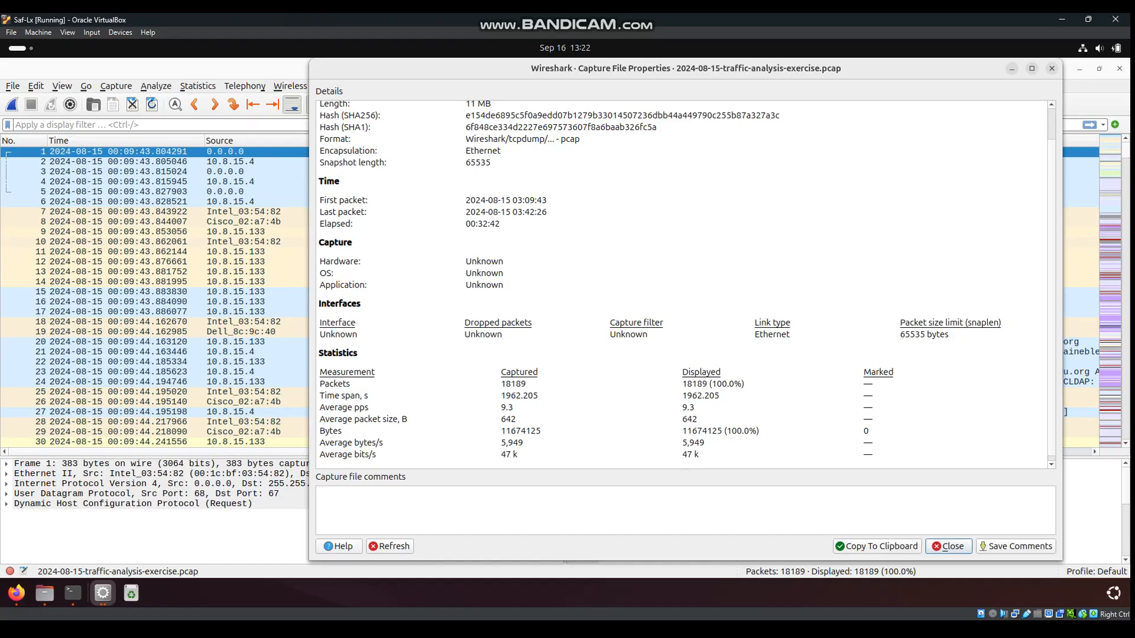
key("Escape")
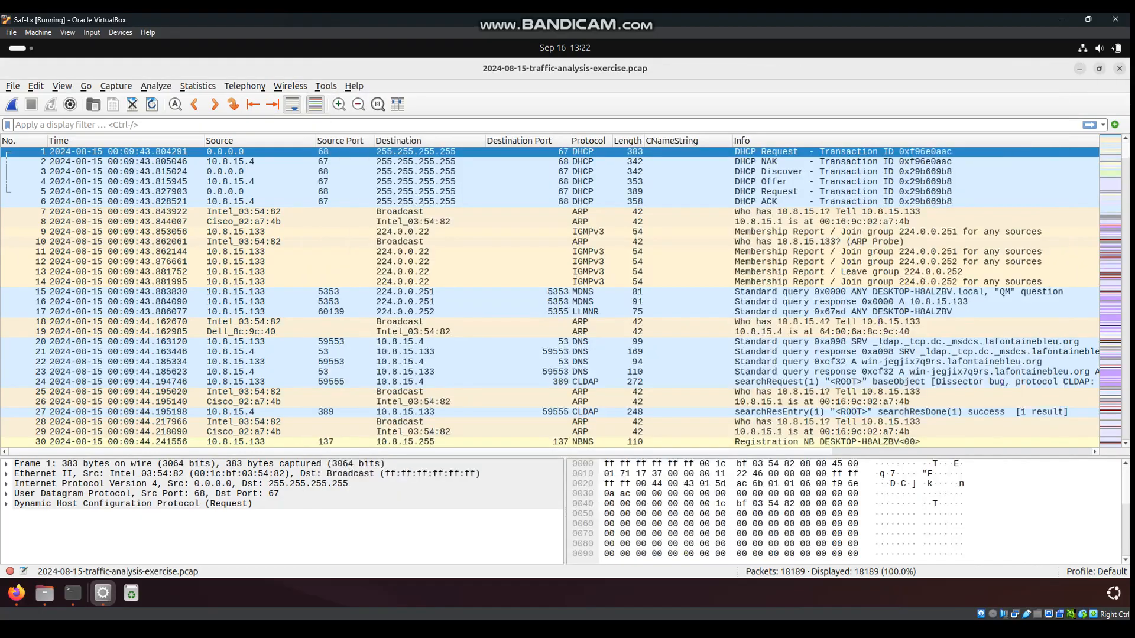
left_click(197, 86)
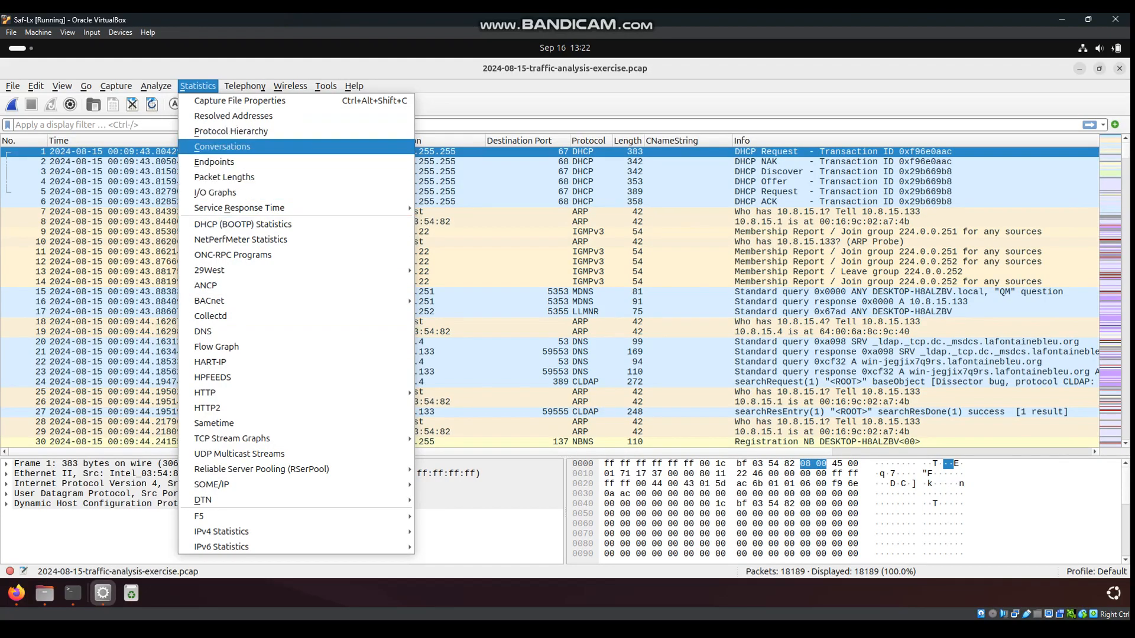
left_click(222, 147)
left_click(534, 161)
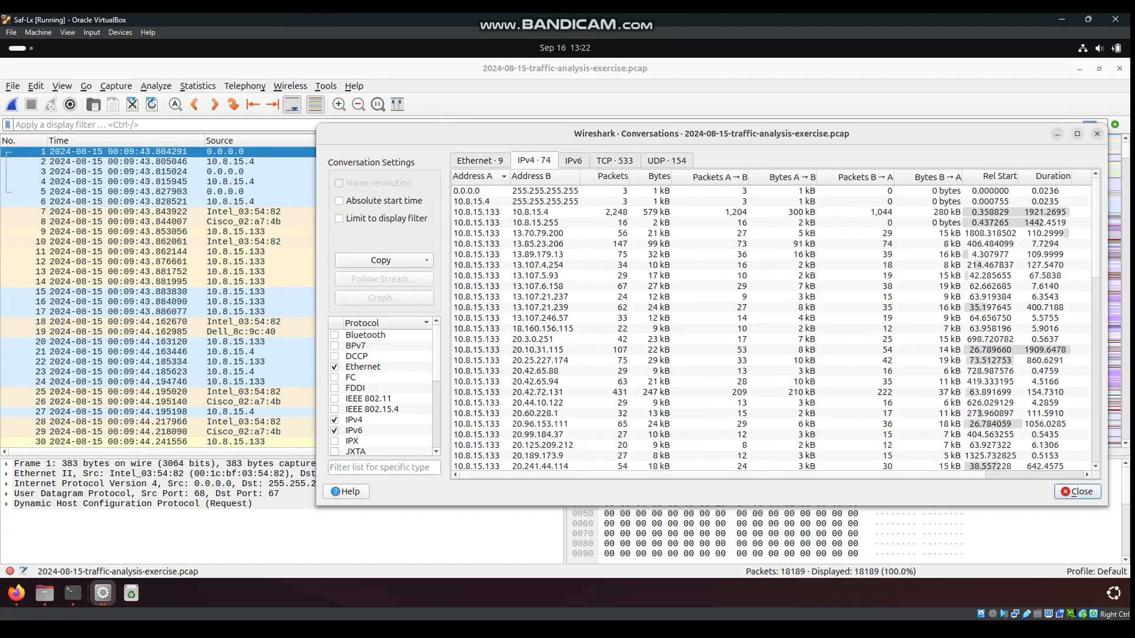
left_click_drag(550, 134, 464, 128)
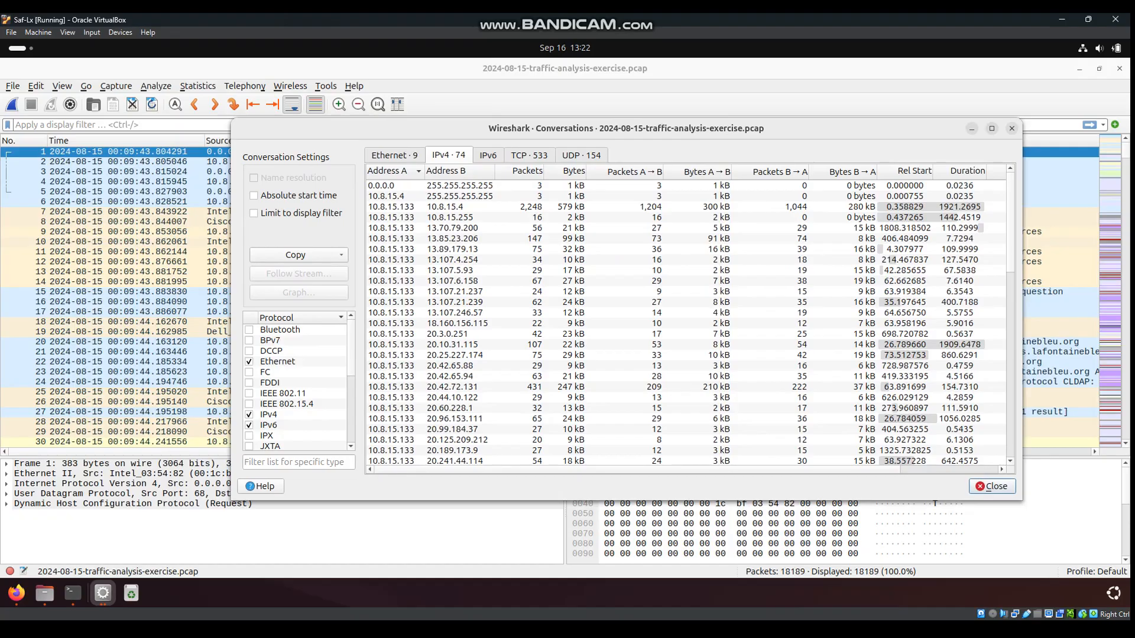
left_click(519, 171)
left_click(519, 170)
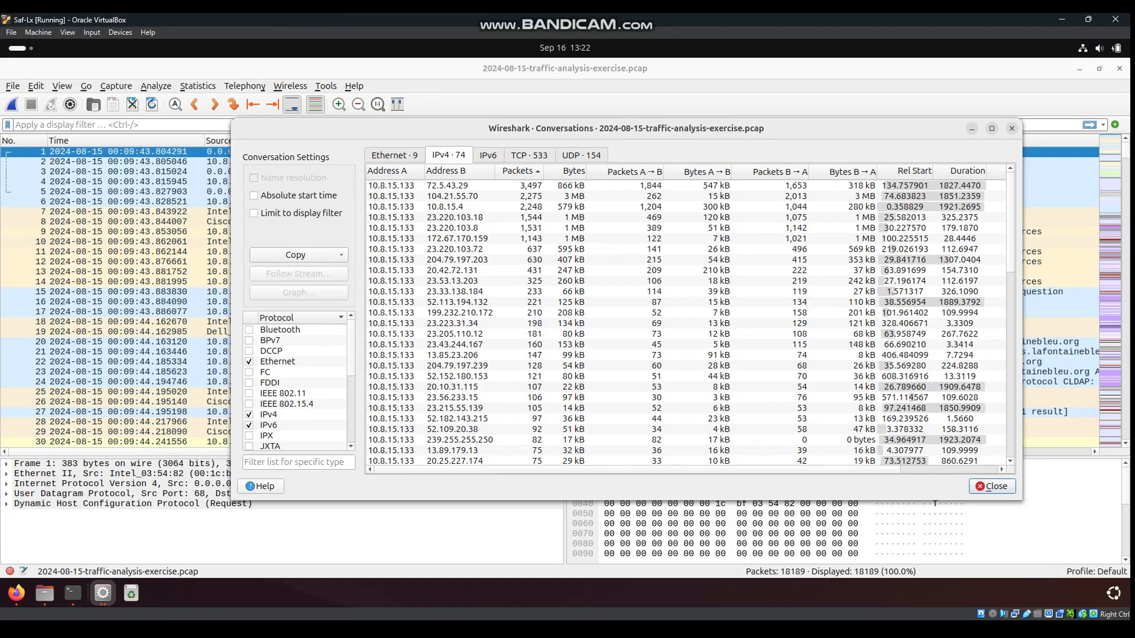
left_click_drag(626, 128, 565, 120)
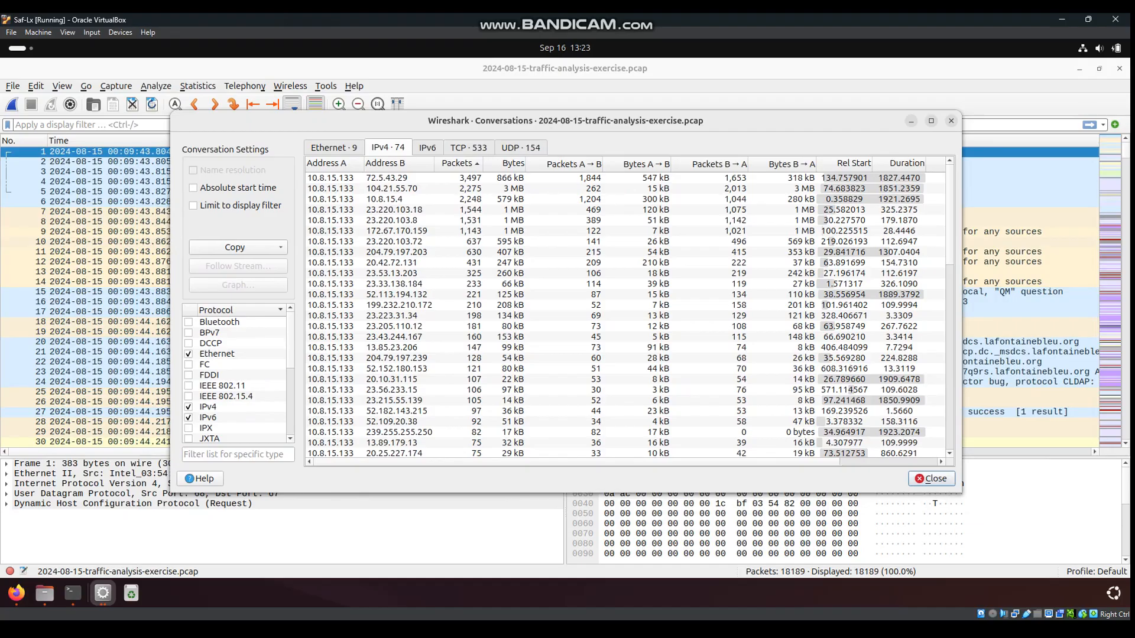
left_click(391, 178)
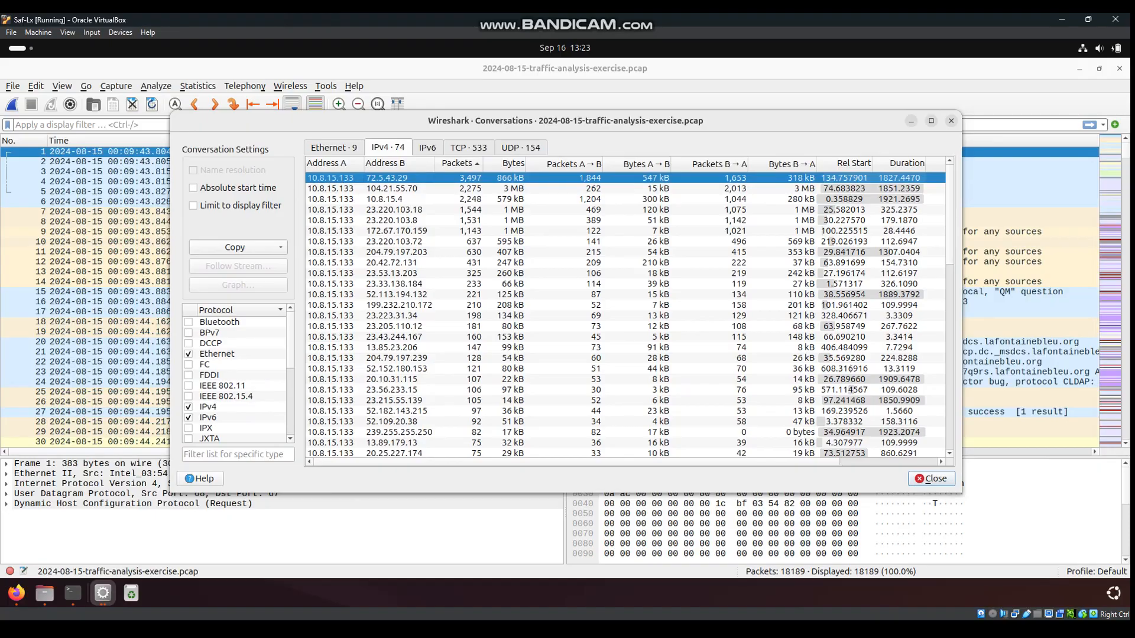
mouse_move(565, 121)
left_mouse_down()
mouse_move(617, 109)
mouse_move(553, 132)
left_mouse_up()
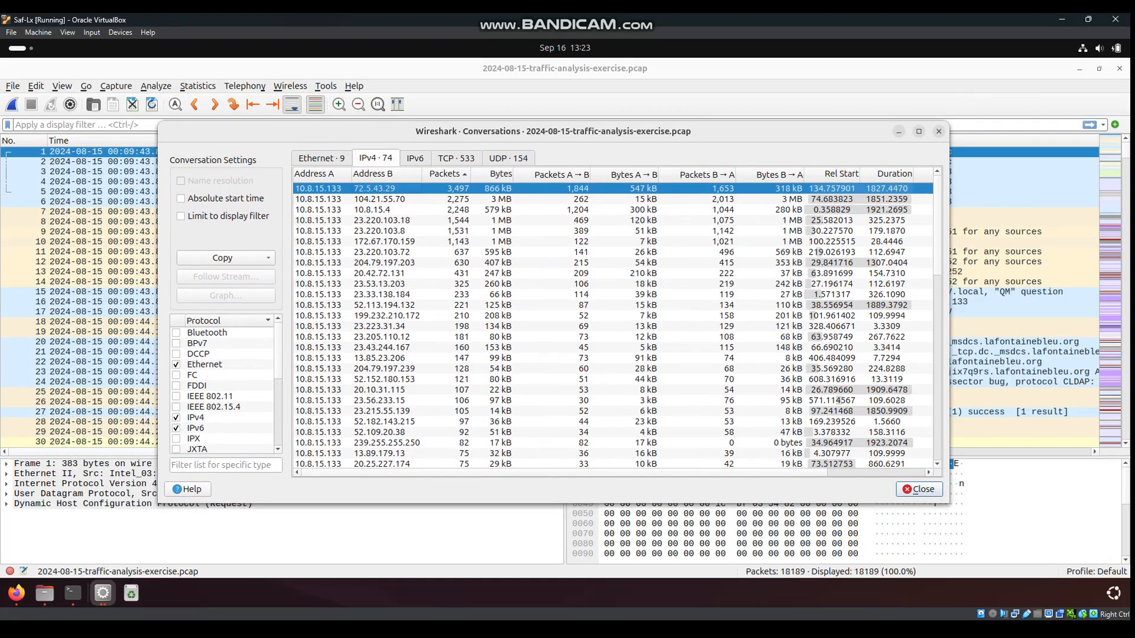
left_click(938, 132)
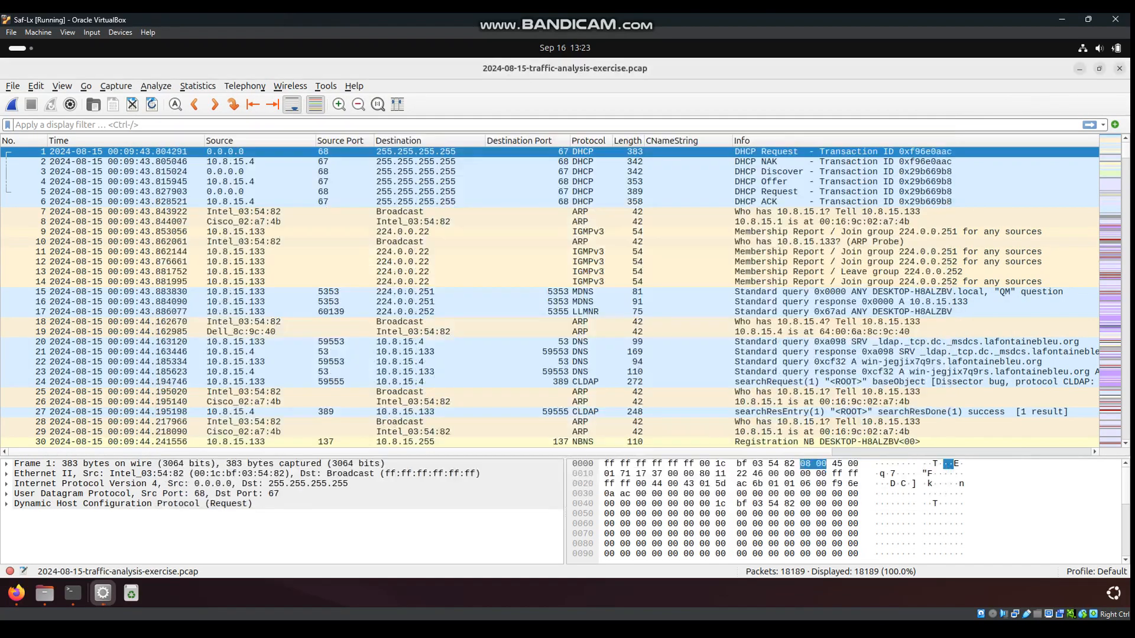
left_click(198, 86)
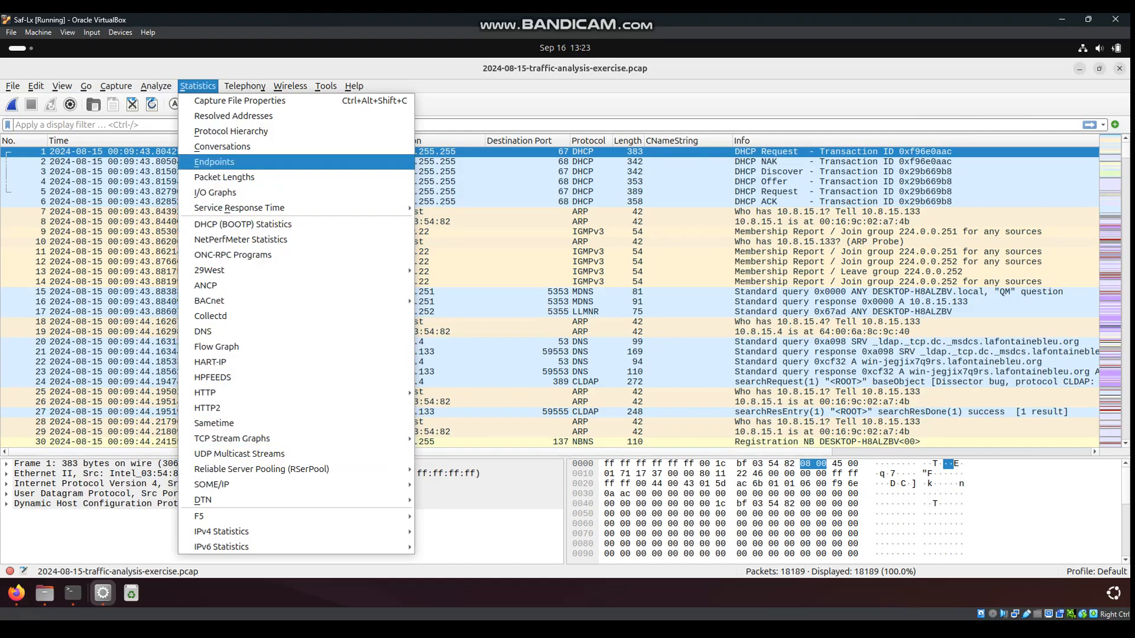
left_click(230, 131)
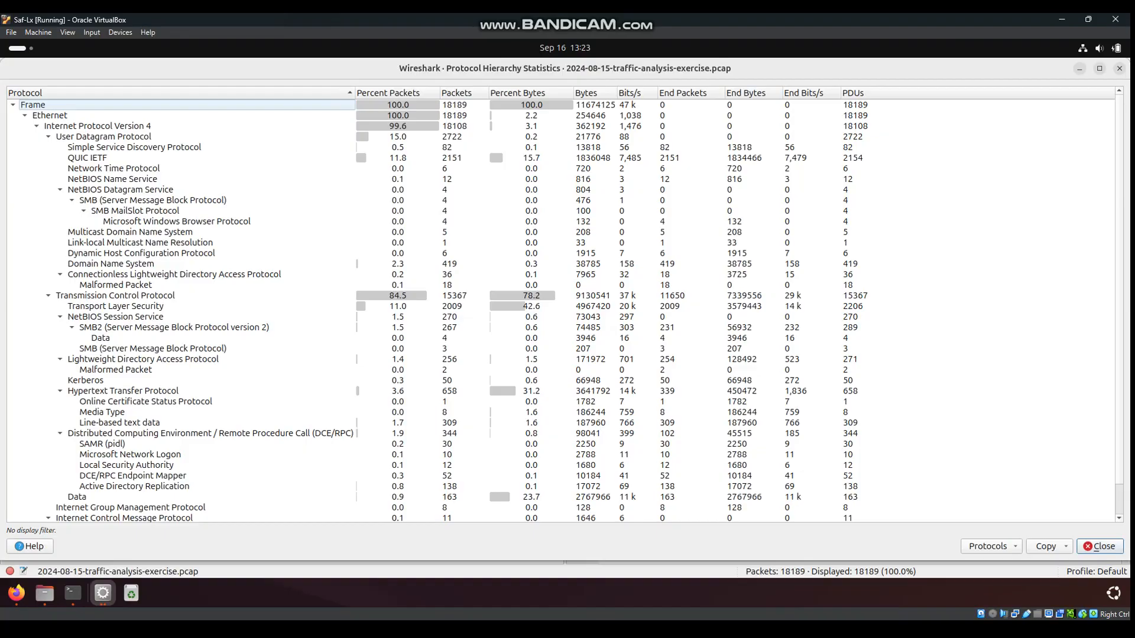
scroll(565, 307, "down", 1)
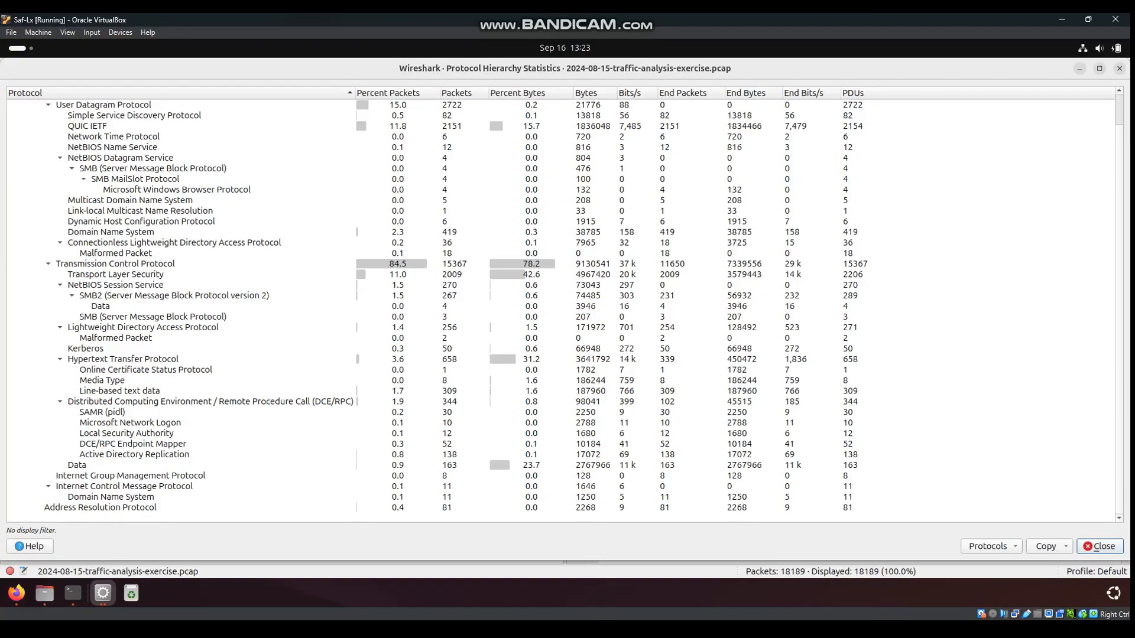
left_click(123, 359)
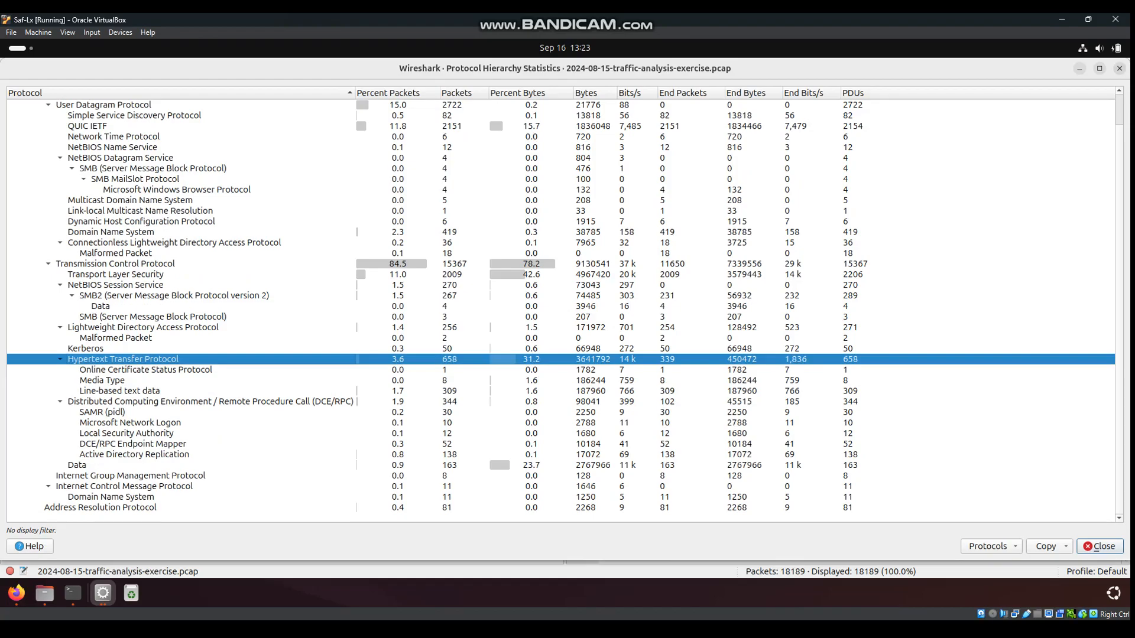
key("Escape")
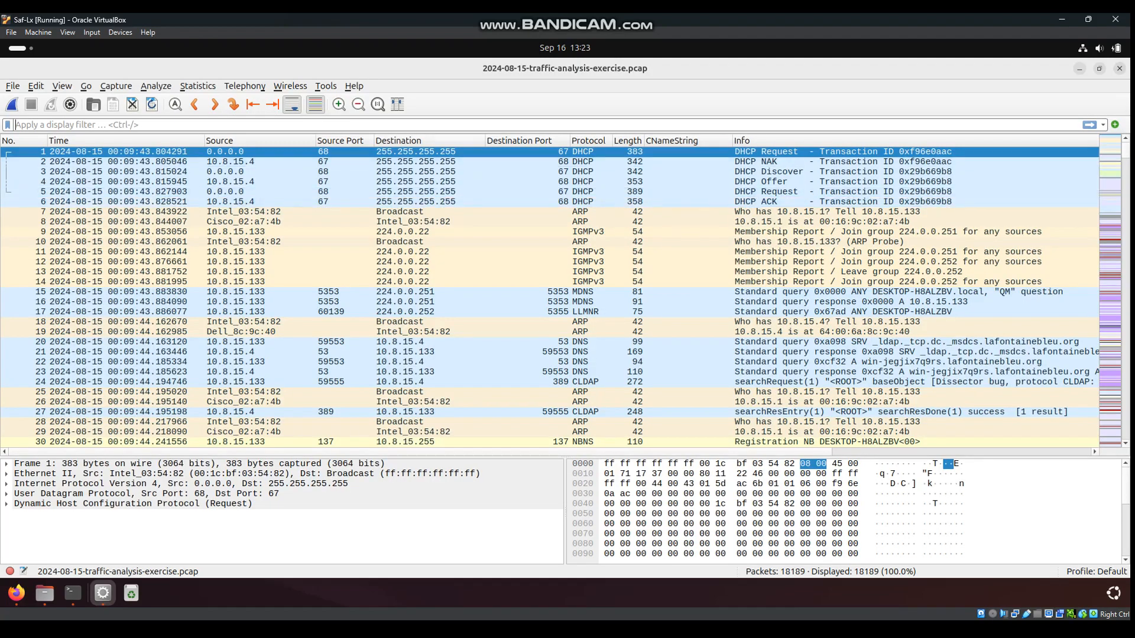
Apply the http display filter, showing 658 of 18189 packets
key("ctrl+slash")
type("htt")
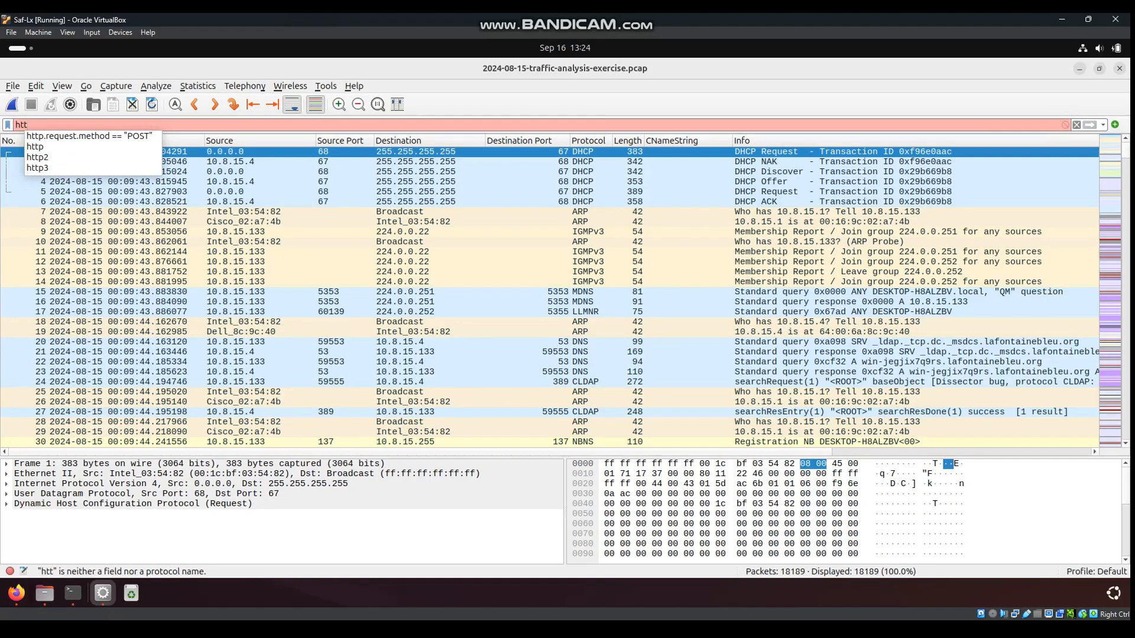
type("p")
key("Return")
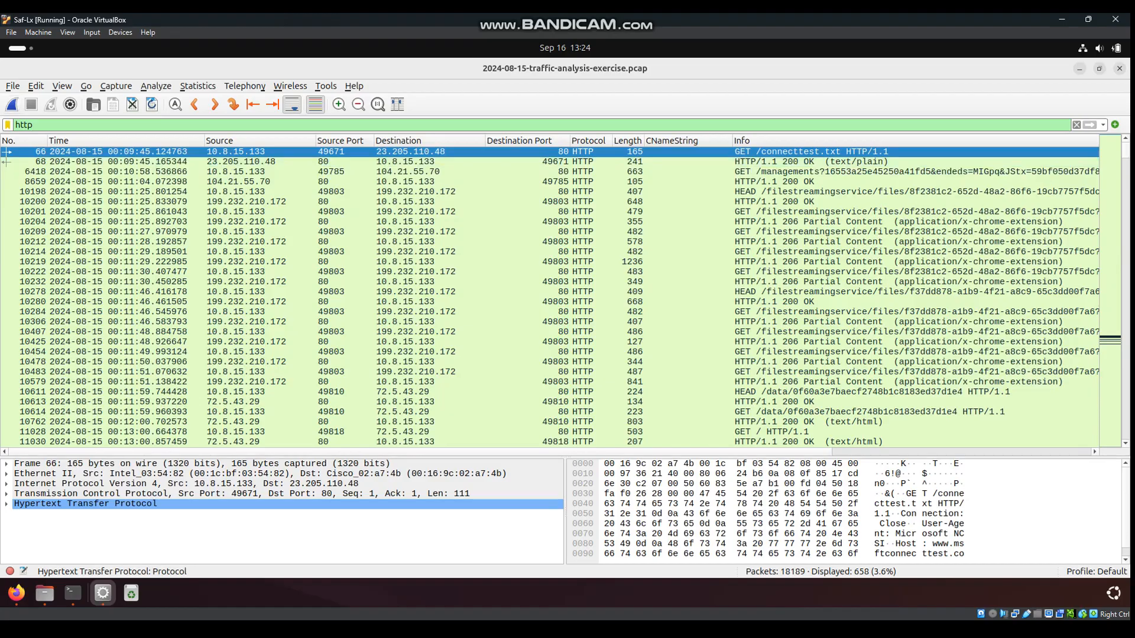
key("ctrl+a")
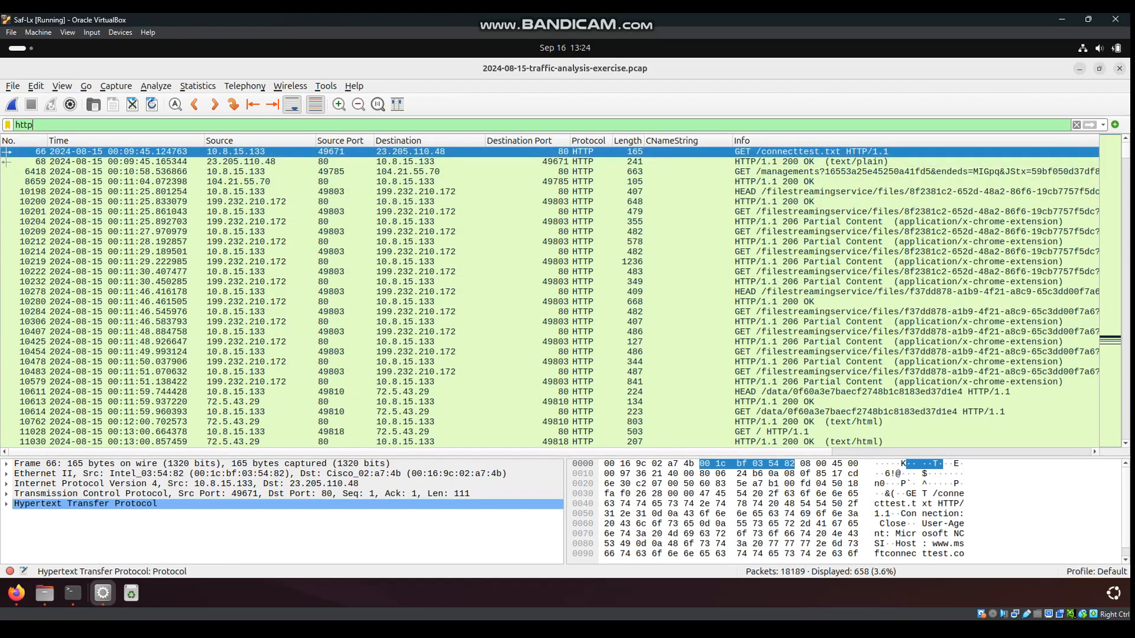
left_click(33, 124)
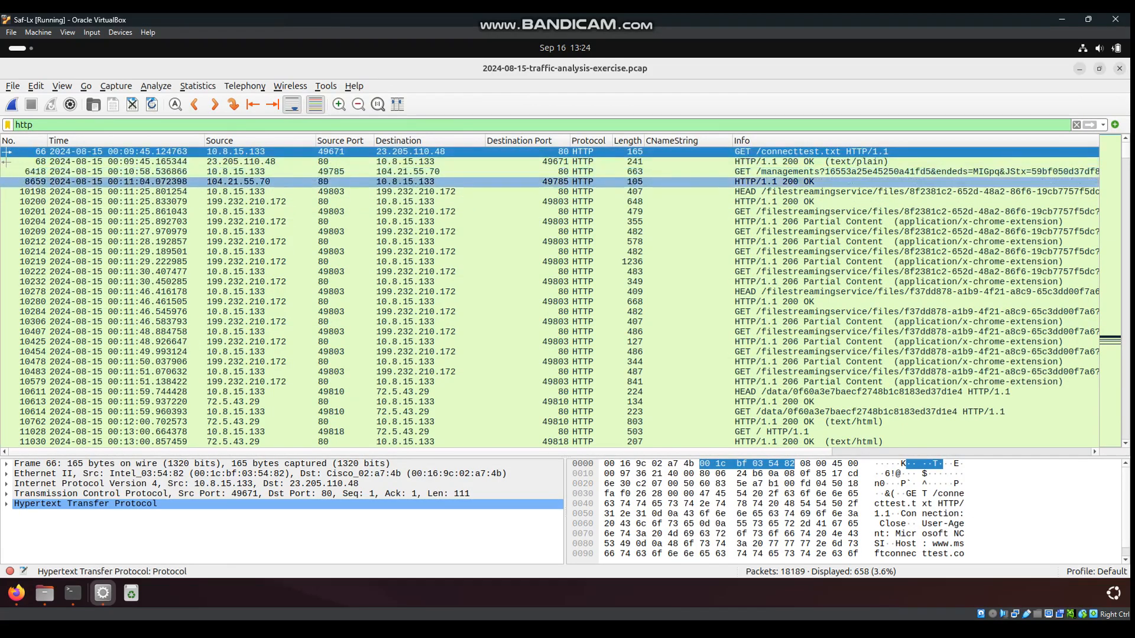
left_click(177, 151)
left_click(33, 124)
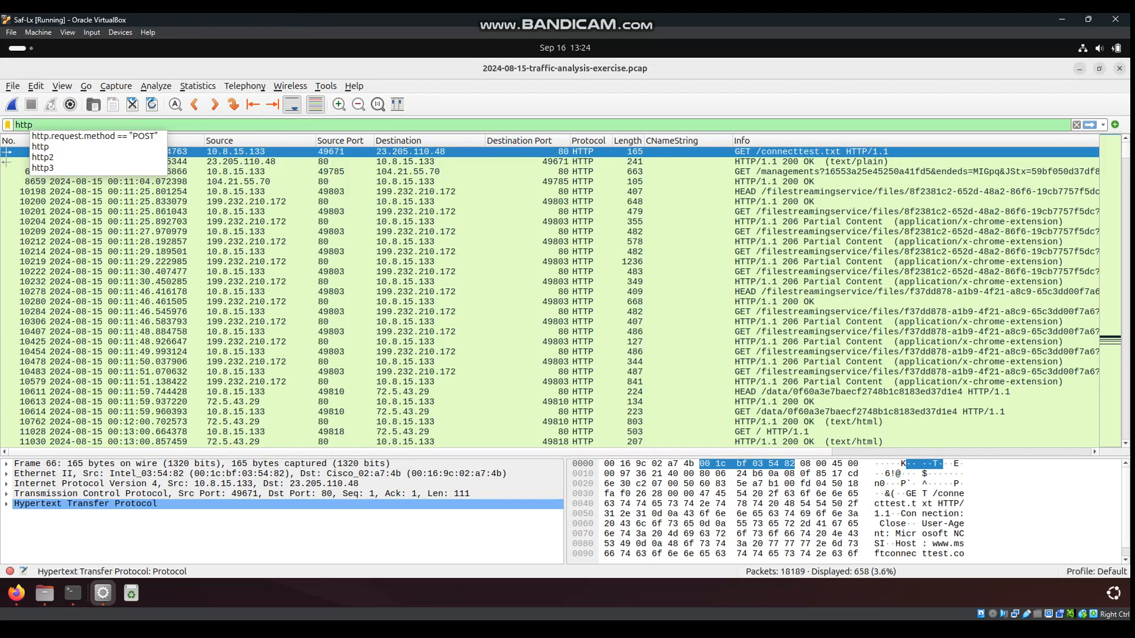
left_click(35, 125)
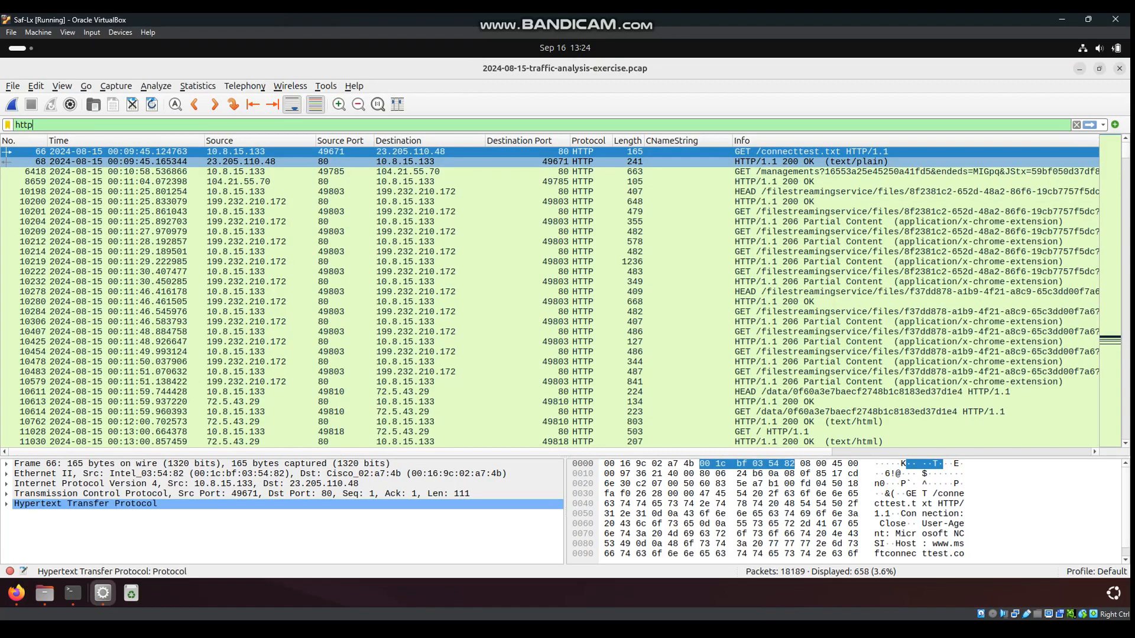
Filter to ip.addr==10.8.15.133 and http.request.method=="GET", leaving 316 packets
type(".r")
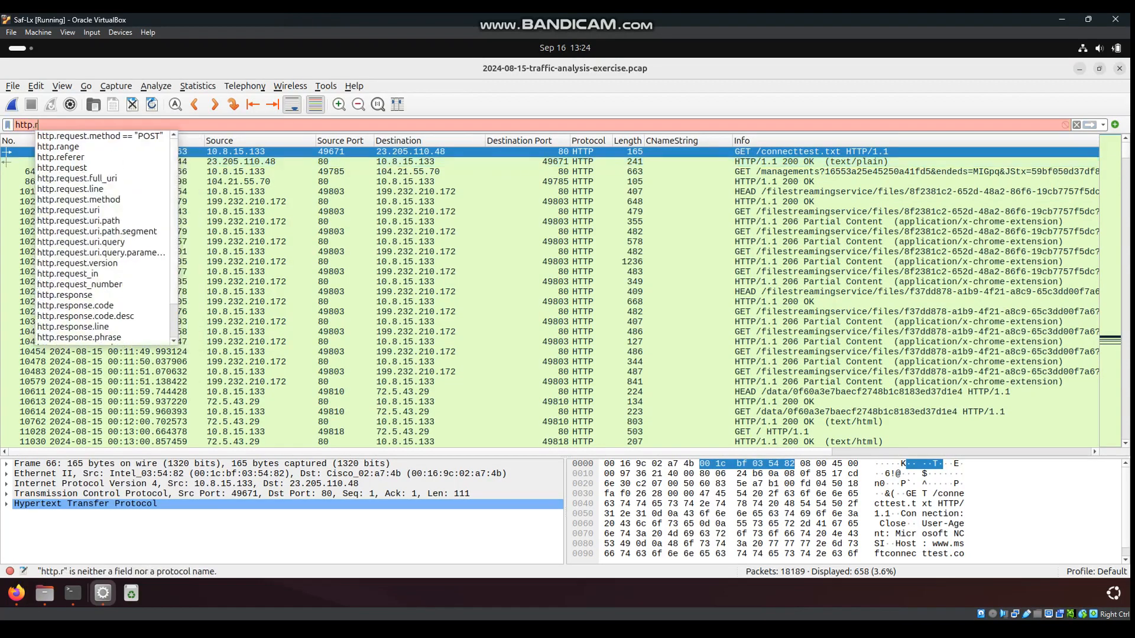
key("BackSpace")
type("re")
key("BackSpace")
key("BackSpace")
key("BackSpace")
key("BackSpace")
key("BackSpace")
key("BackSpace")
key("BackSpace")
type("ip")
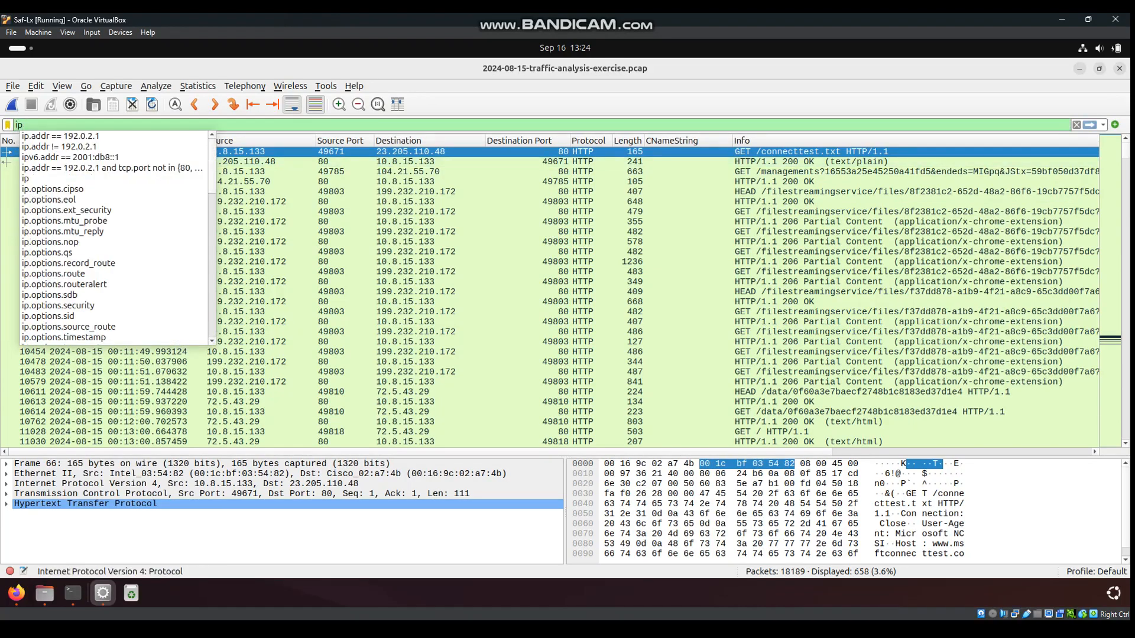
type(".addr")
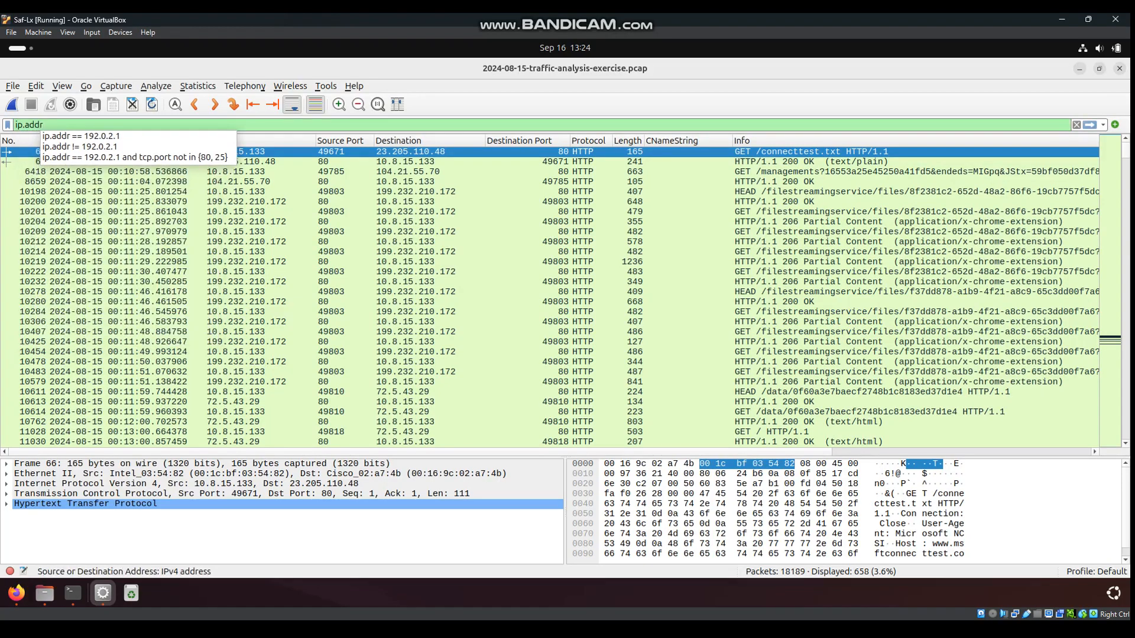
type("==10")
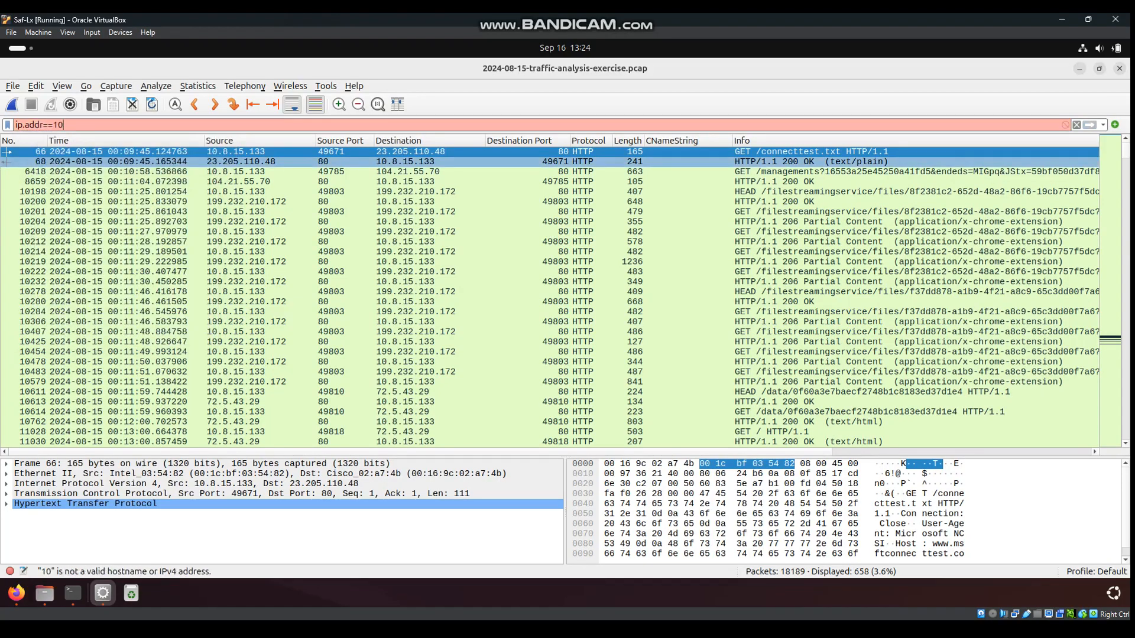
type(".8.15.")
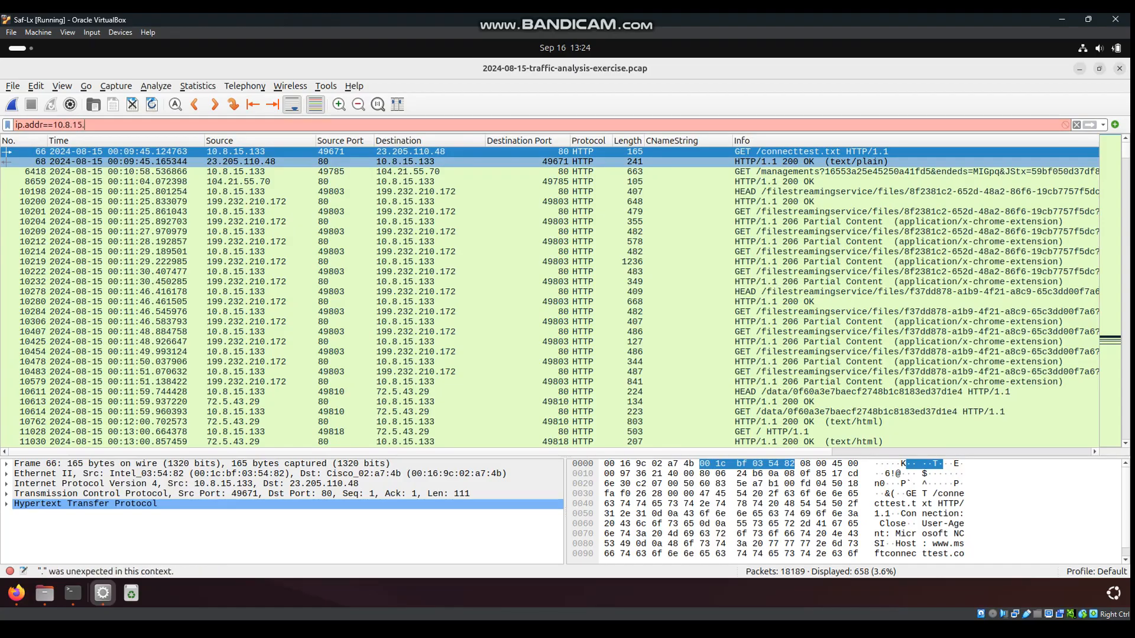
type("133 and ")
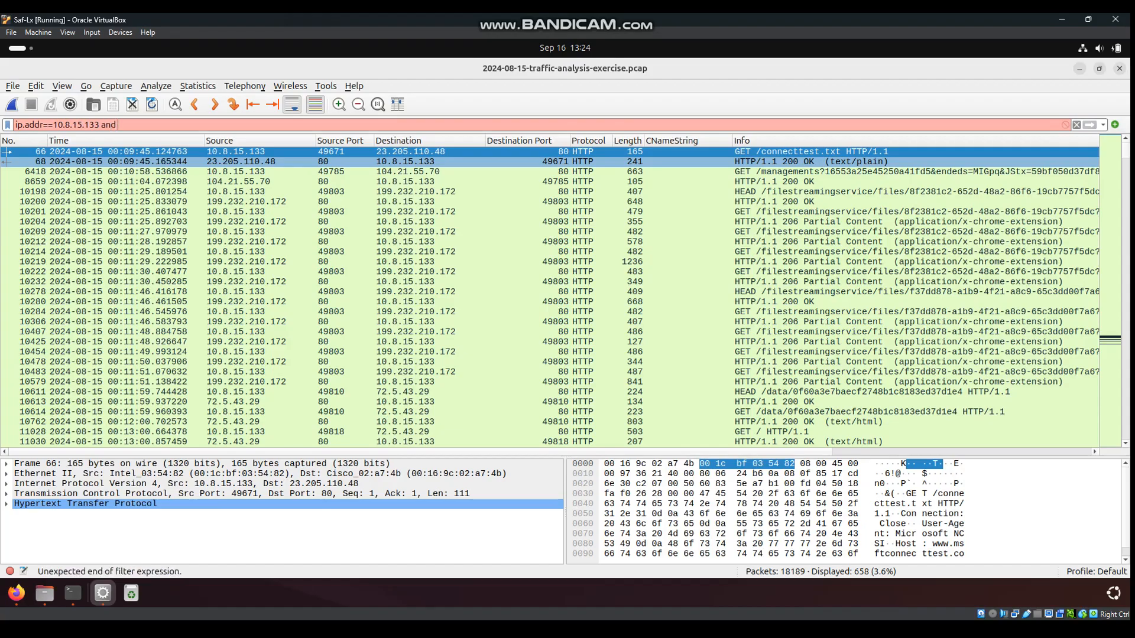
type("http.re")
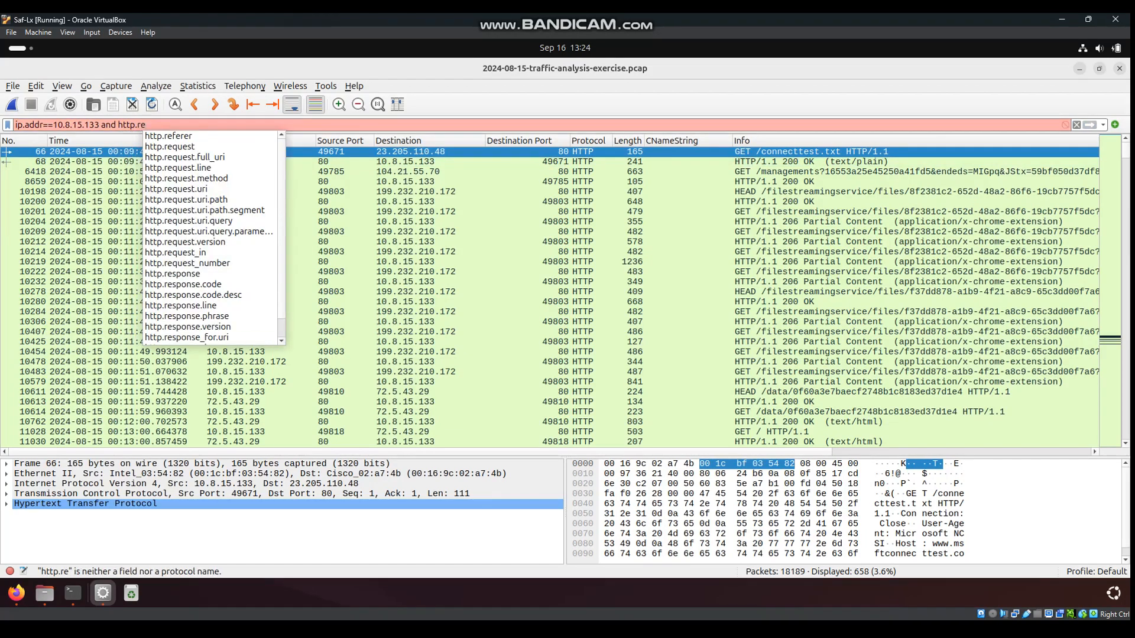
left_click(170, 147)
type("==\"")
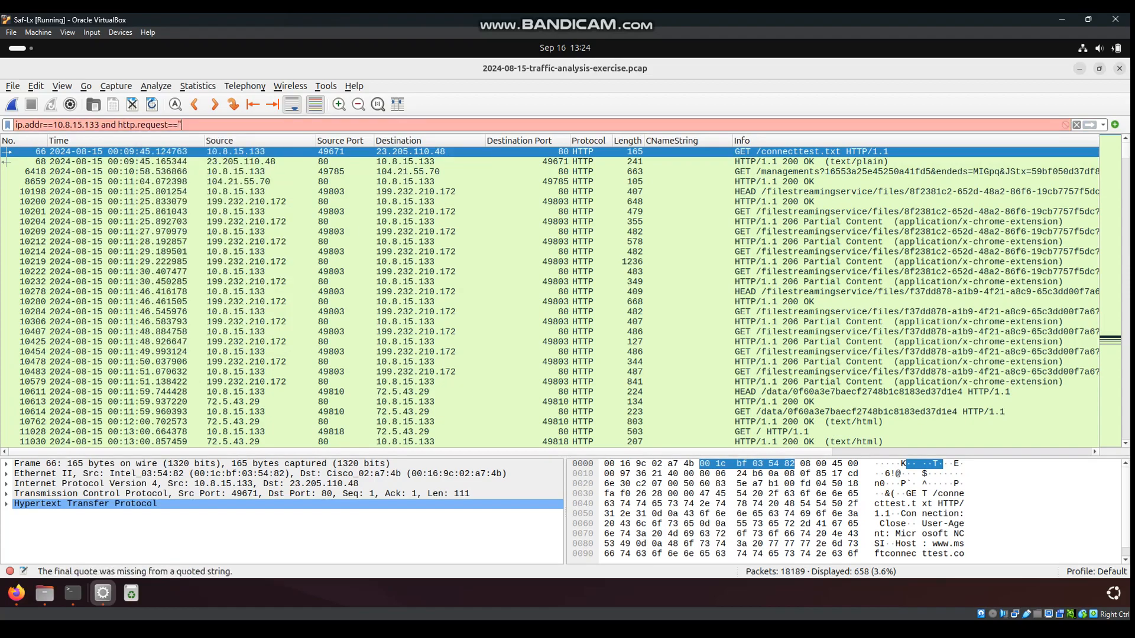
type("GET\"")
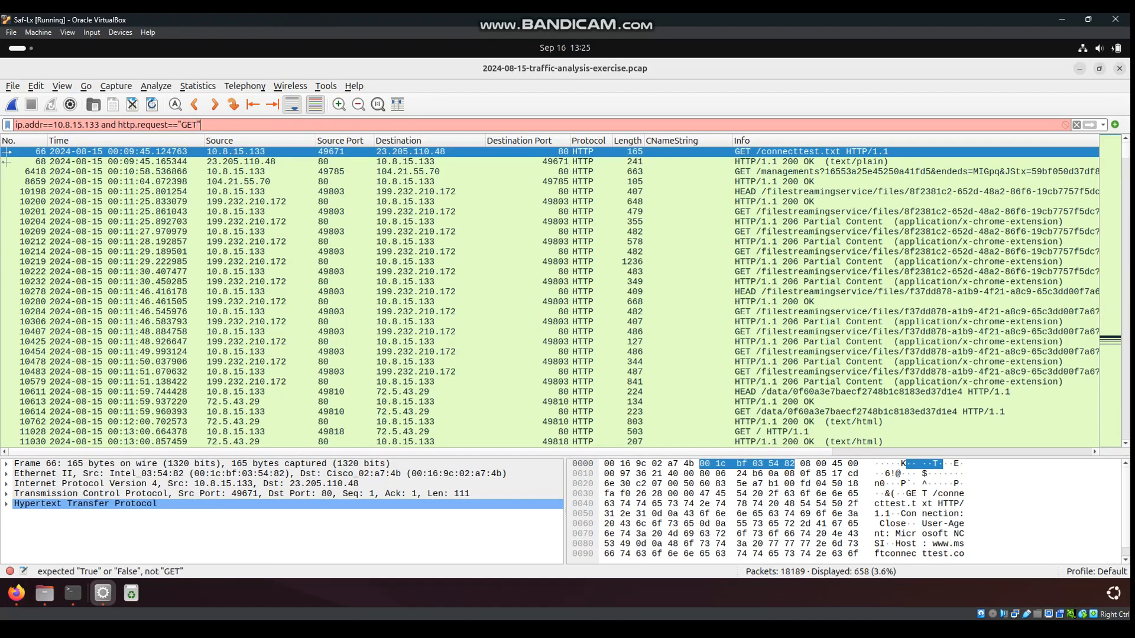
left_click(170, 124)
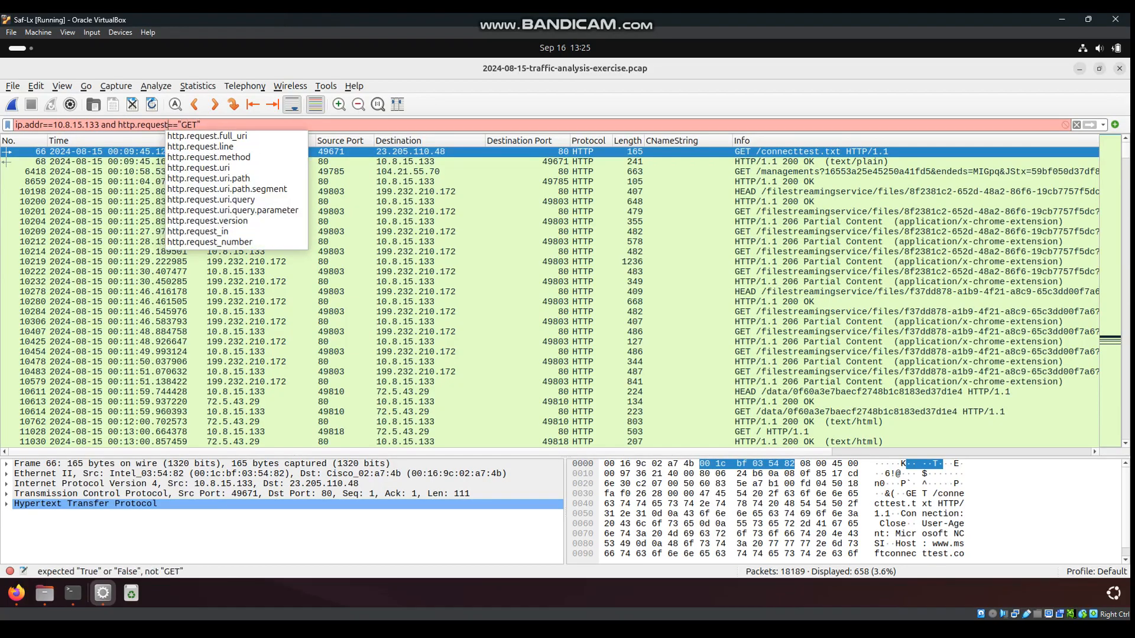
type(".me")
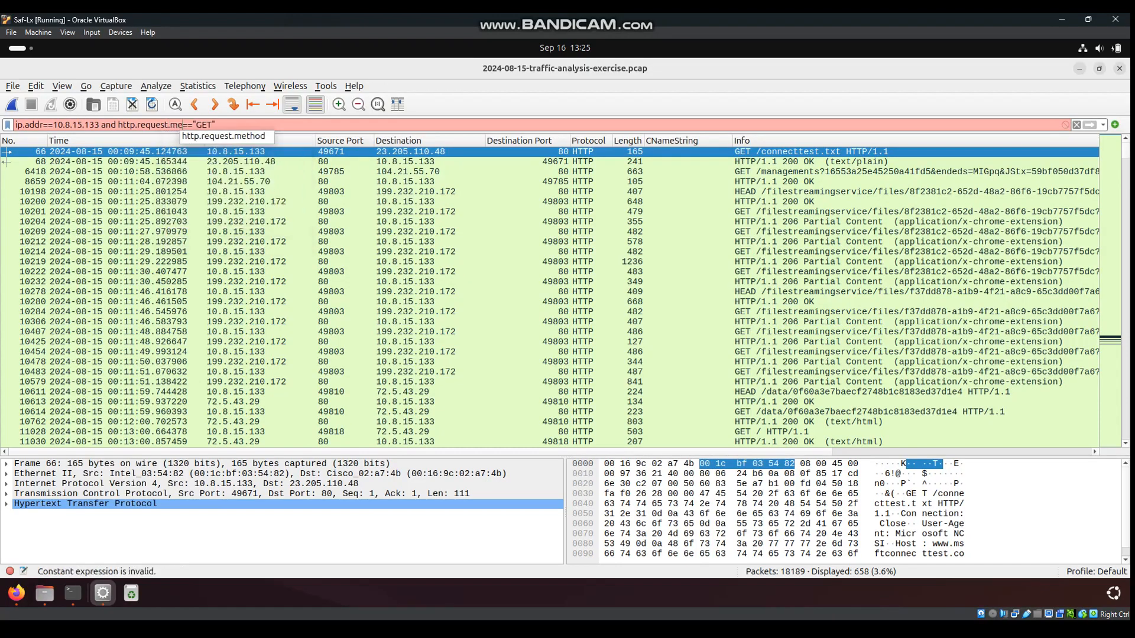
key("Down")
key("Return")
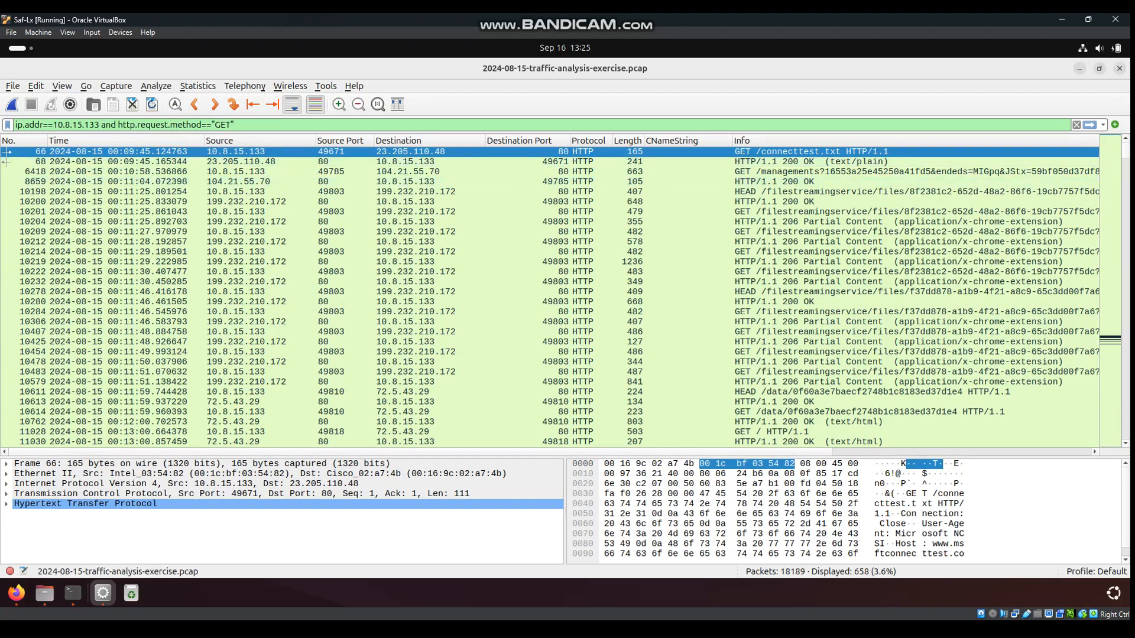
key("Return")
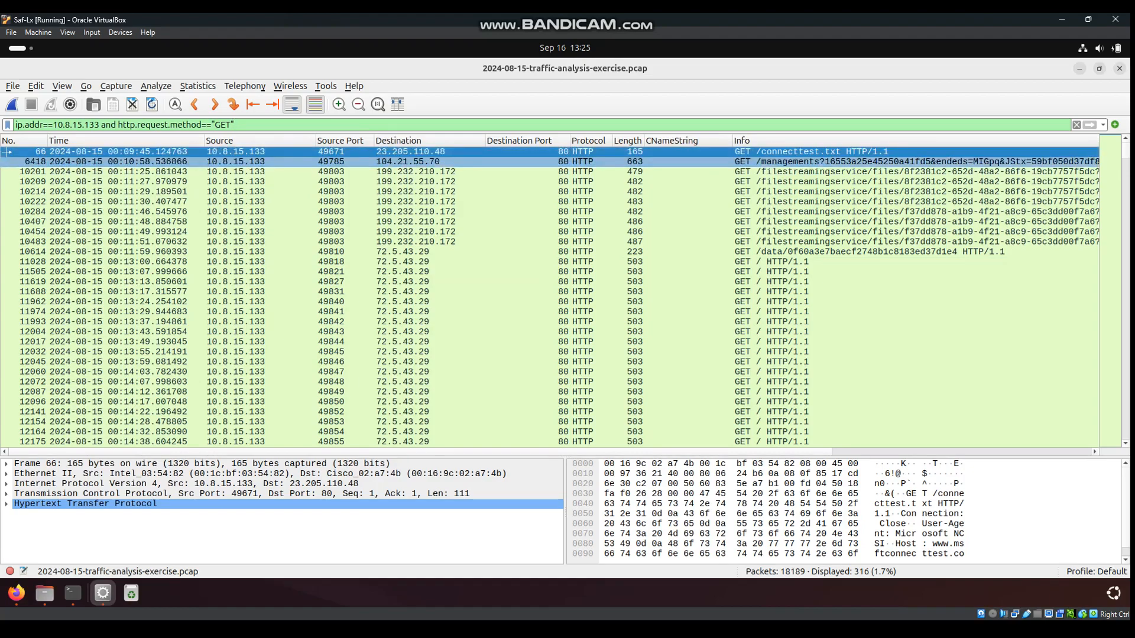
Compare GET requests to 104.21.55.70 and 72.5.43.29, reselecting the /managements request
left_click(567, 161)
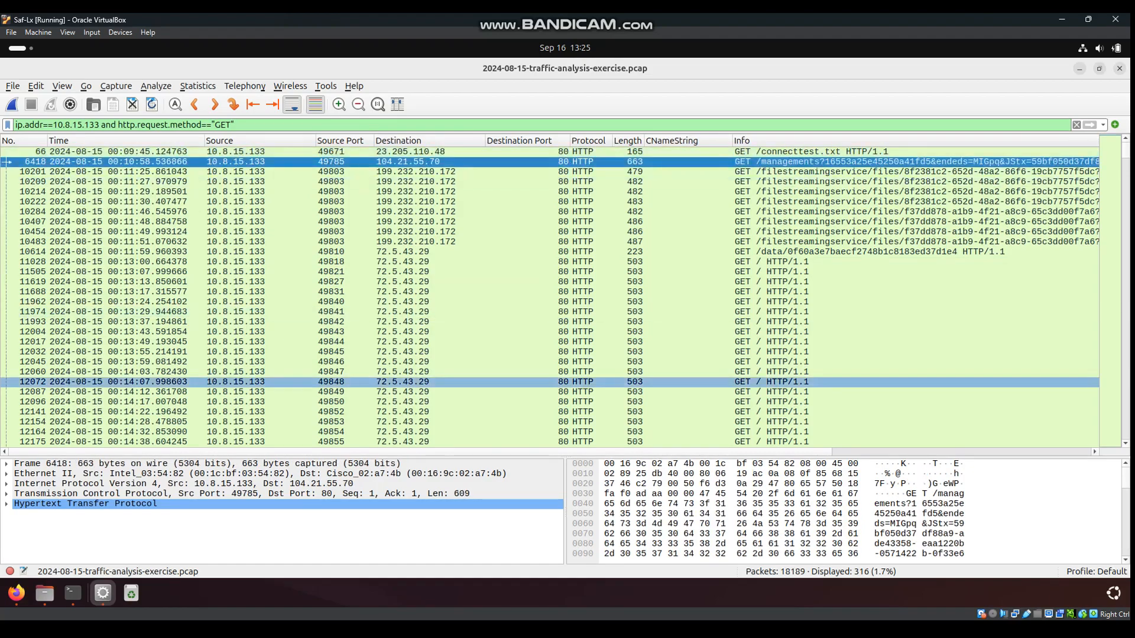
scroll(550, 296, "right", 10)
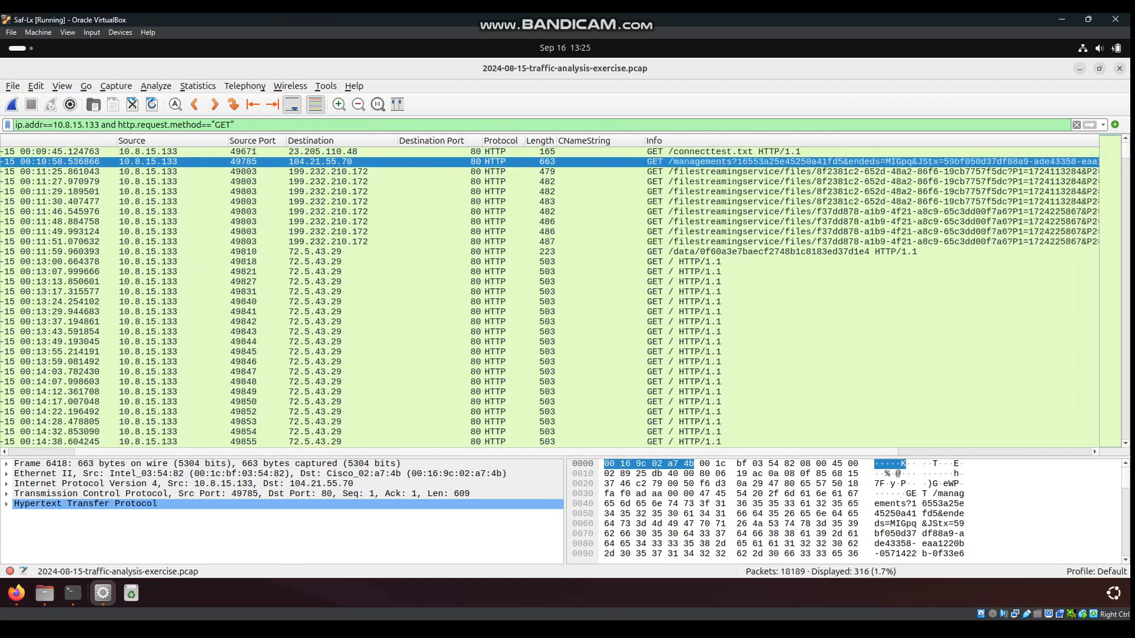
scroll(550, 296, "right", 1)
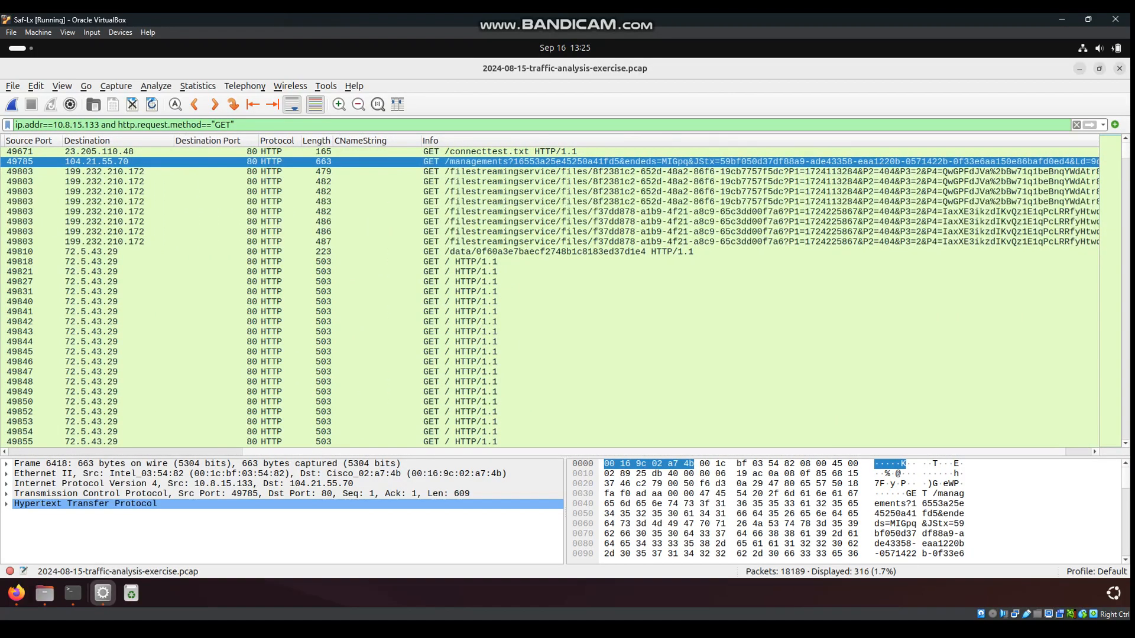
scroll(550, 295, "right", 1)
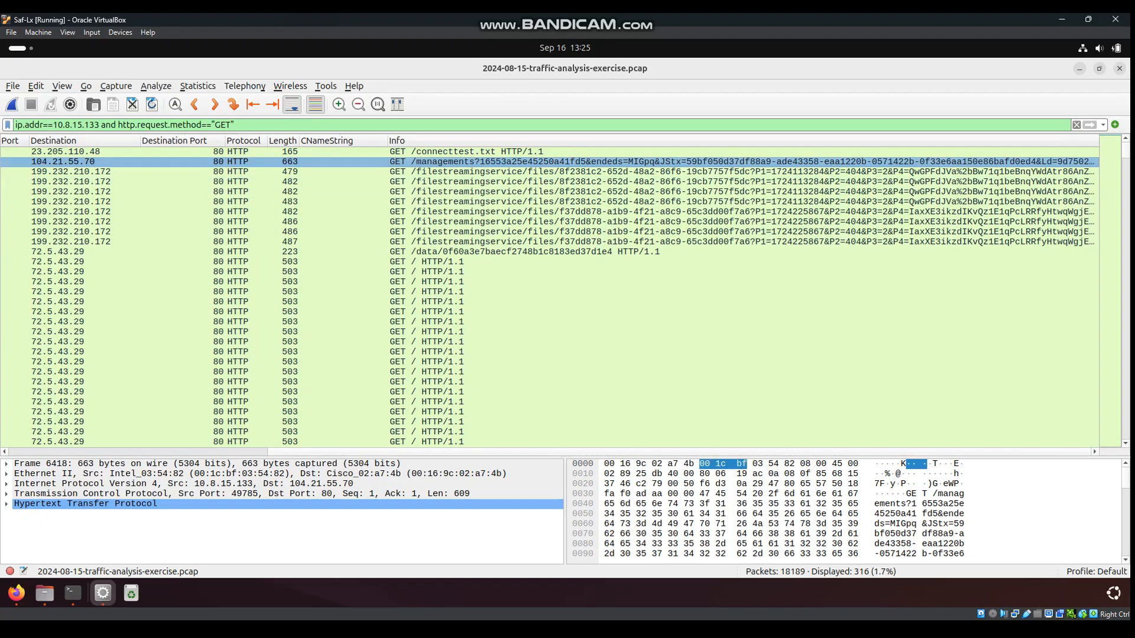
left_click(508, 261)
left_click(509, 252)
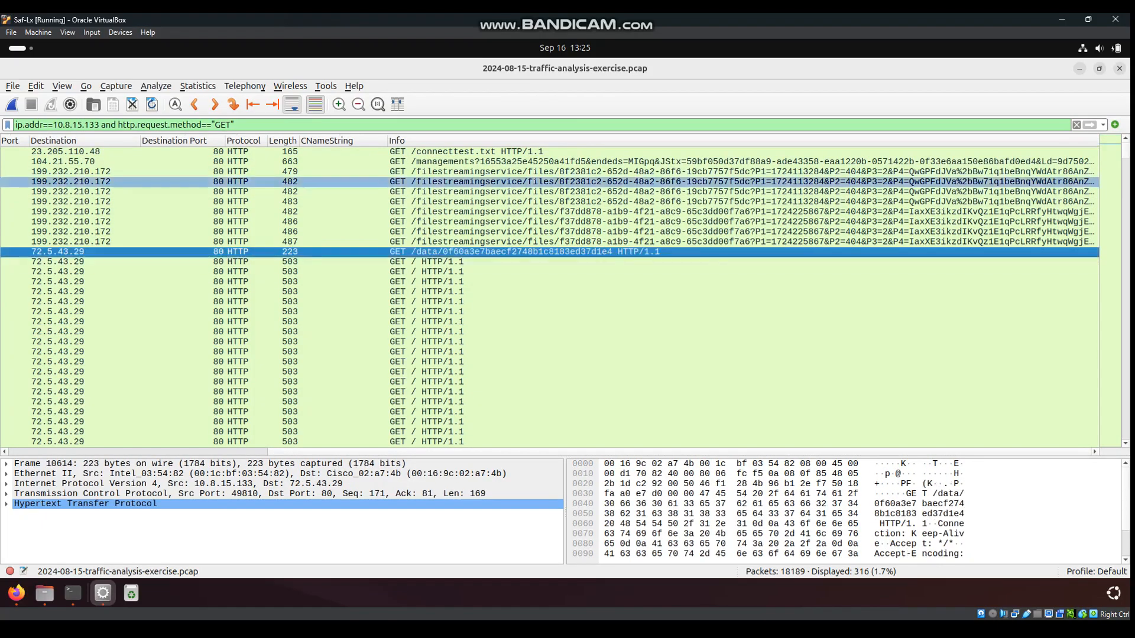
left_click(532, 161)
Show the Follow stream options for the 104.21.55.70 /managements request
mouse_move(626, 451)
left_mouse_down()
mouse_move(593, 452)
mouse_move(620, 451)
left_mouse_up()
right_click(490, 162)
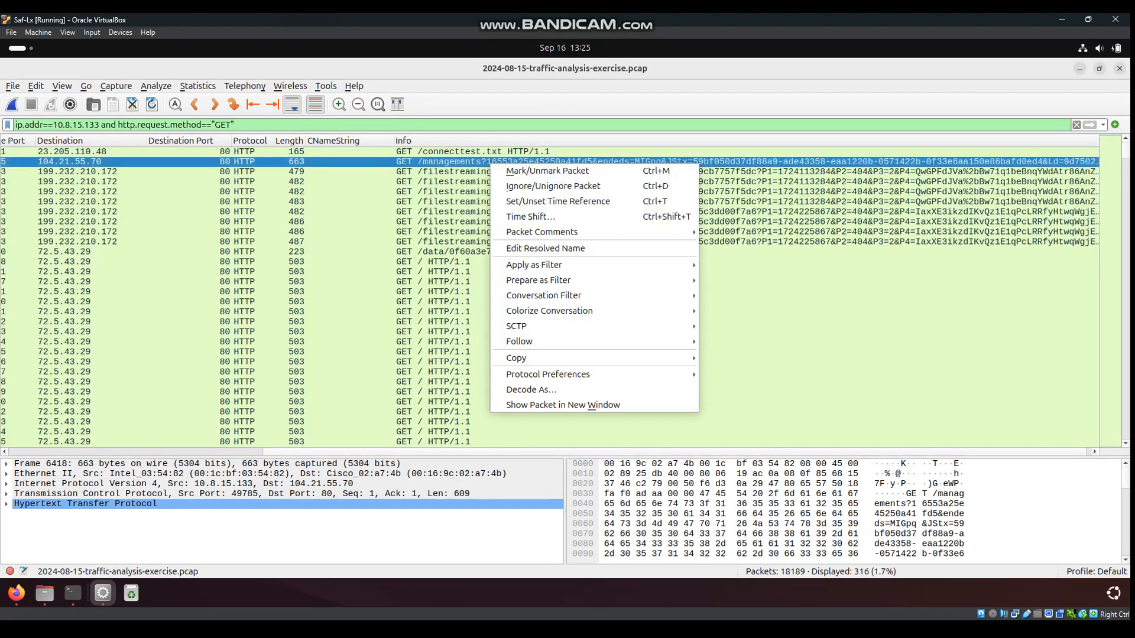
mouse_move(520, 341)
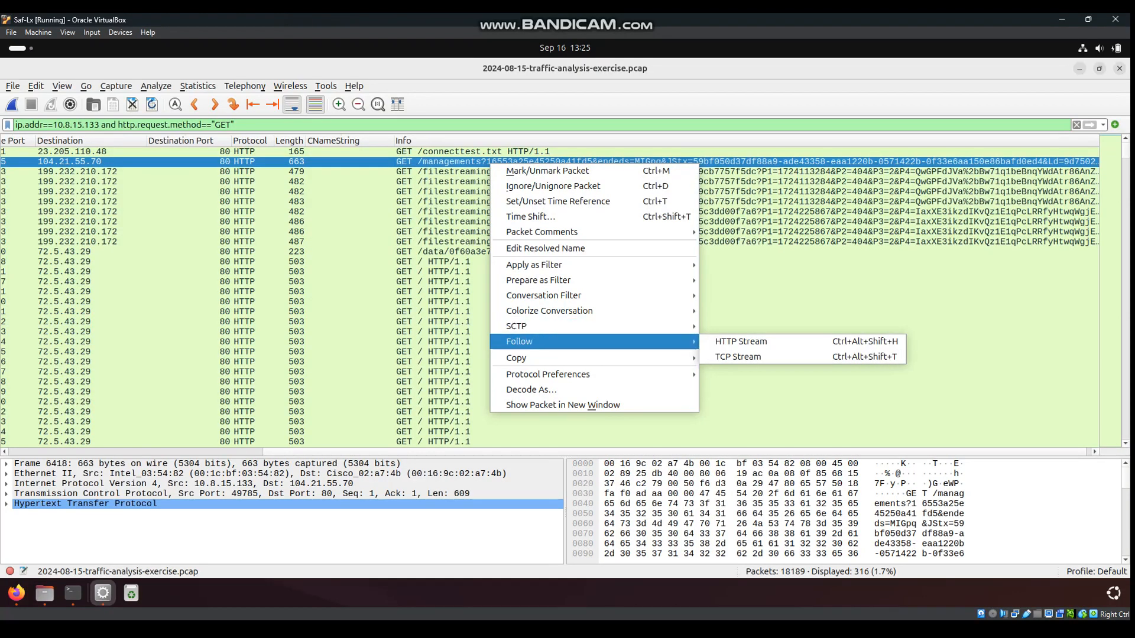
Follow the HTTP stream of the /managements request, showing the entire conversation
left_click(741, 341)
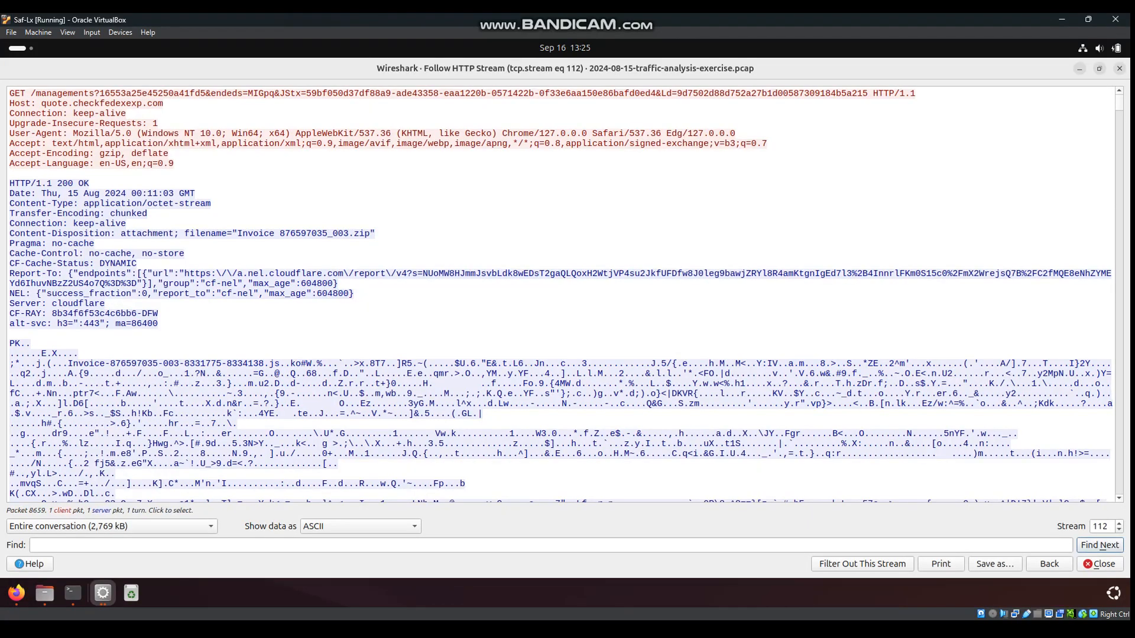
left_click(111, 527)
left_click(111, 528)
Inspect the Invoice 876597035_003.zip download, its .js file name and PK signature
left_click_drag(68, 364, 280, 363)
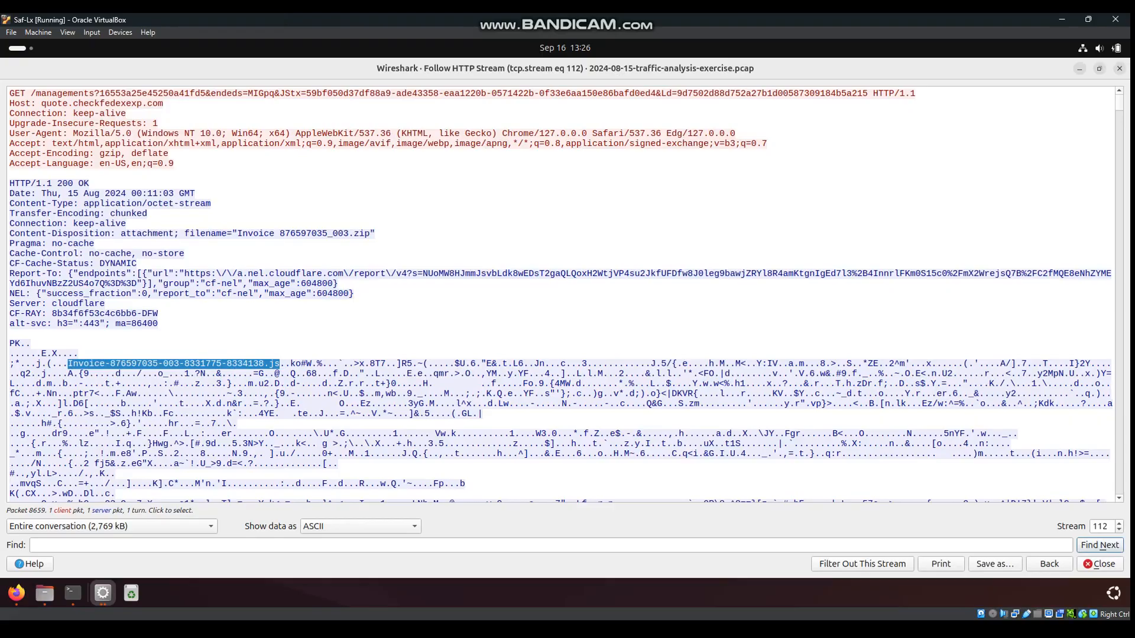
left_click(280, 364)
left_click_drag(73, 364, 280, 363)
left_click_drag(237, 233, 94, 244)
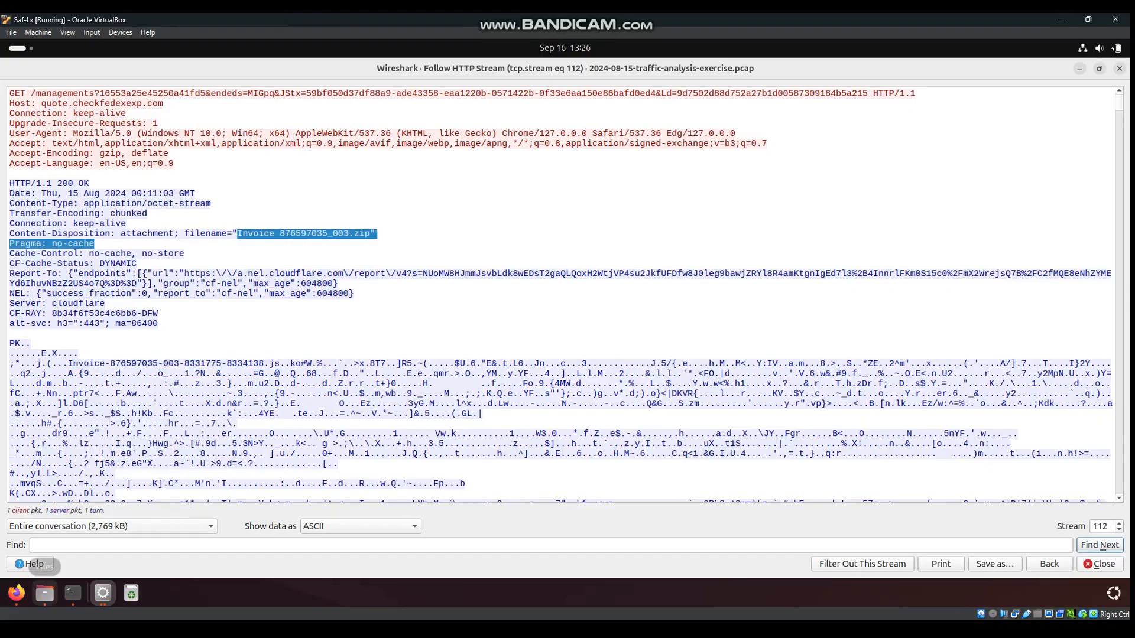
left_click_drag(31, 344, 10, 344)
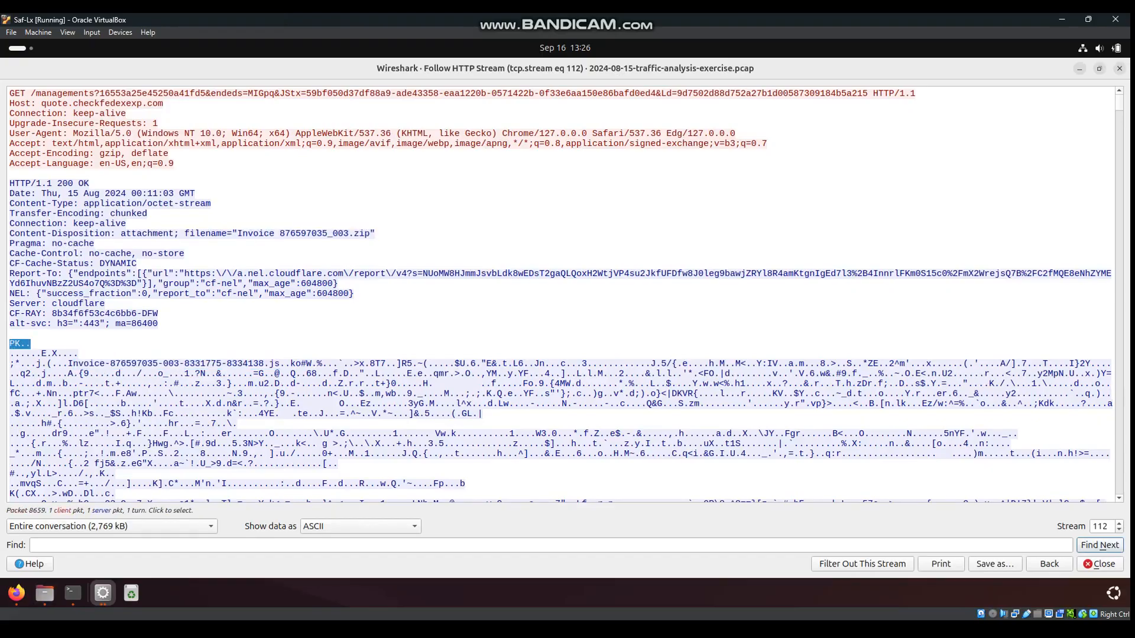
left_click(29, 344)
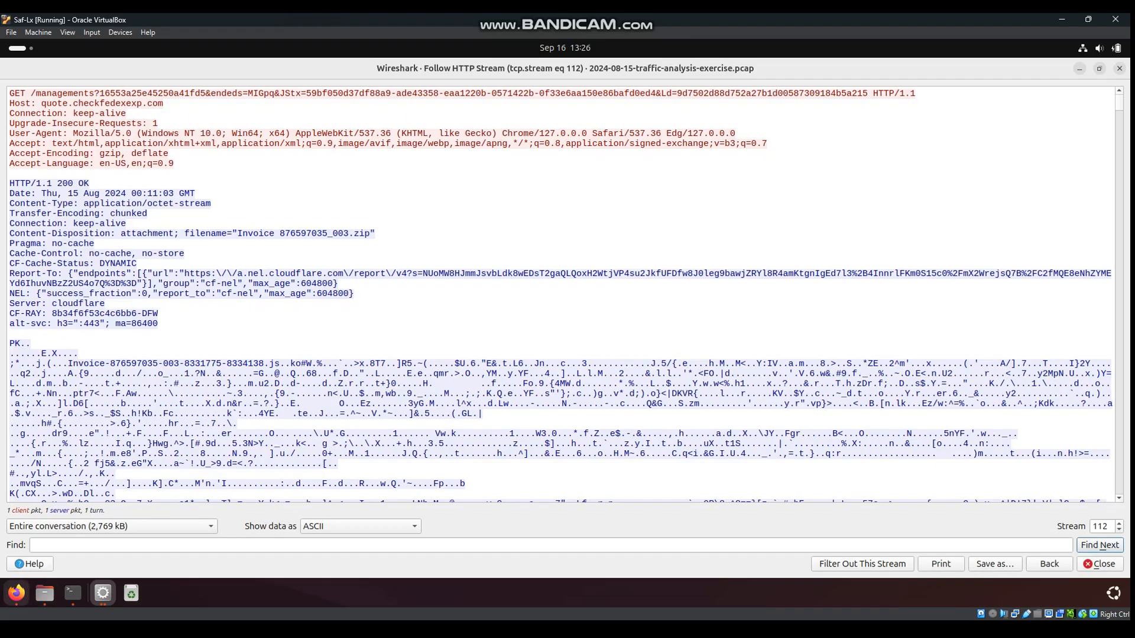
left_click(16, 593)
Search Google in Firefox for 'pk file signature mean'
left_click(357, 71)
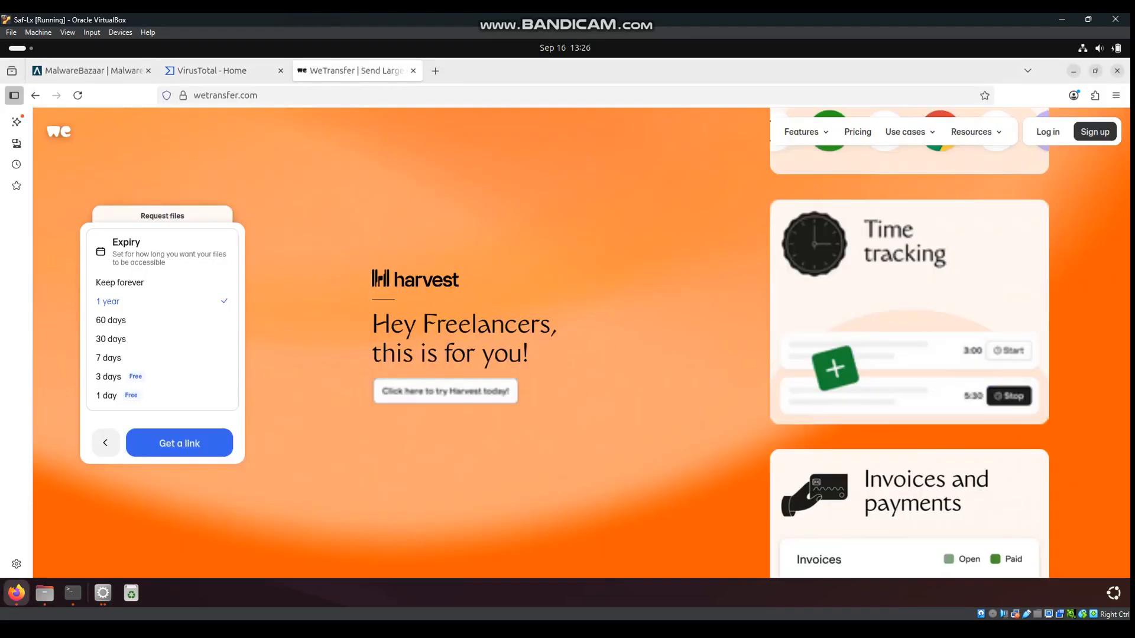
left_click(357, 95)
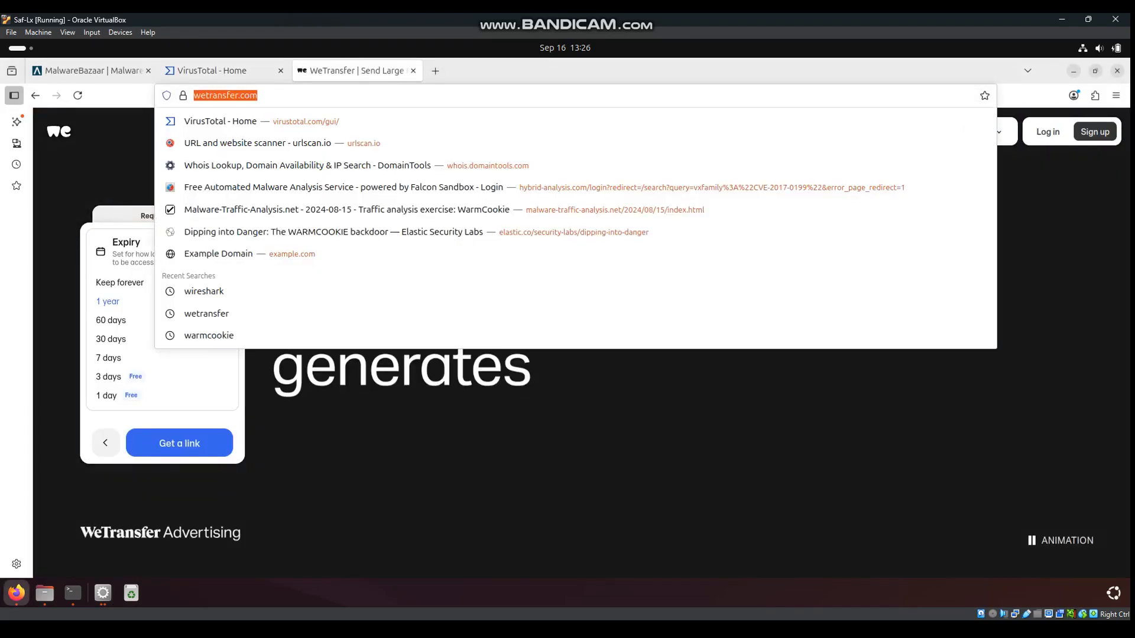
type("pk fil")
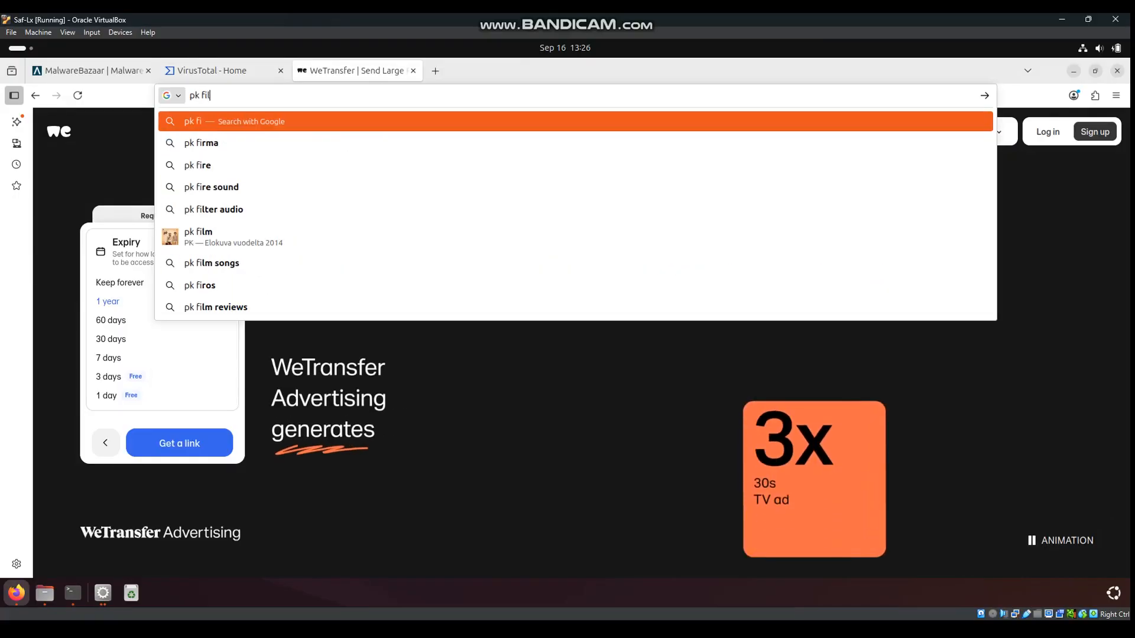
type("e signature")
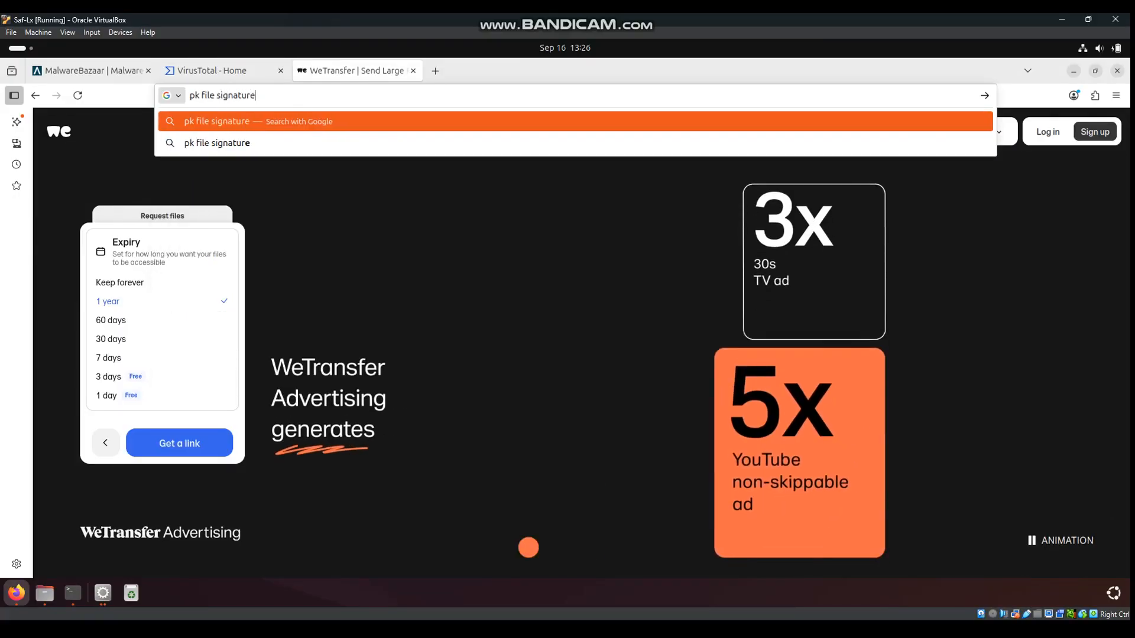
key("Return")
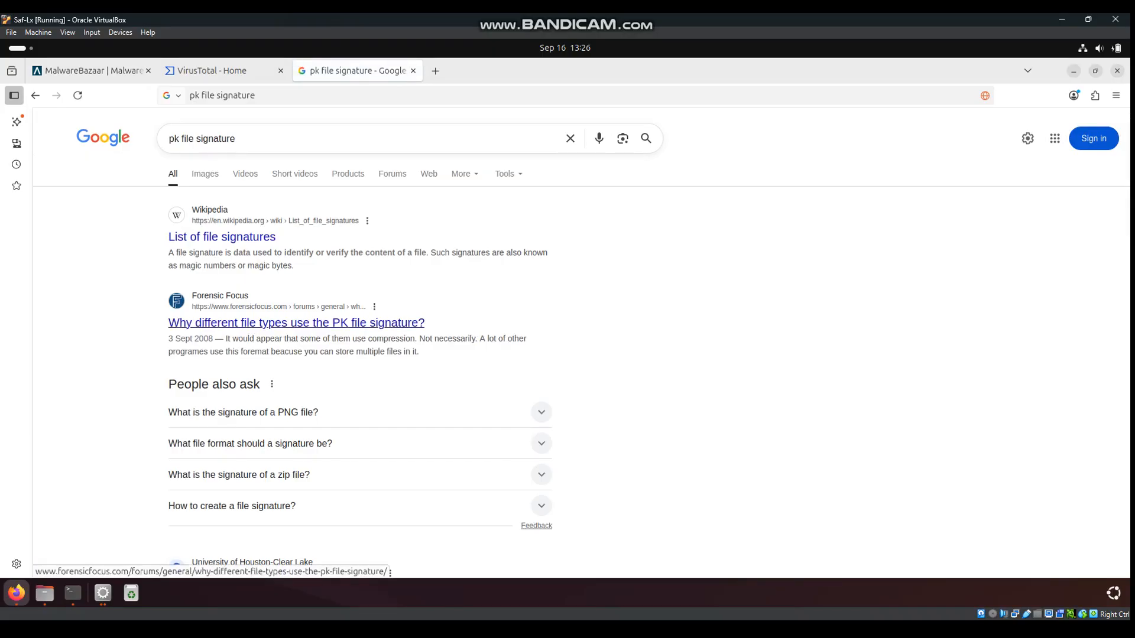
left_click(297, 139)
type("mean")
key("Return")
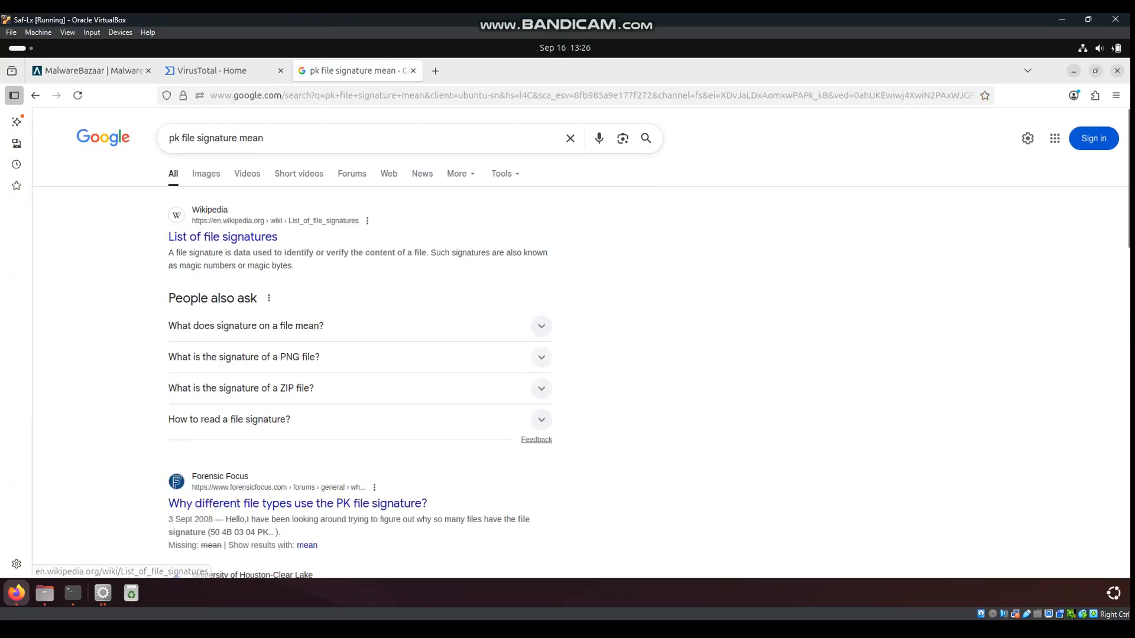
Open the Forensic Focus thread and highlight the 50 4B 03 04 ZIP PKZIP signature
scroll(236, 249, "down", 4)
left_click(297, 260)
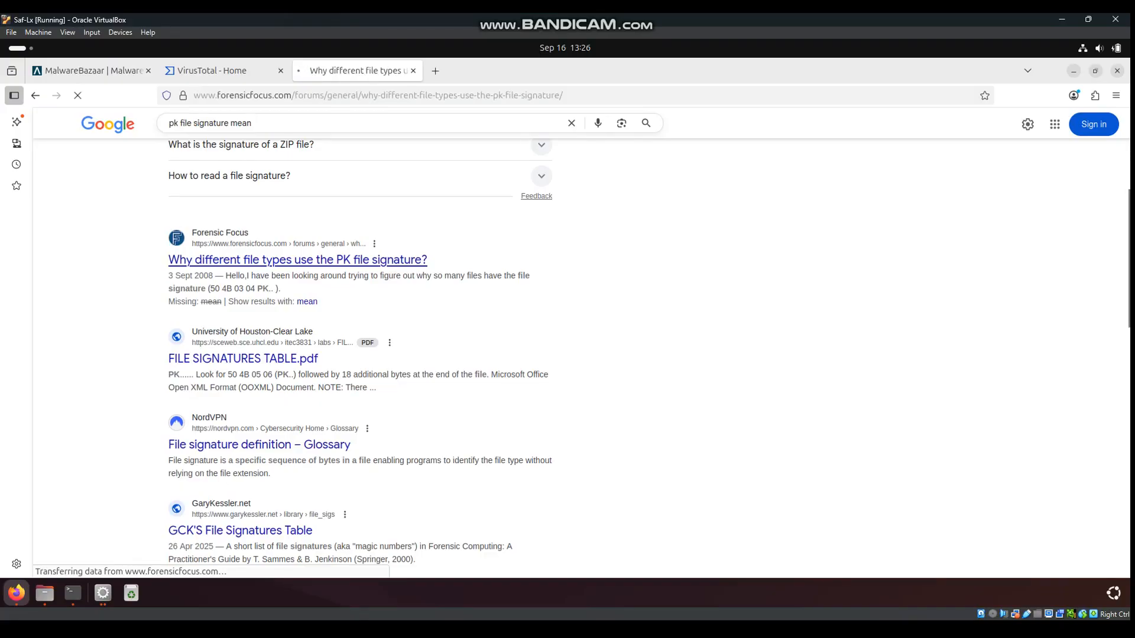
scroll(484, 343, "down", 2)
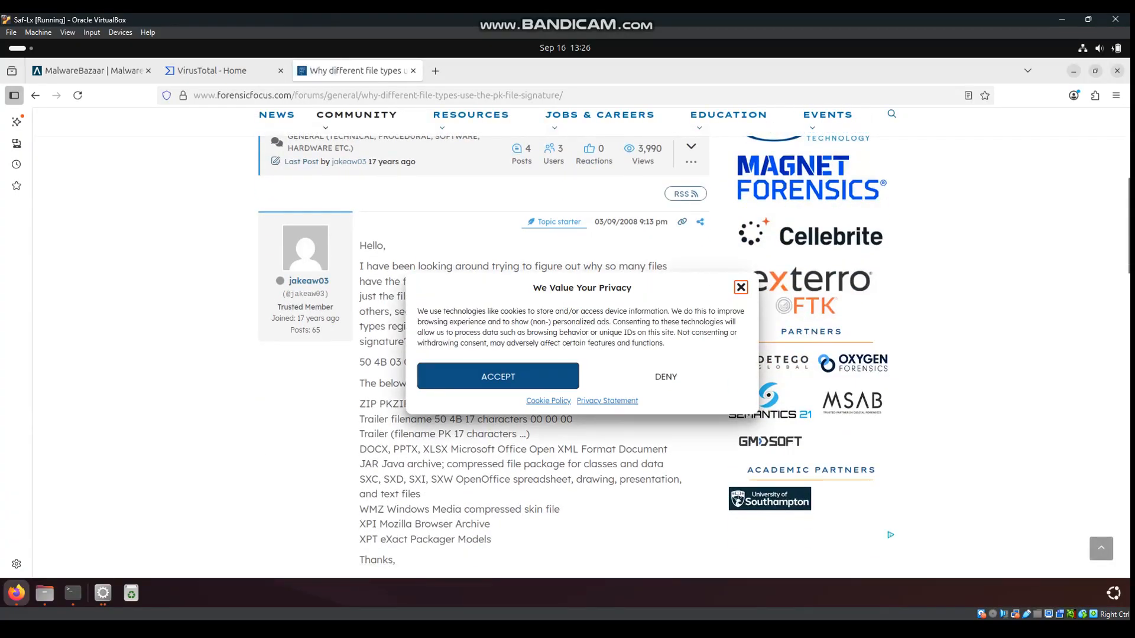
left_click(741, 288)
left_click_drag(360, 404, 531, 434)
left_click_drag(360, 363, 459, 381)
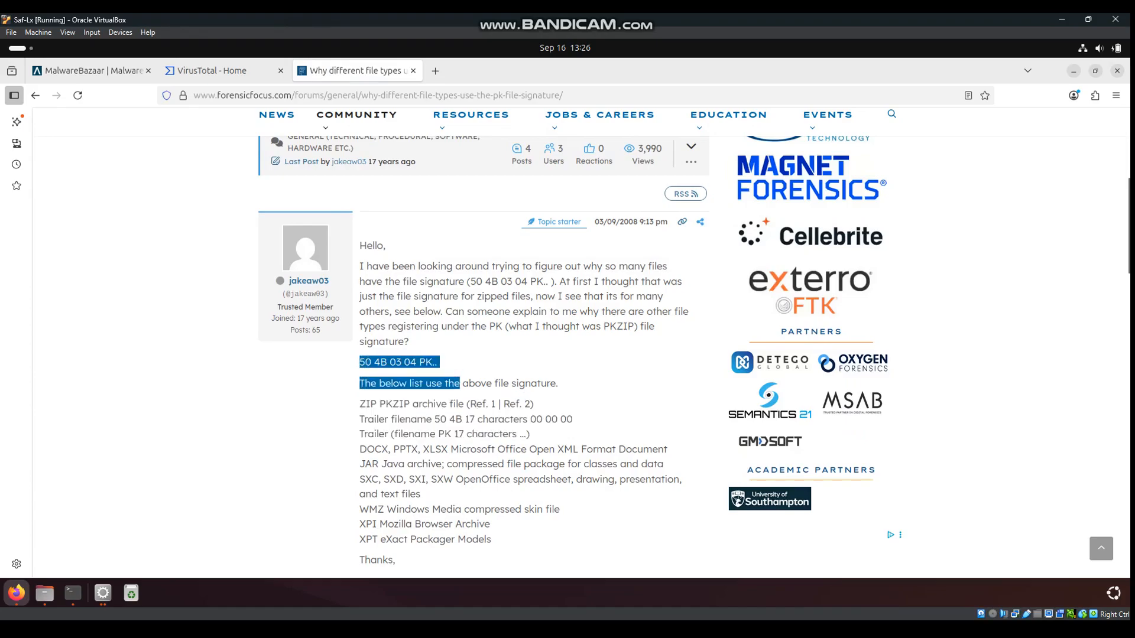
left_click_drag(360, 405, 533, 404)
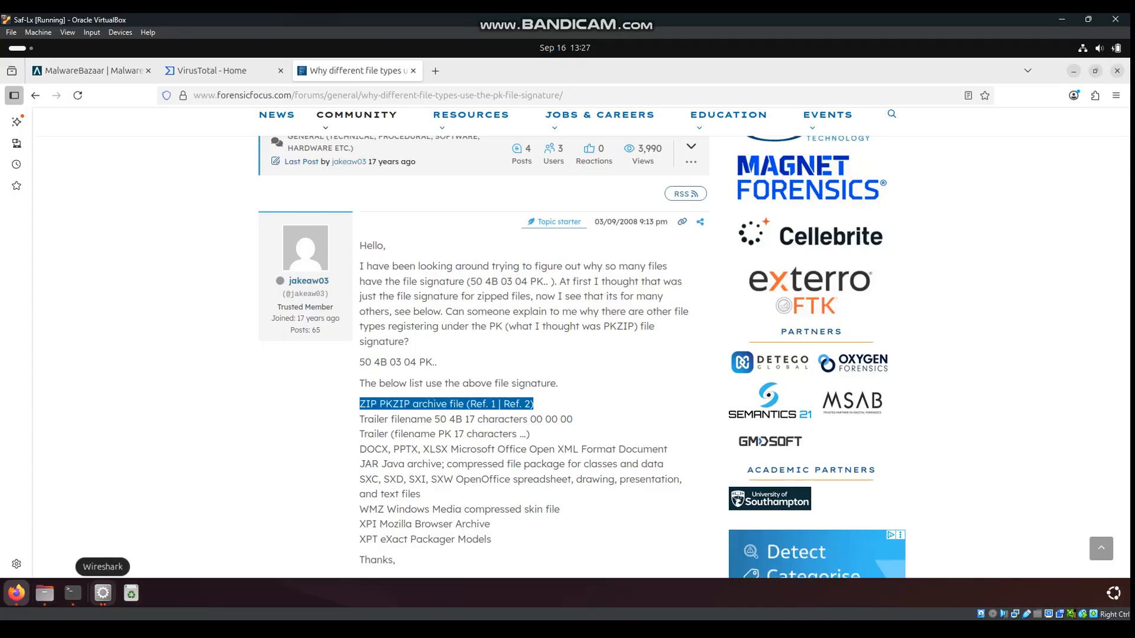
Compare the stream window with the browser page, then return to the main Wireshark window
left_click(103, 593)
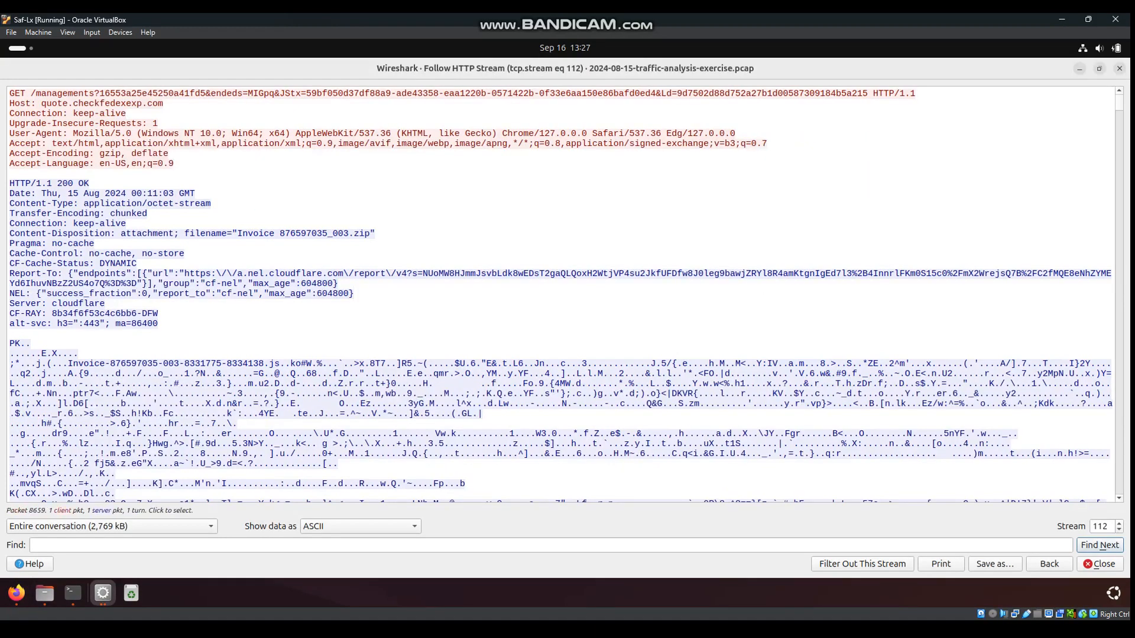
left_click(16, 593)
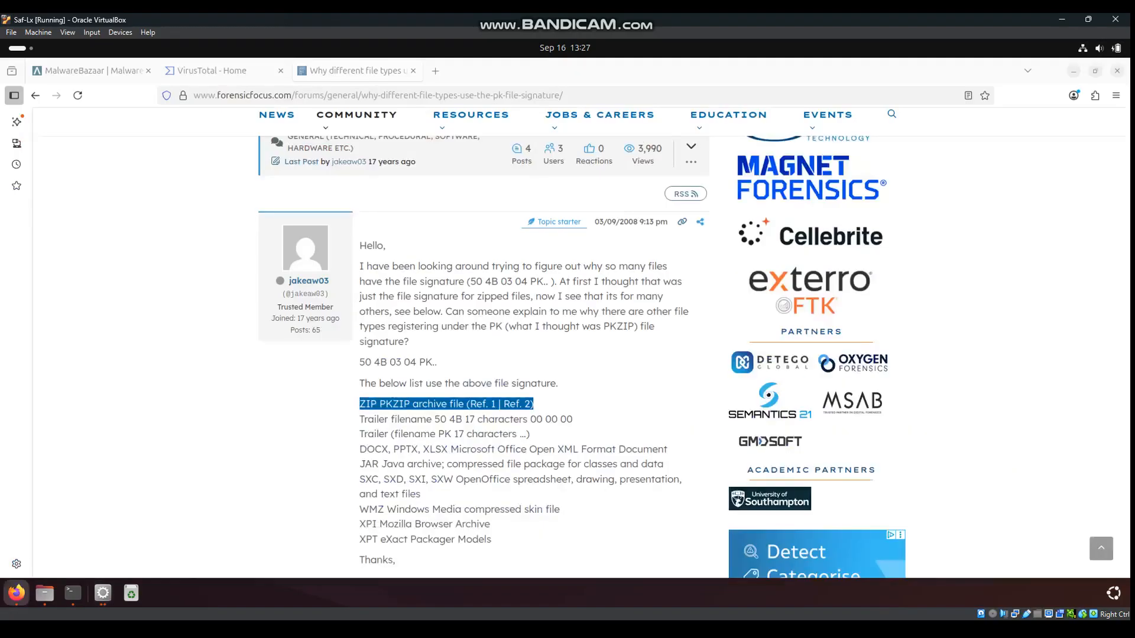
left_click(103, 593)
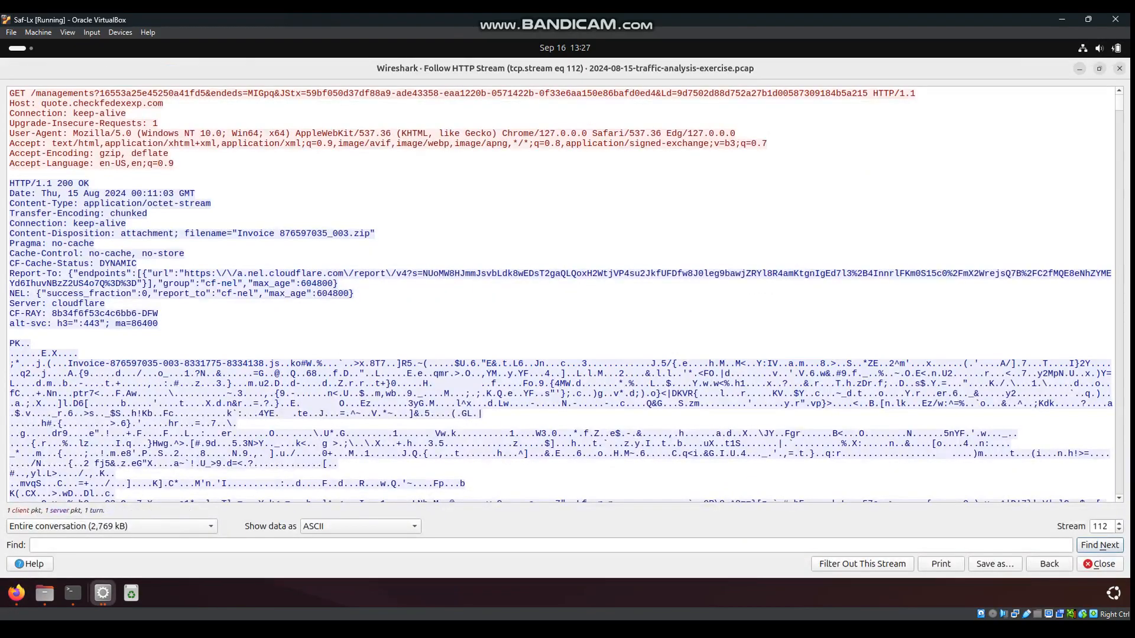
left_click(1100, 68)
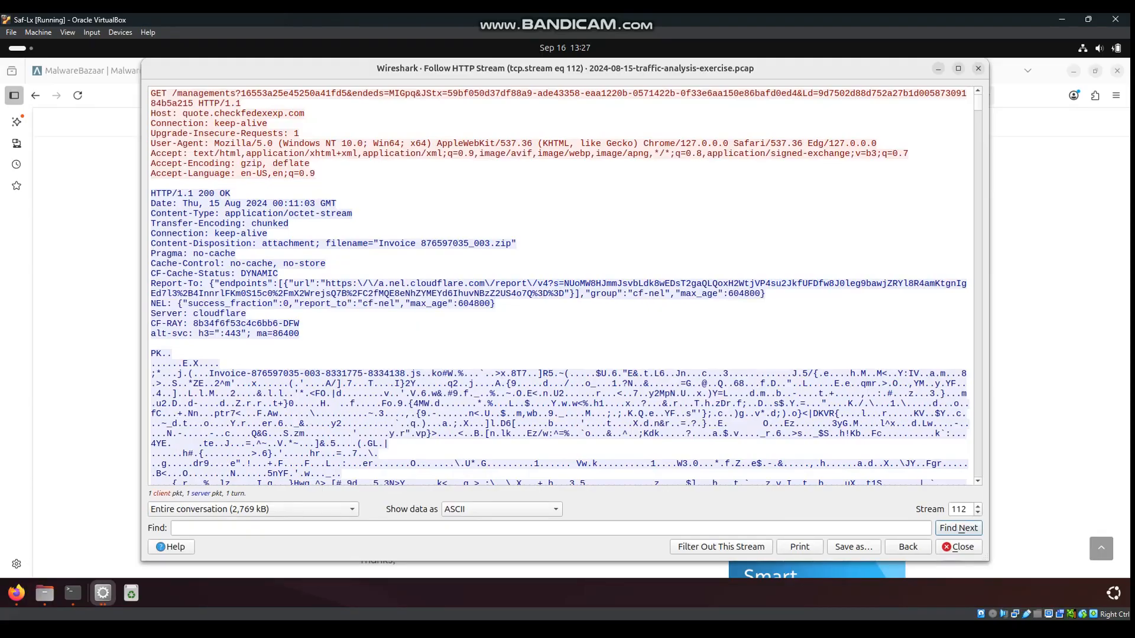
left_click_drag(710, 68, 698, 111)
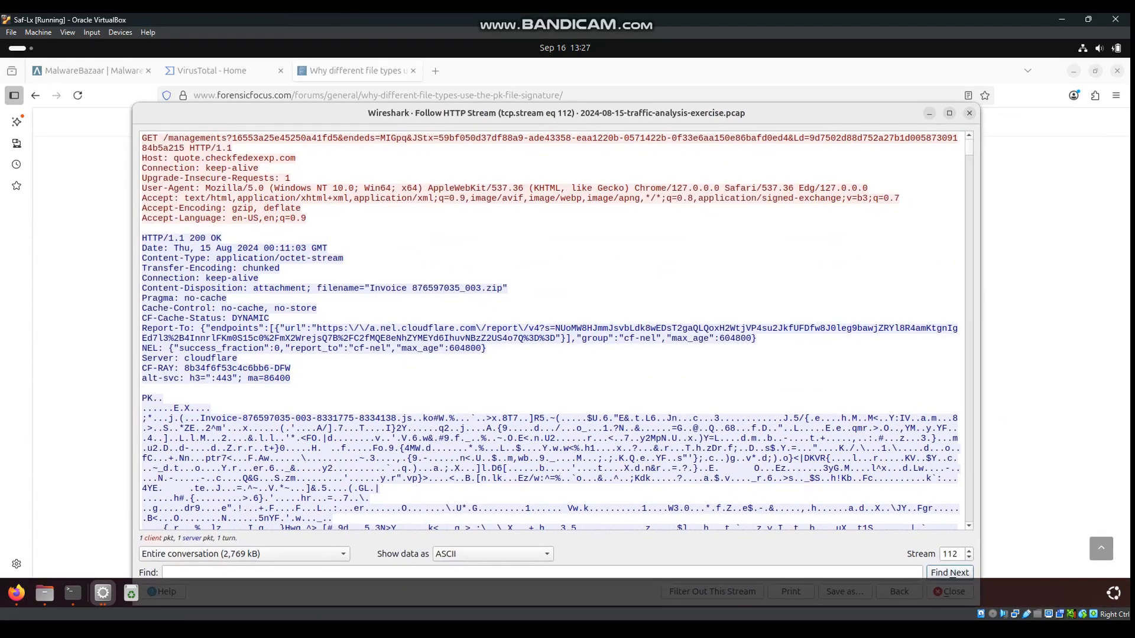
left_click(17, 593)
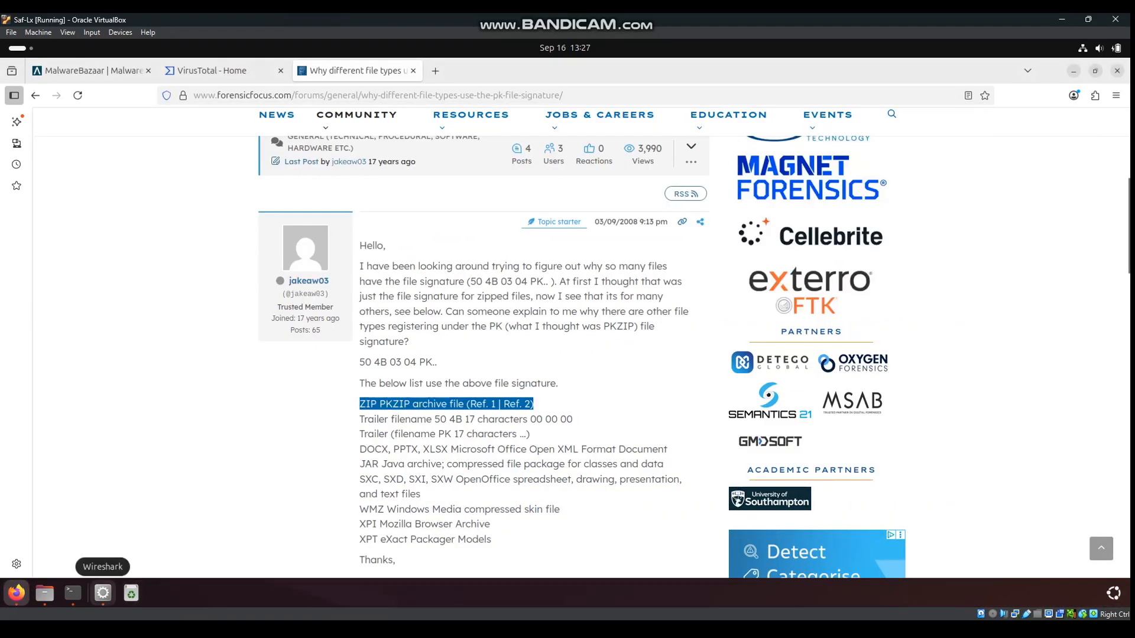
left_click(103, 593)
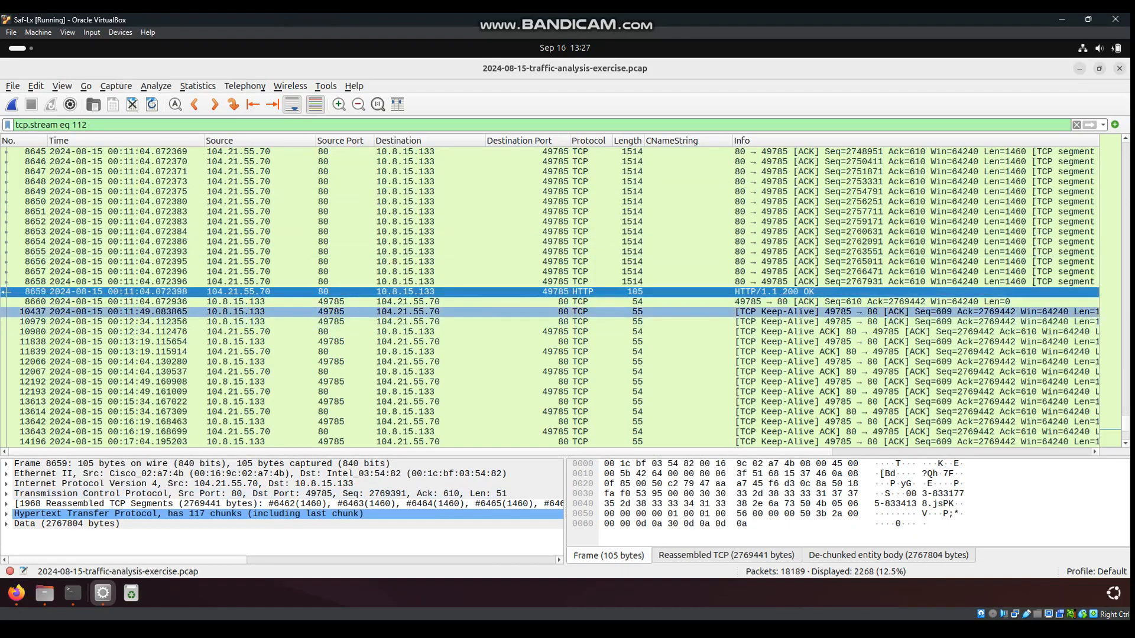
Clear the tcp.stream eq 112 filter and open the Export HTTP object list
left_click_drag(95, 125, 14, 125)
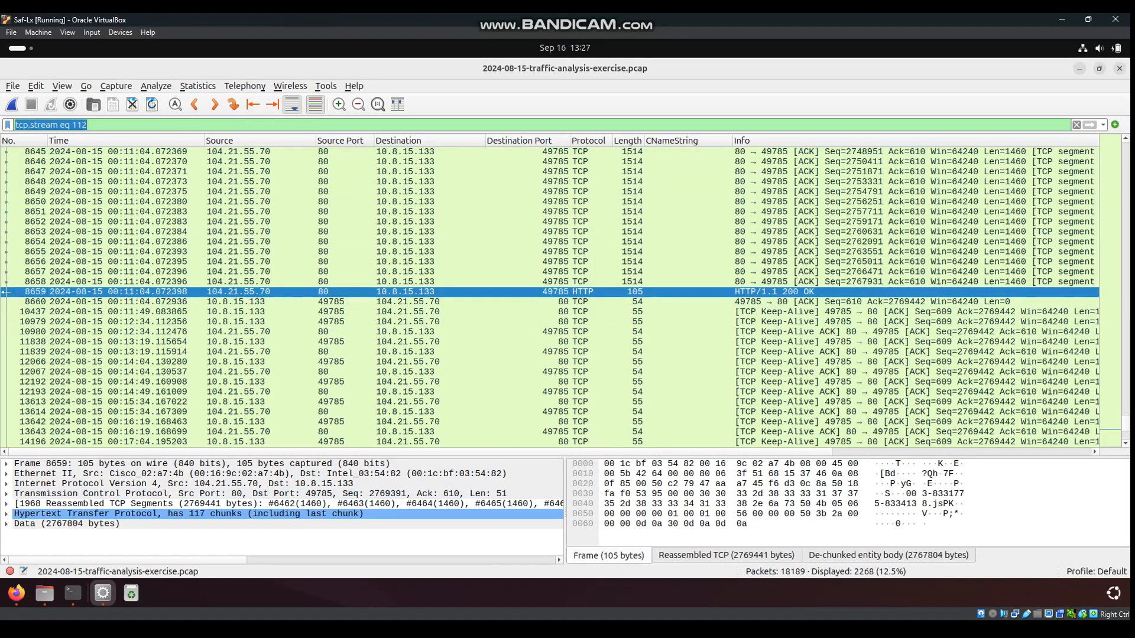
key("BackSpace")
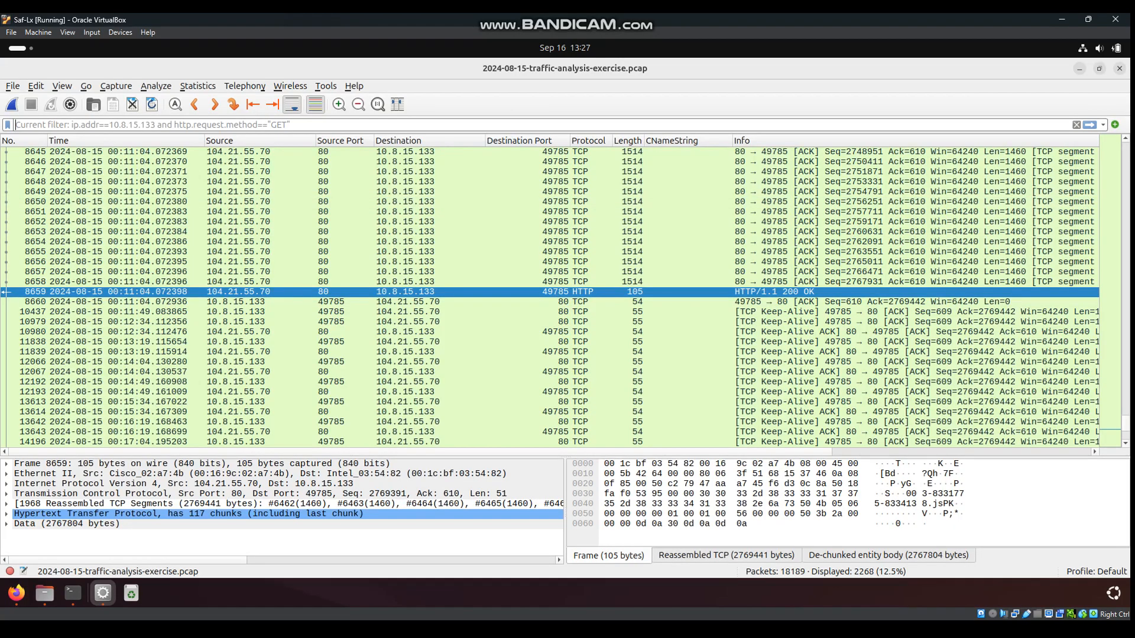
key("alt+f")
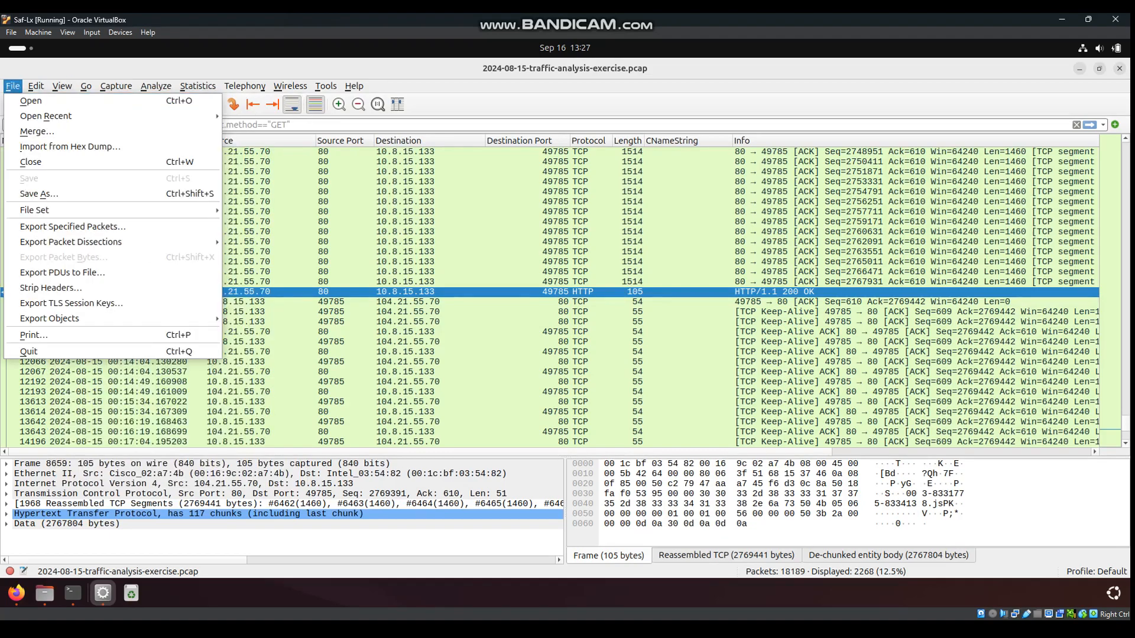
mouse_move(49, 318)
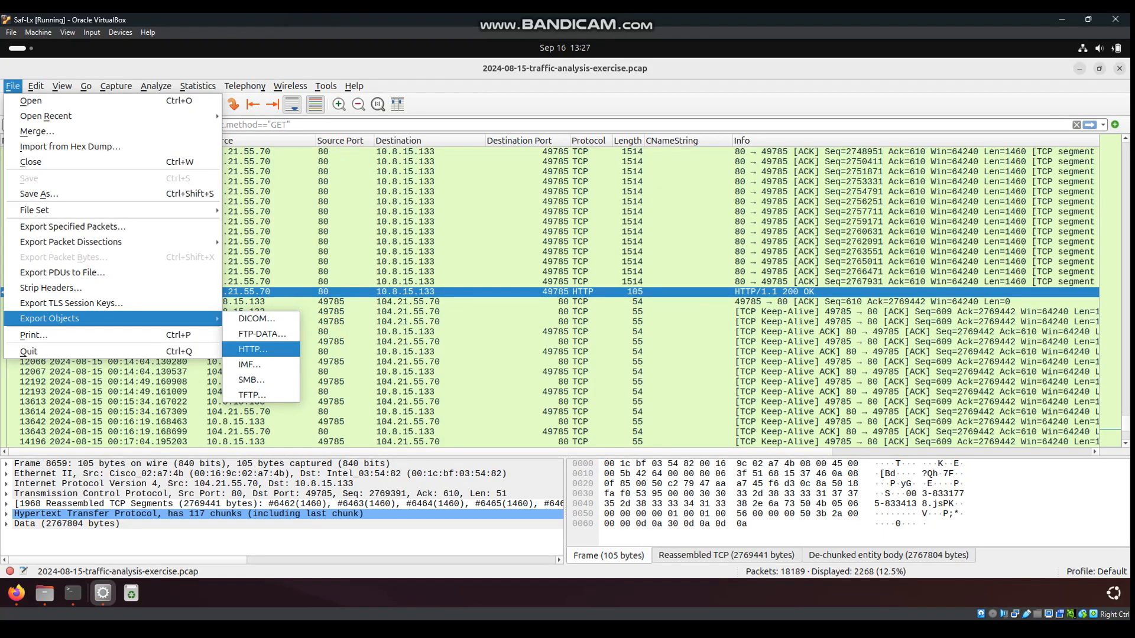
left_click(253, 350)
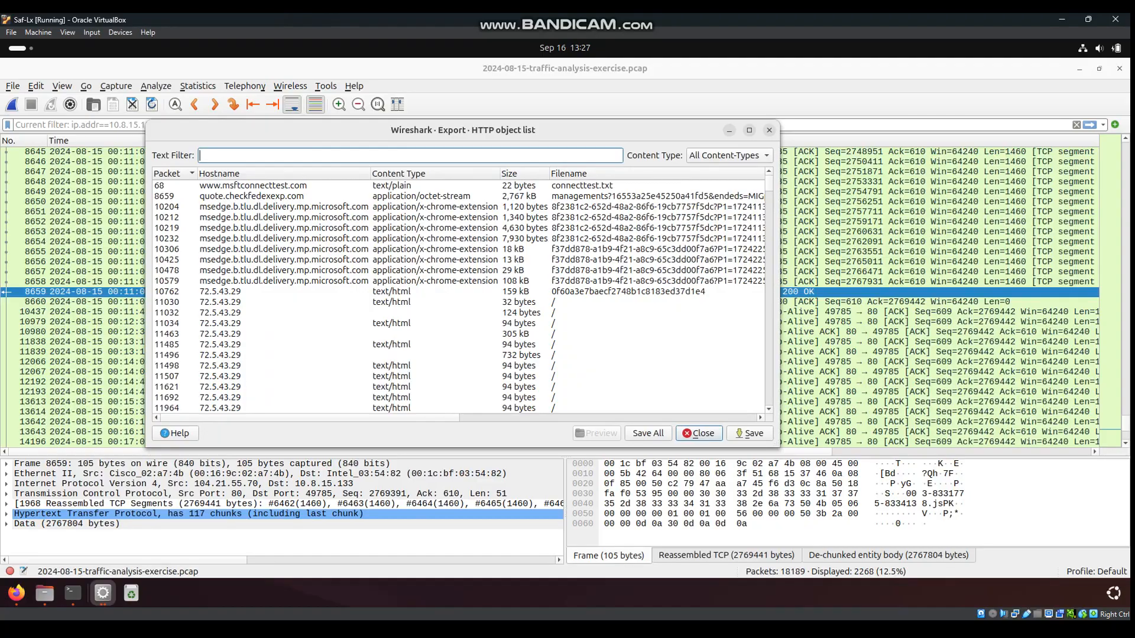
left_click_drag(310, 418, 370, 418)
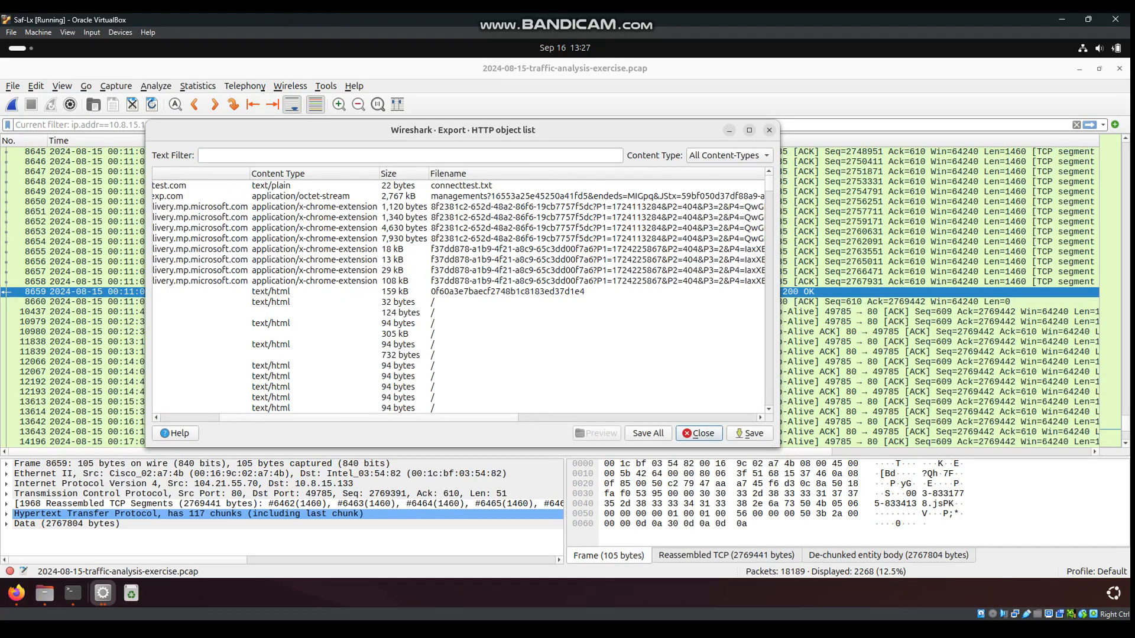
Select the 2,767 kB managements object from quote.checkfedexexp.com and start saving it
left_click(512, 196)
left_click(231, 291)
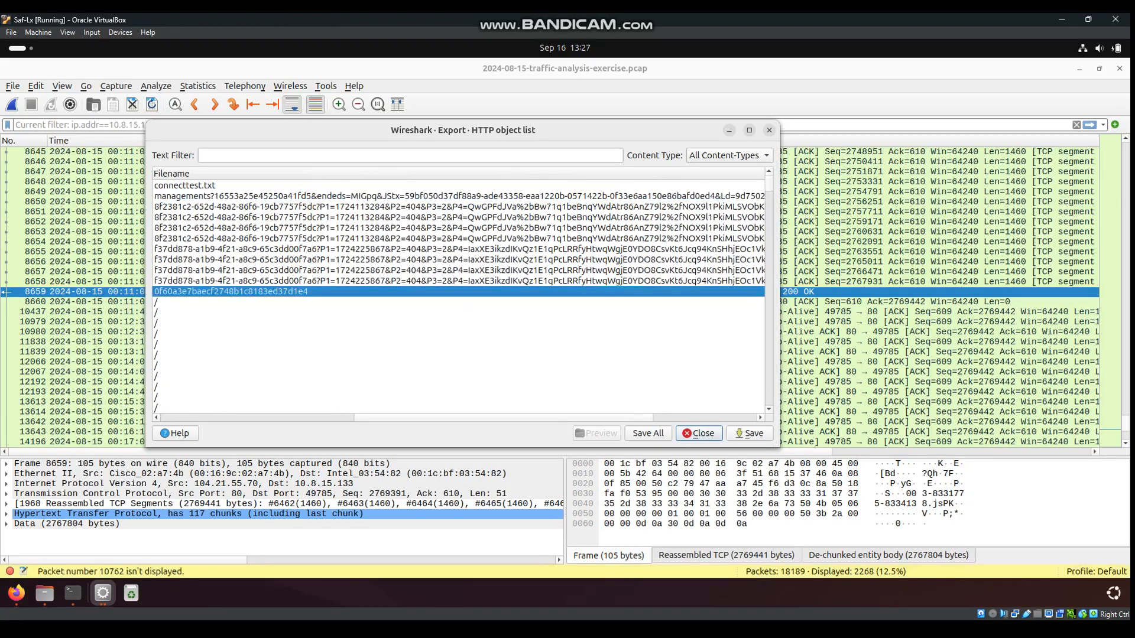
left_click_drag(503, 418, 365, 418)
left_click(461, 196)
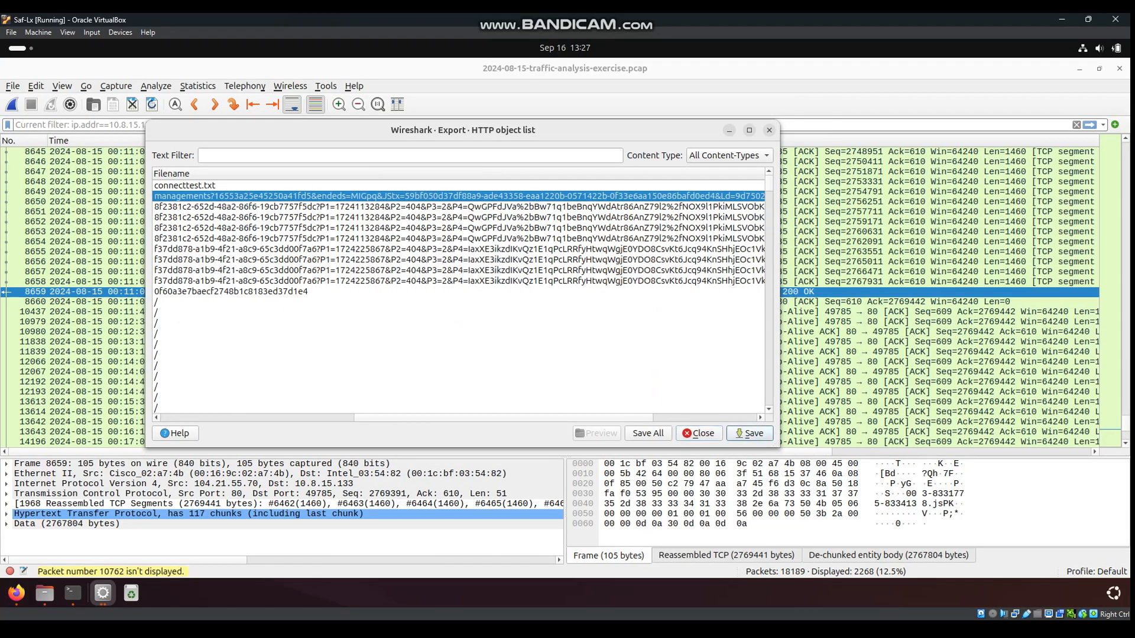
left_click(750, 433)
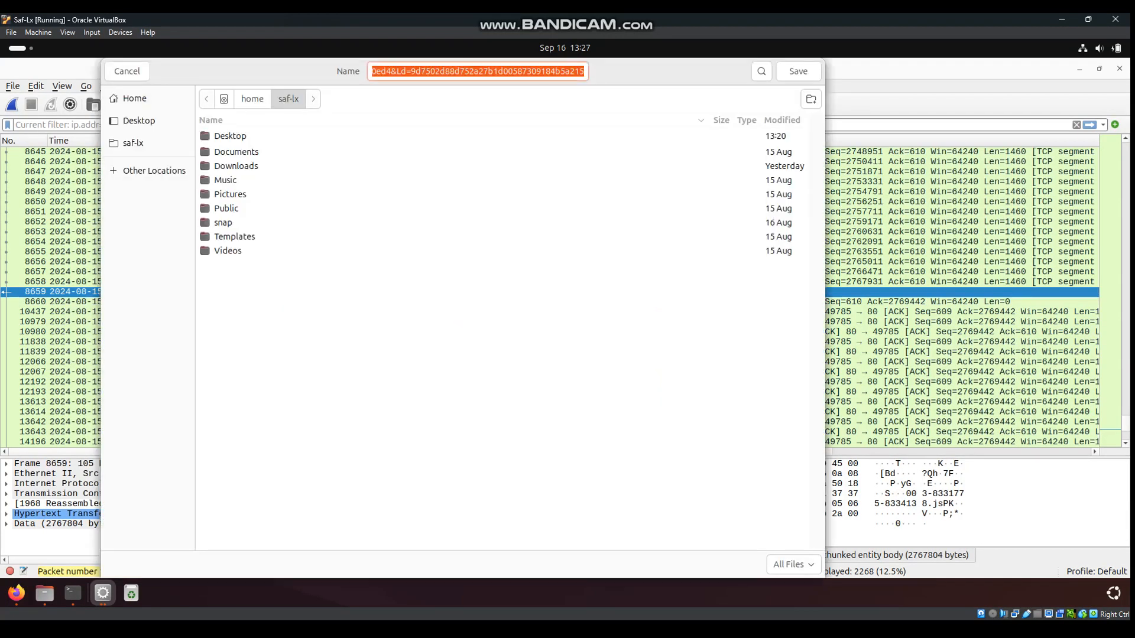
Browse to Desktop/Traffic analysis in the Save dialog and empty the file name
double_click(230, 136)
double_click(243, 209)
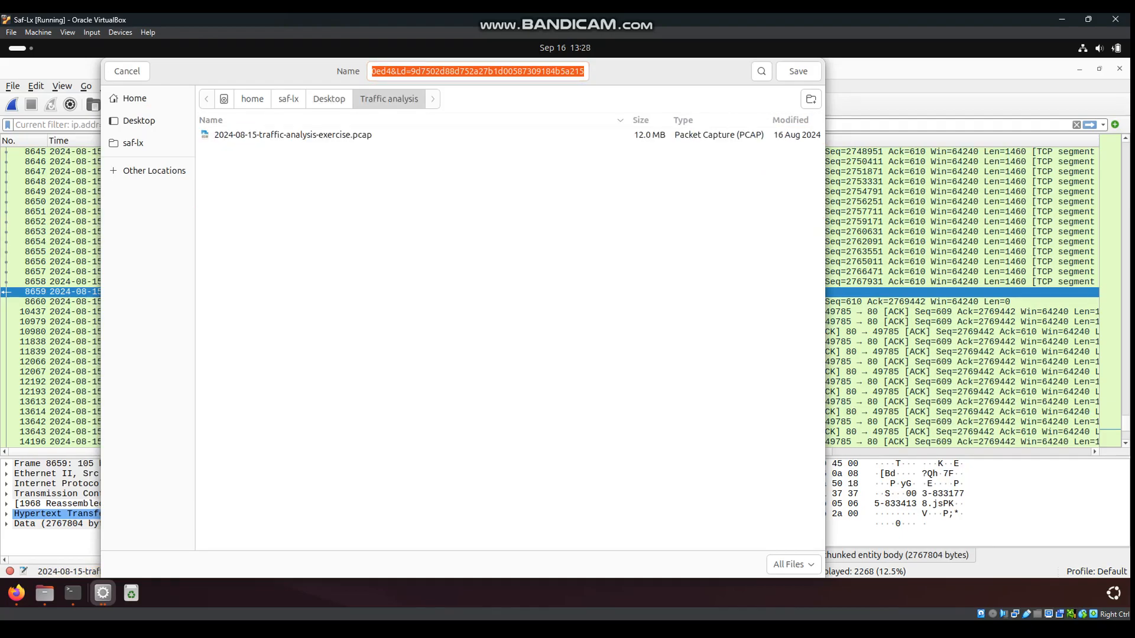
left_click(541, 72)
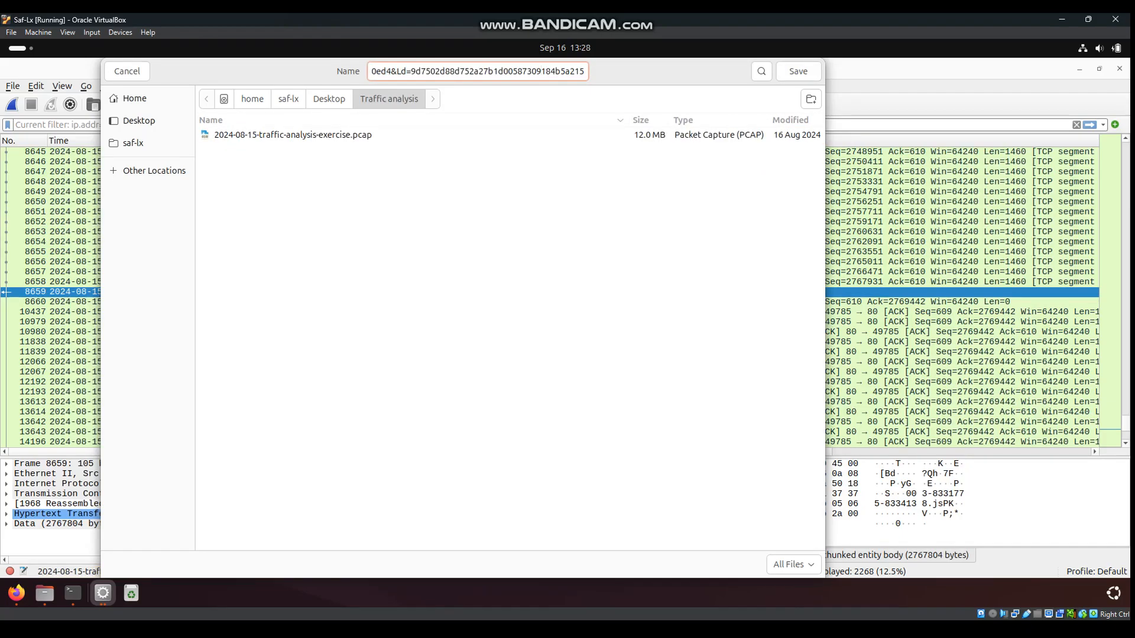
key("ctrl+a")
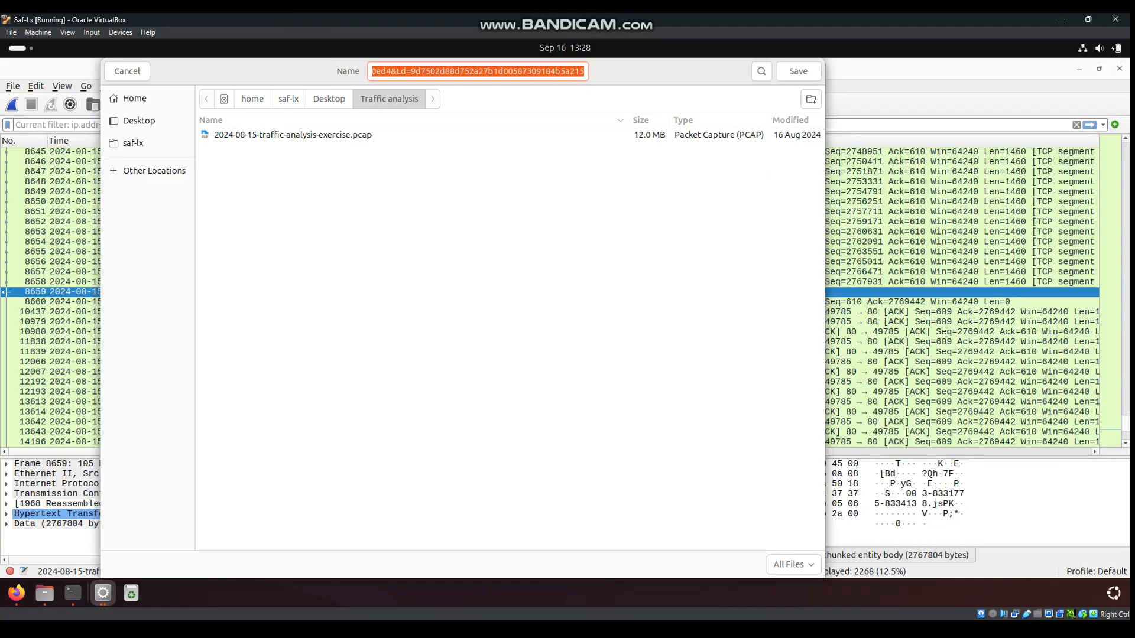
key("End")
key("BackSpace")
key("BackSpace")
key("BackSpace")
key("BackSpace")
key("BackSpace")
key("BackSpace")
key("BackSpace")
key("BackSpace")
key("BackSpace")
key("BackSpace")
key("BackSpace")
key("BackSpace")
key("BackSpace")
key("BackSpace")
key("BackSpace")
key("BackSpace")
key("BackSpace")
key("BackSpace")
key("BackSpace")
key("BackSpace")
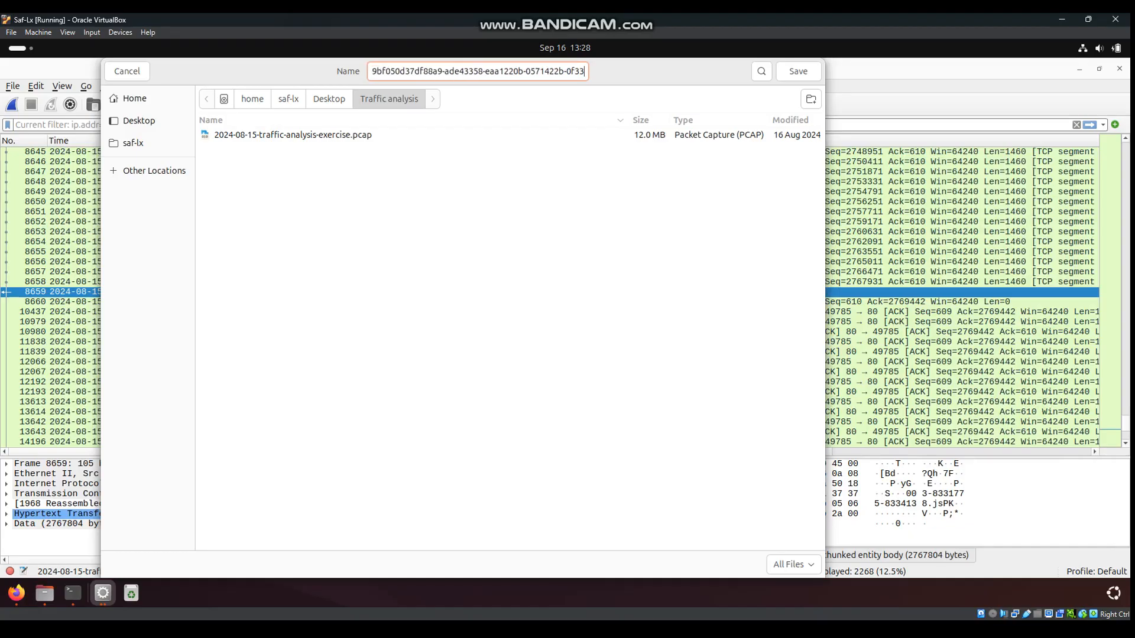
key("BackSpace")
key("BackSpace")
key("BackSpace")
key("BackSpace")
key("BackSpace")
key("BackSpace")
key("BackSpace")
key("BackSpace")
key("BackSpace")
key("BackSpace")
key("BackSpace")
key("BackSpace")
key("BackSpace")
key("BackSpace")
key("BackSpace")
key("BackSpace")
key("BackSpace")
key("BackSpace")
key("BackSpace")
key("BackSpace")
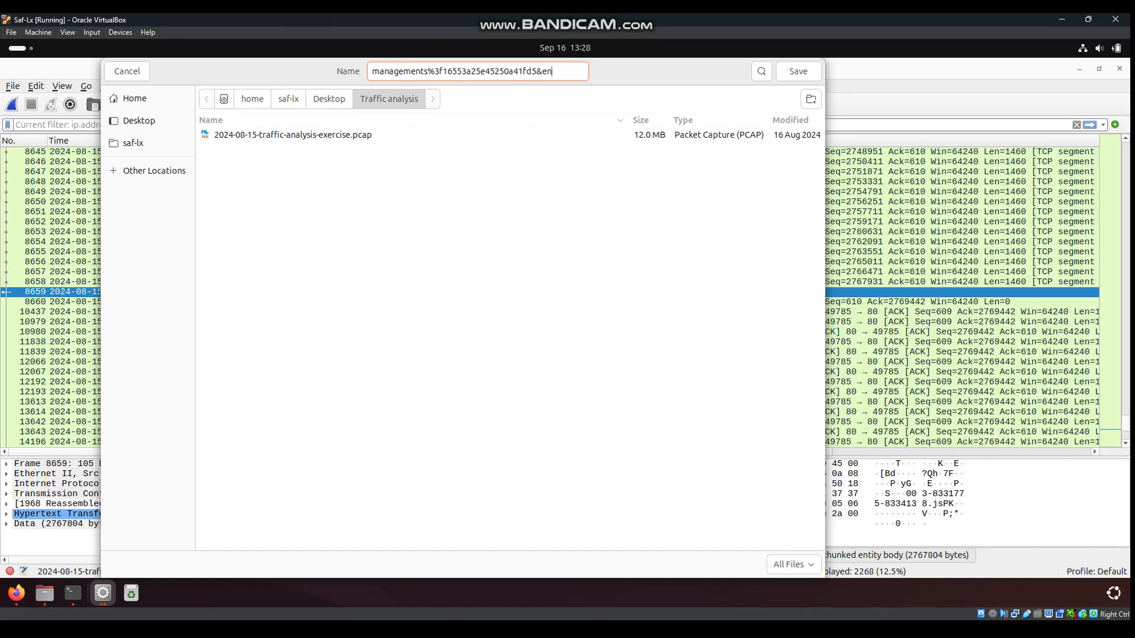
key("BackSpace")
key("BackSpace")
key("BackSpace")
key("BackSpace")
key("BackSpace")
key("BackSpace")
key("BackSpace")
key("BackSpace")
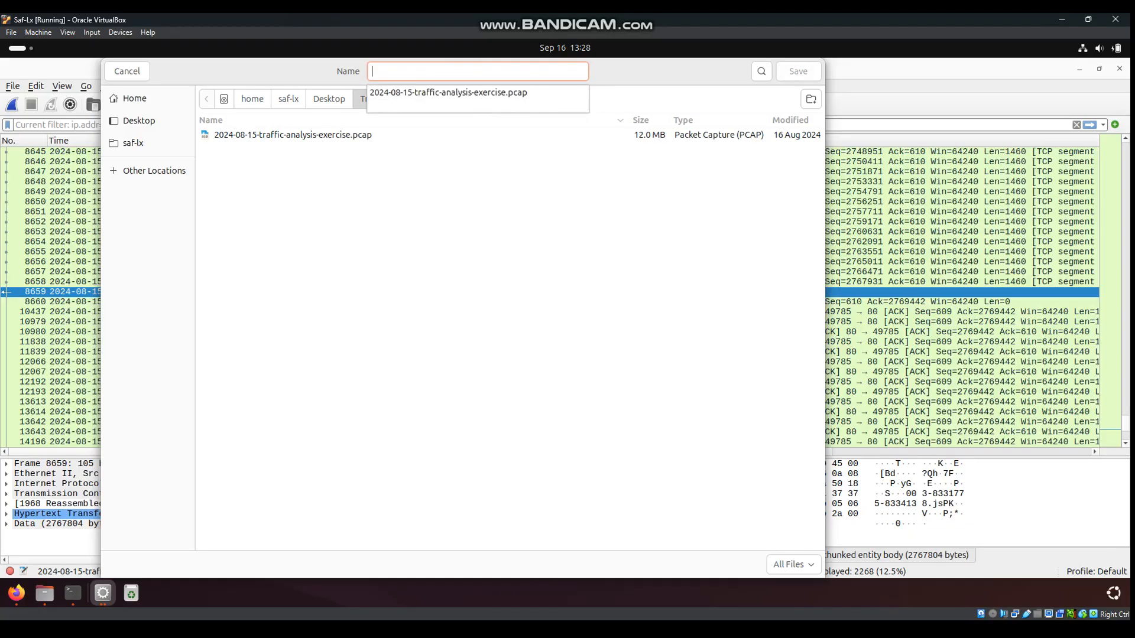
Cancel the save and close the Export HTTP object list
key("Escape")
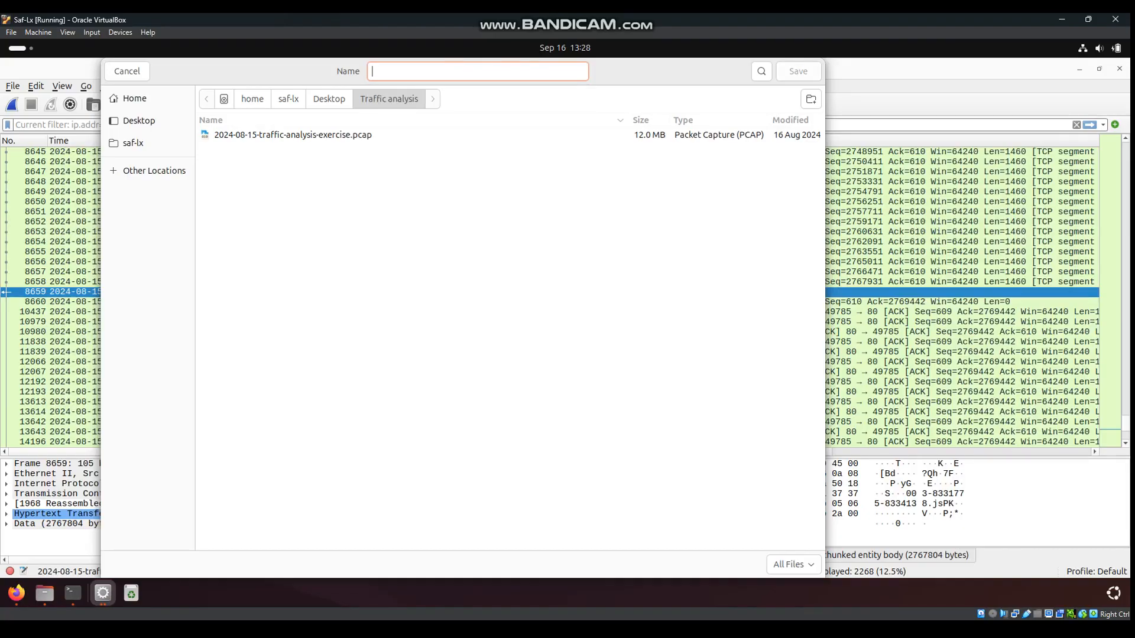
left_click_drag(243, 70, 393, 71)
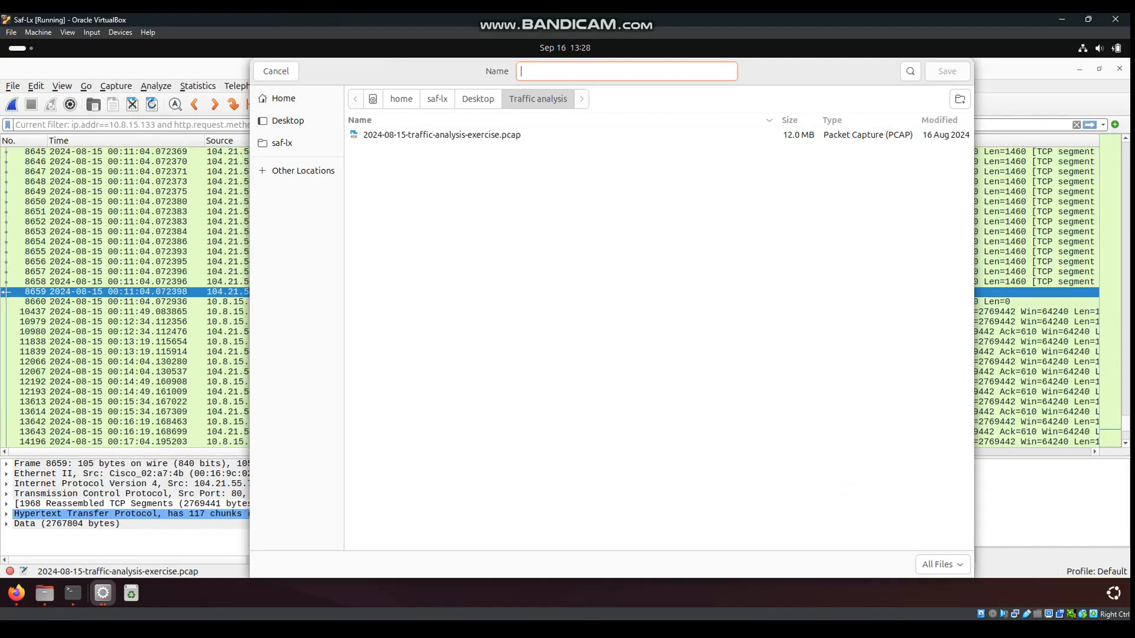
key("Escape")
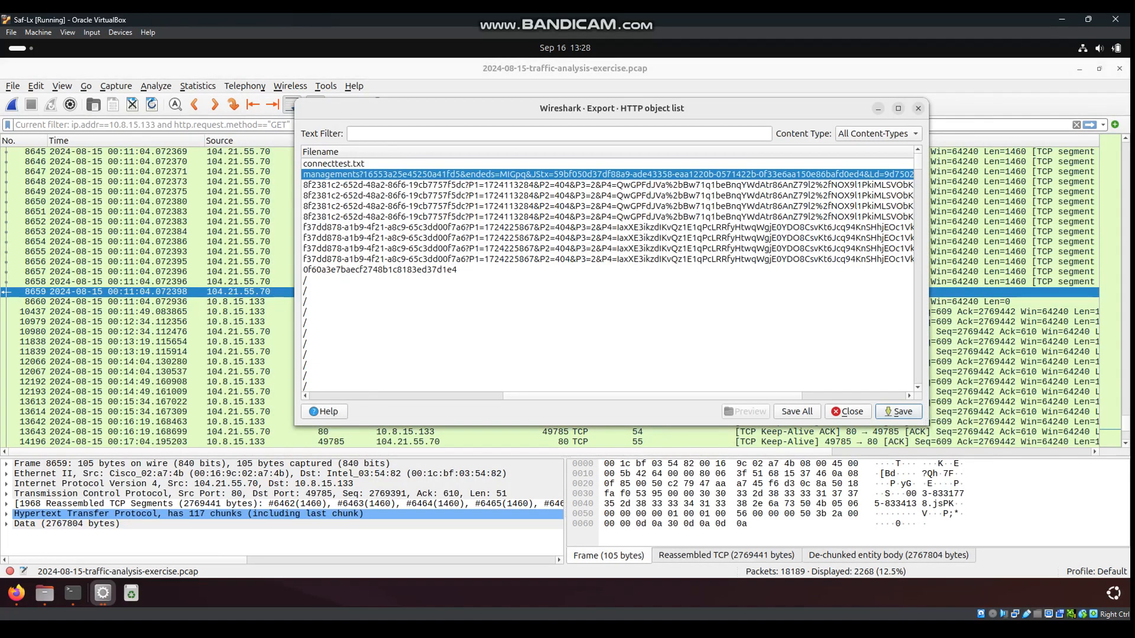
key("Escape")
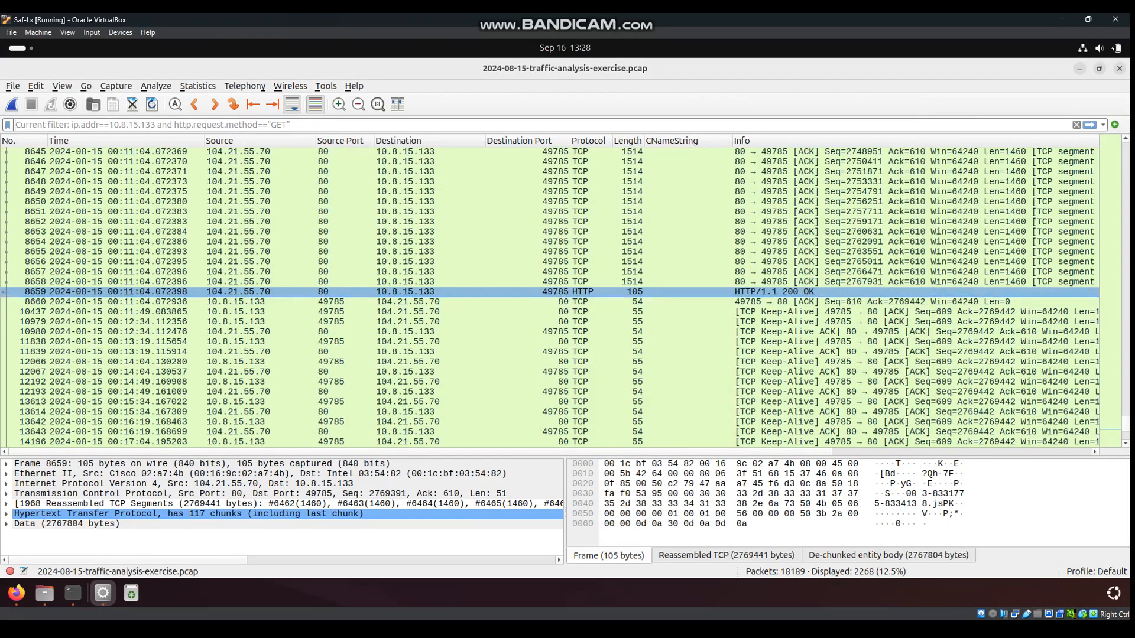
Follow the HTTP stream of packet 8659
right_click(268, 293)
mouse_move(307, 470)
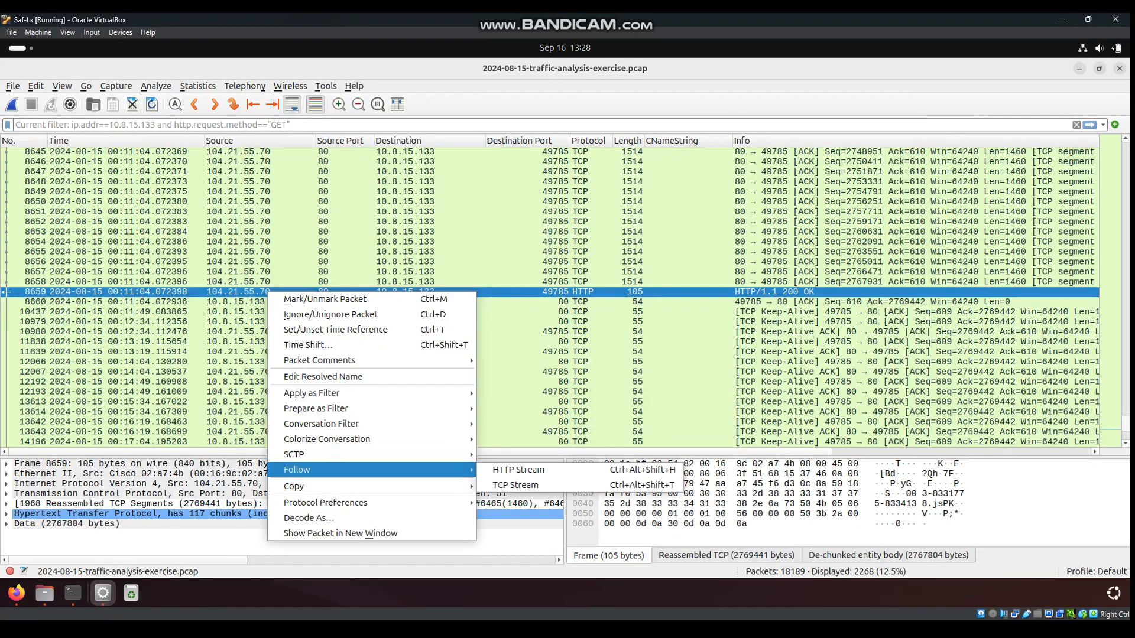
left_click(518, 470)
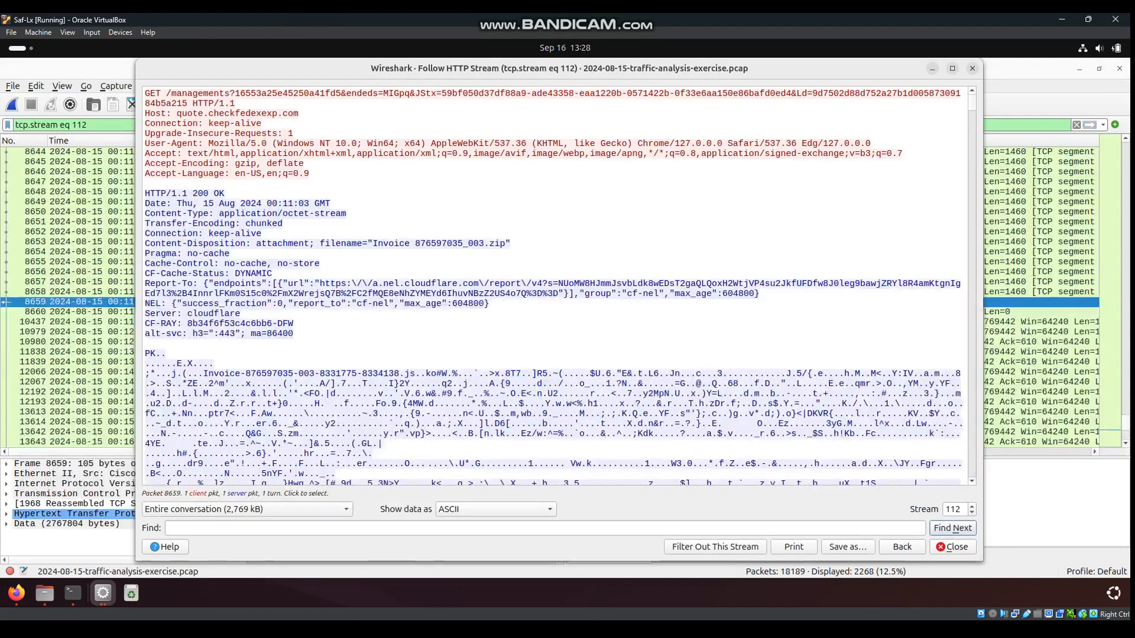
Copy the filename Invoice 876597035_003 from the response header and close the stream window
left_click_drag(377, 244, 484, 244)
right_click(462, 245)
left_click(489, 252)
left_click_drag(383, 243, 484, 244)
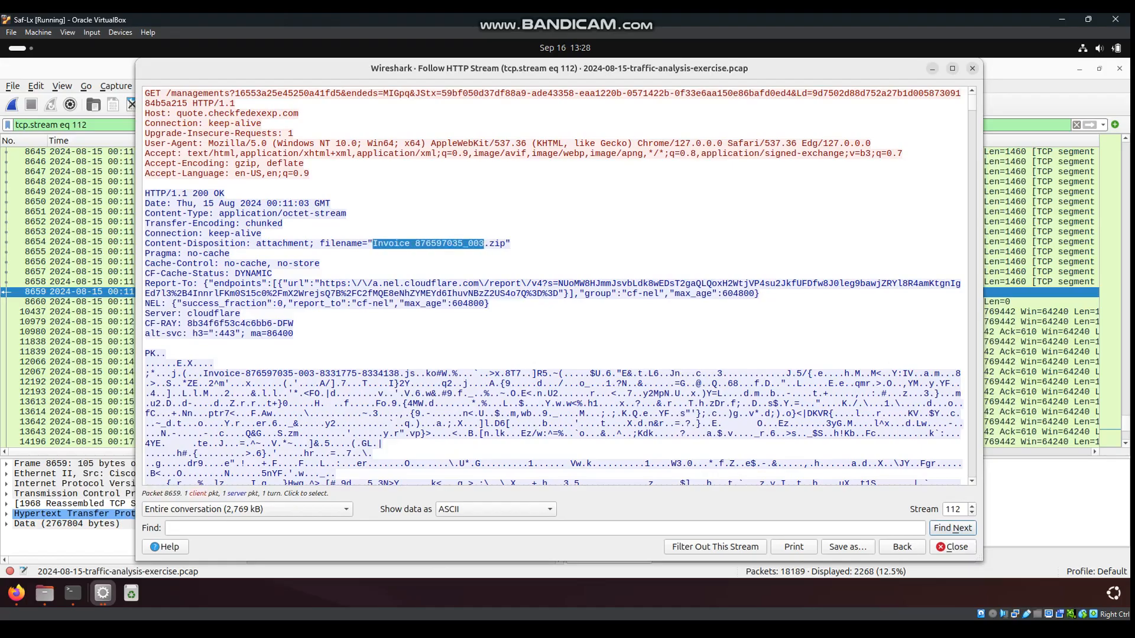
right_click(467, 244)
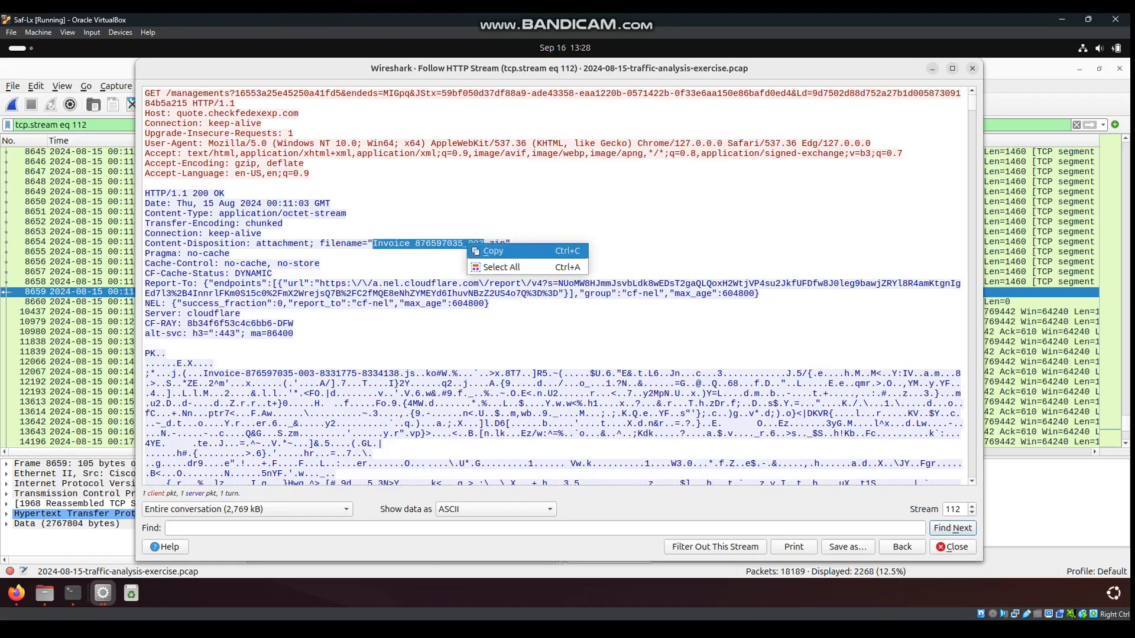
left_click(492, 251)
left_click(953, 547)
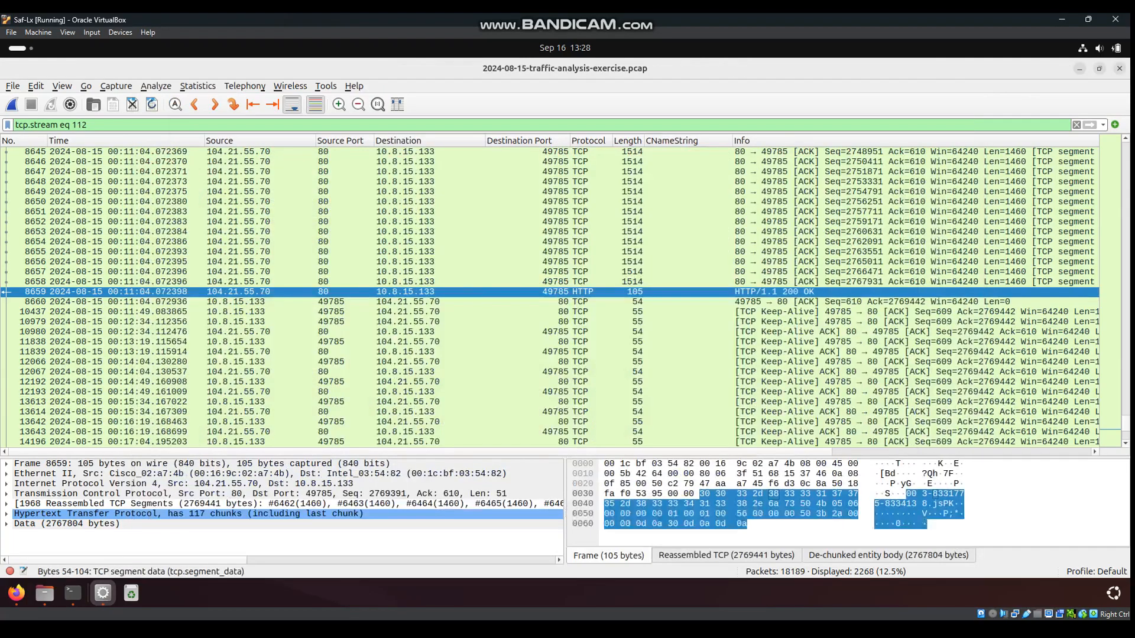
Export HTTP objects and choose the large managements download from quote.checkfedexexp.com to save
left_click(13, 85)
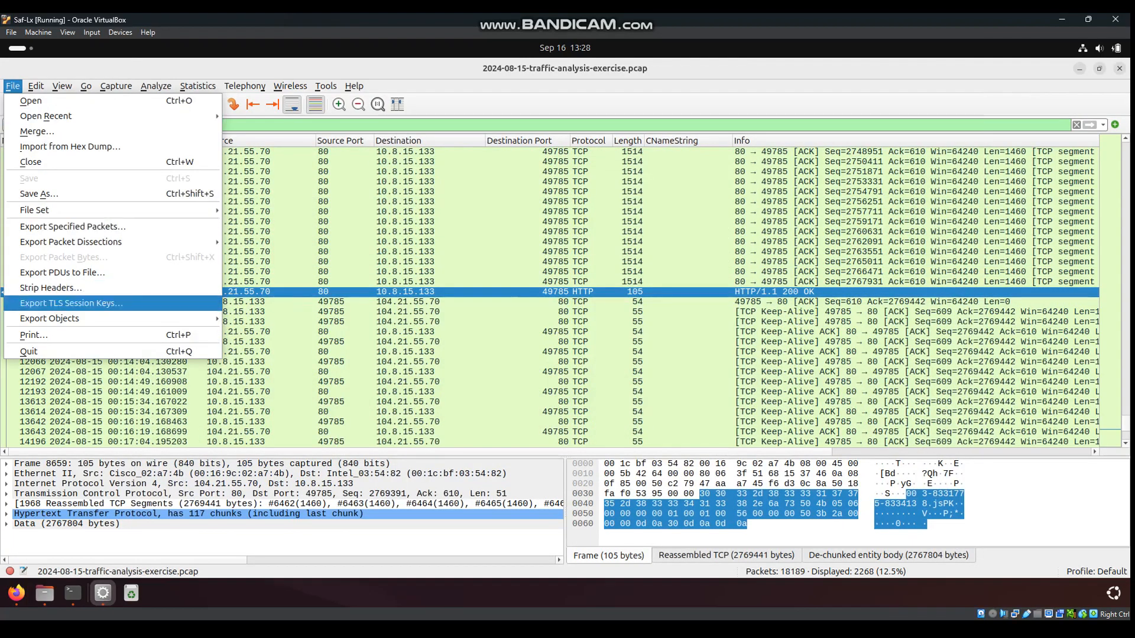
mouse_move(59, 318)
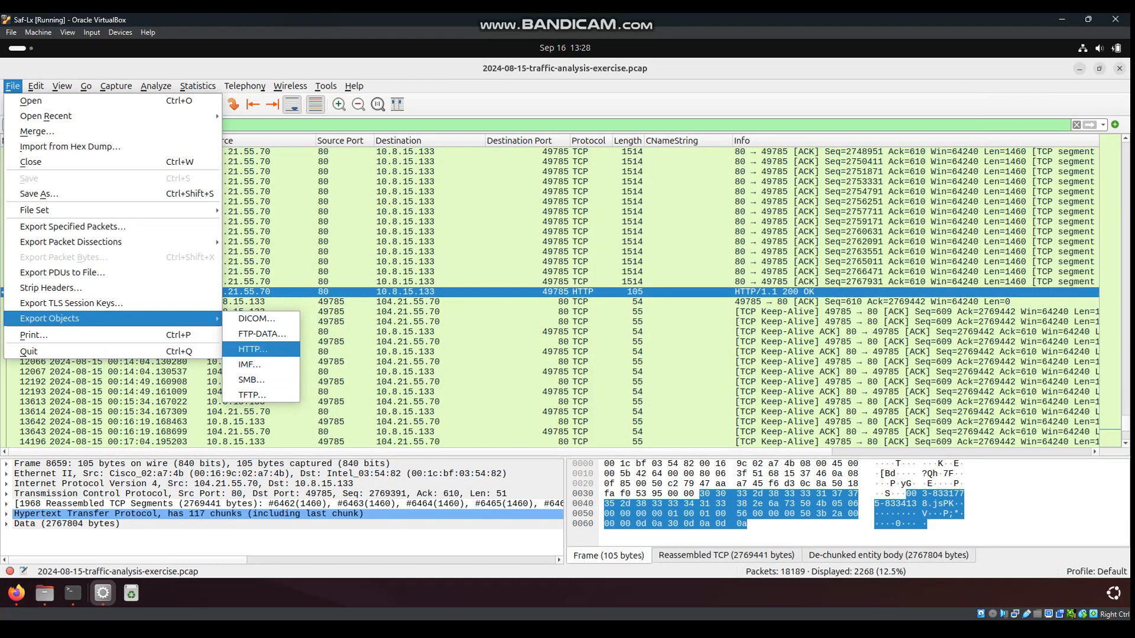
left_click(253, 349)
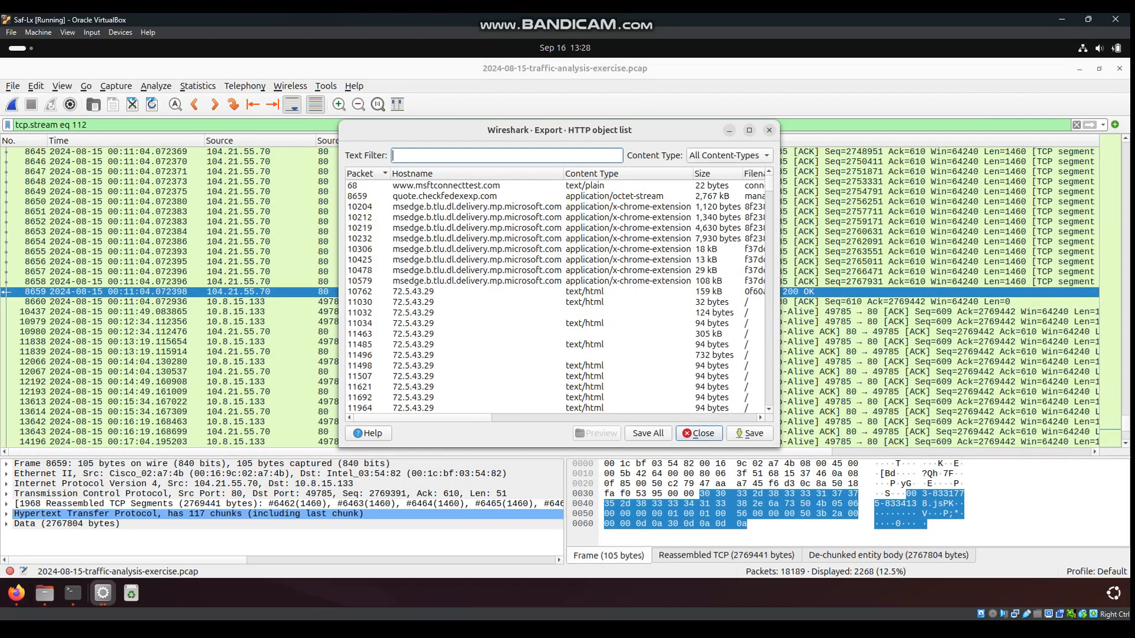
left_click_drag(422, 418, 562, 418)
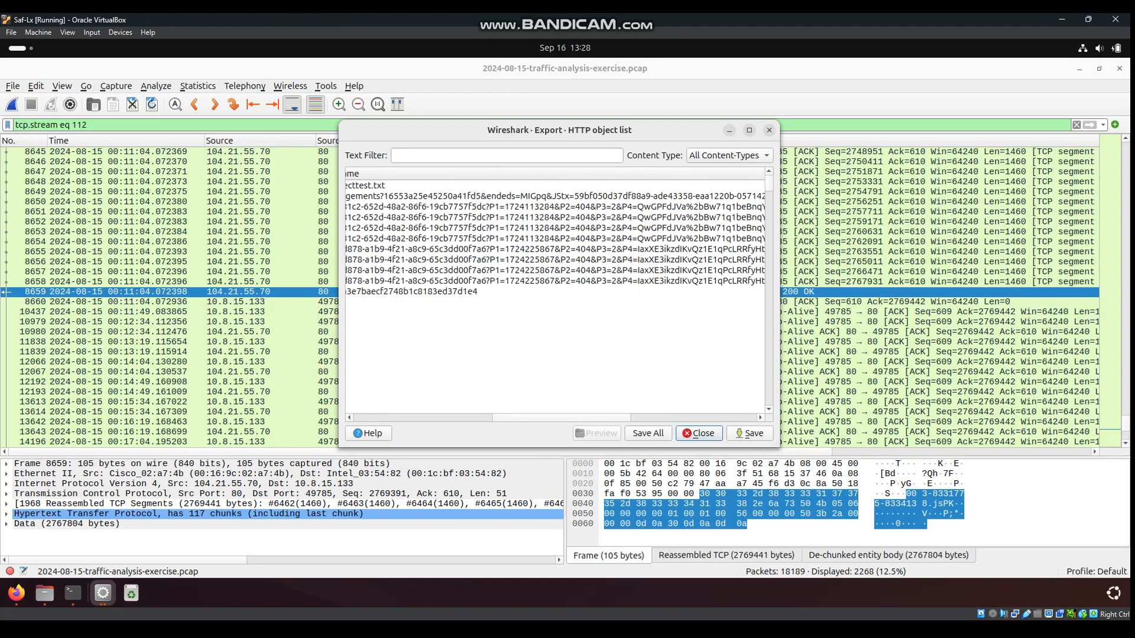
left_click(532, 196)
left_click(749, 433)
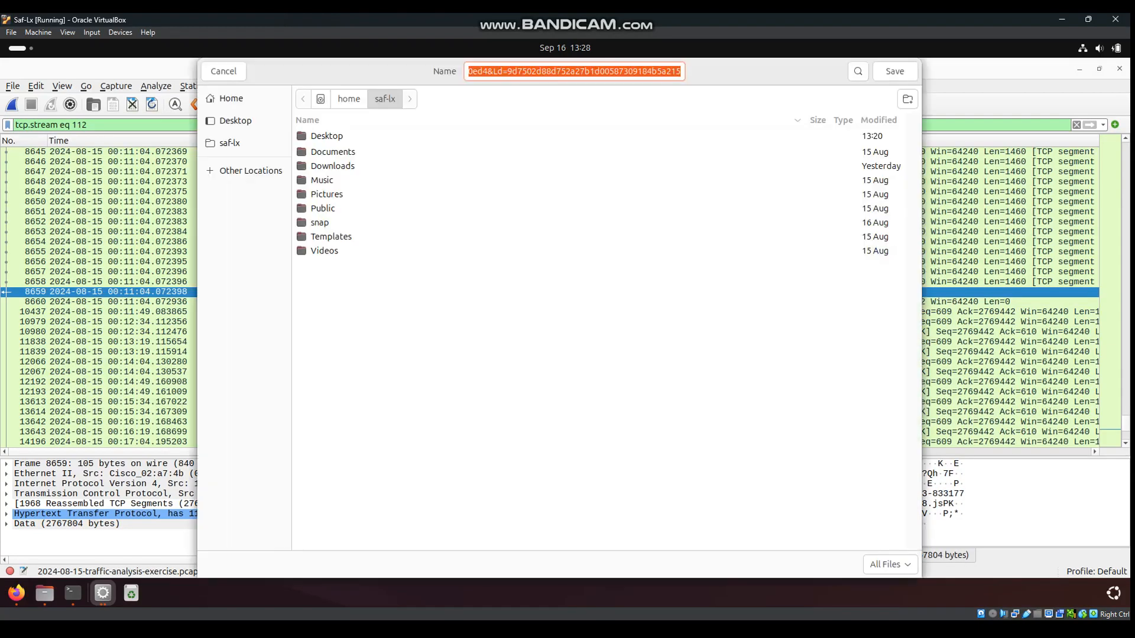
Save it in Desktop/Traffic analysis under the pasted name Invoice 876597035_003
double_click(327, 136)
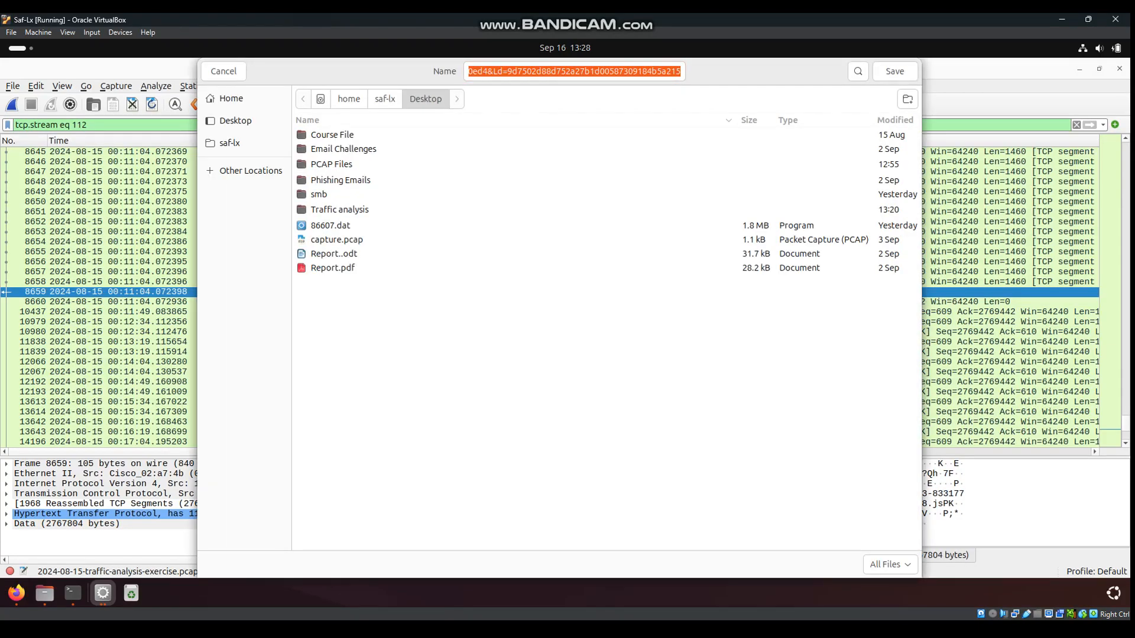
double_click(339, 210)
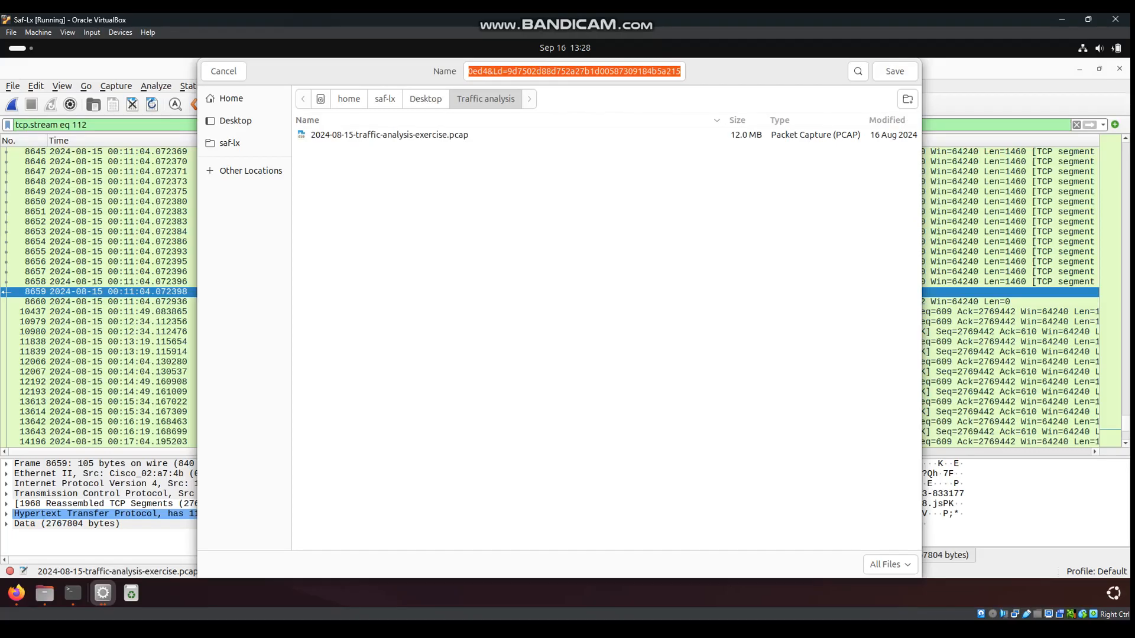
left_click(551, 72)
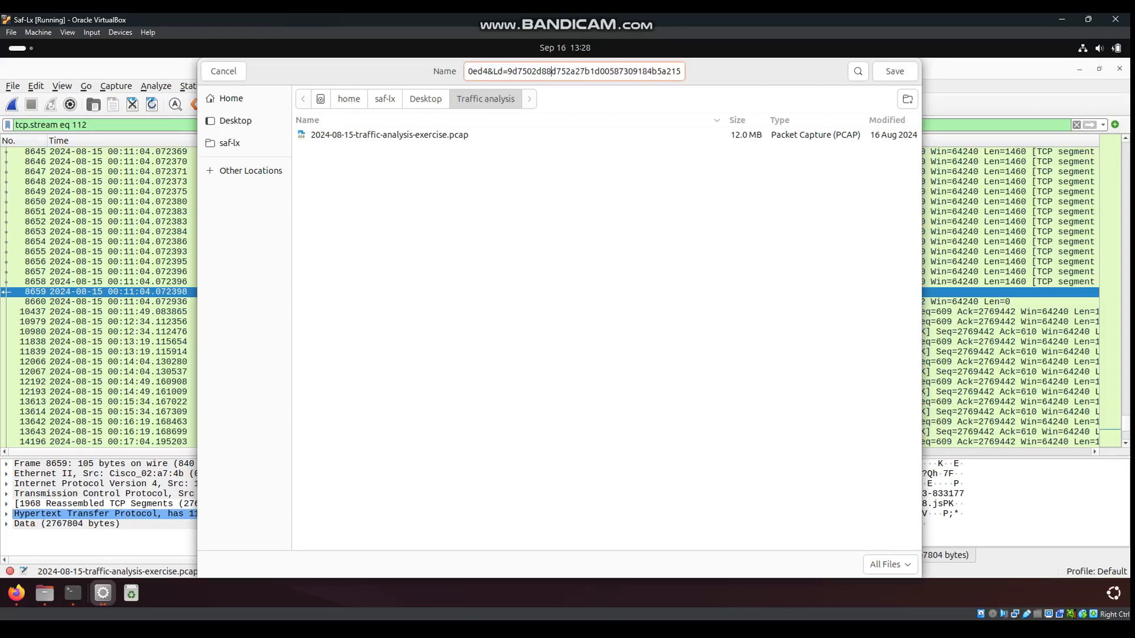
key("ctrl+a")
key("BackSpace")
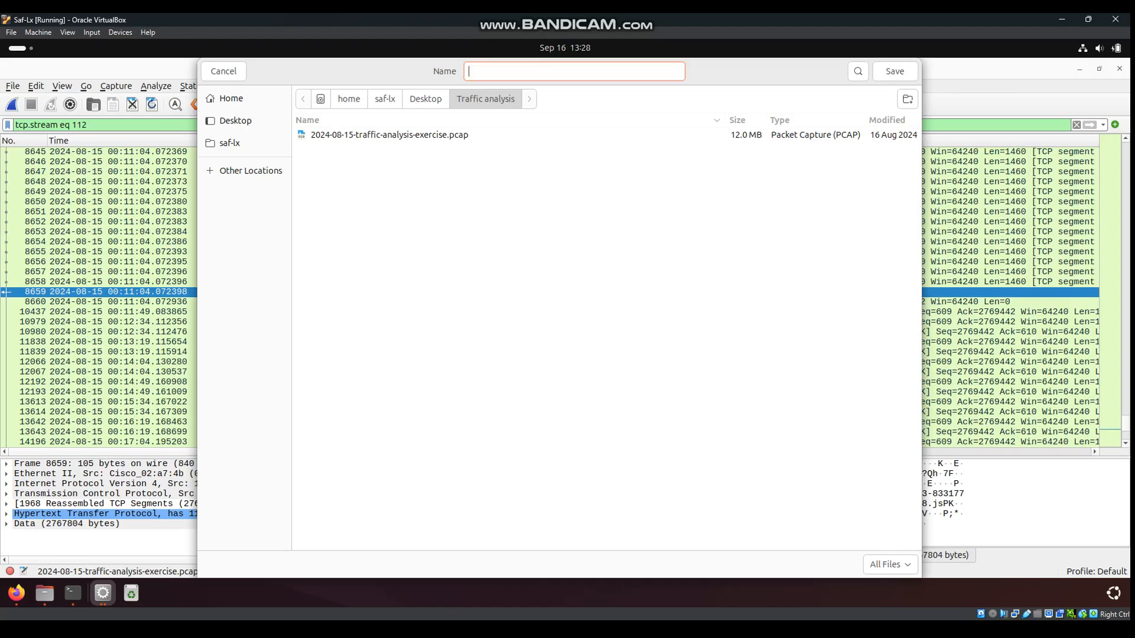
type("Invoice 876597035_003")
key("Return")
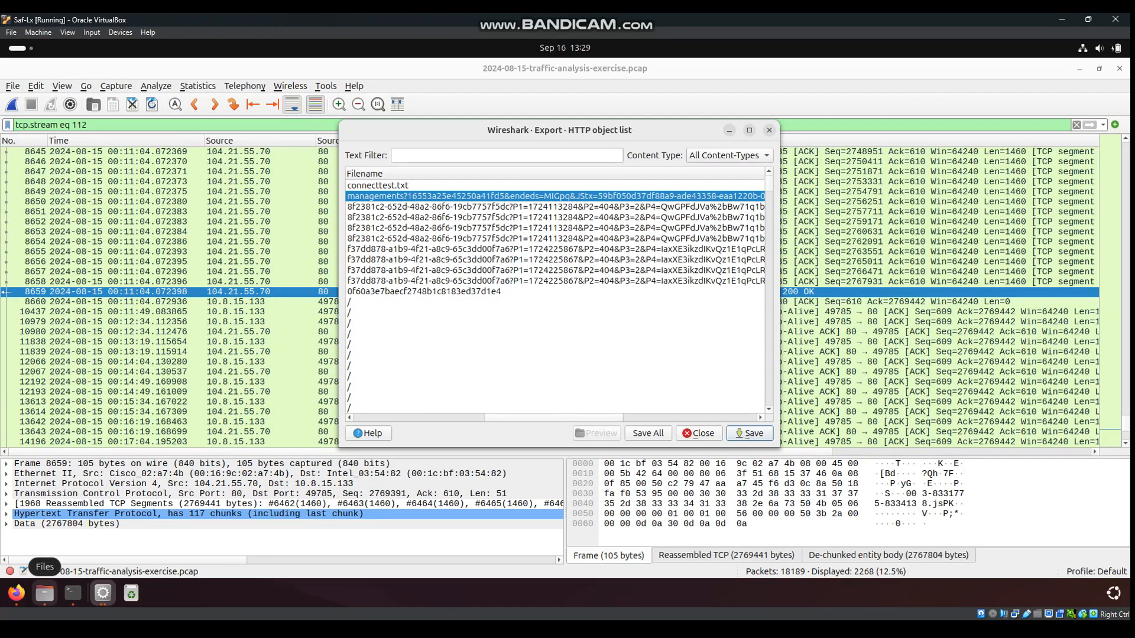
left_click(44, 593)
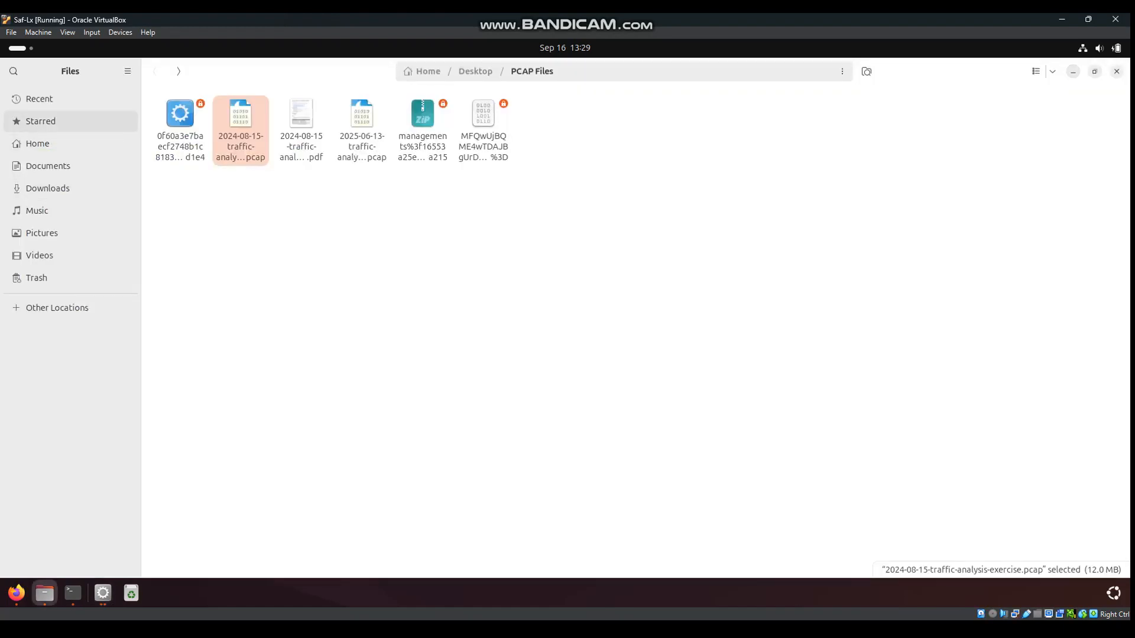
Browse Home > Desktop > Traffic analysis in Files and open a terminal in that folder
left_click(37, 144)
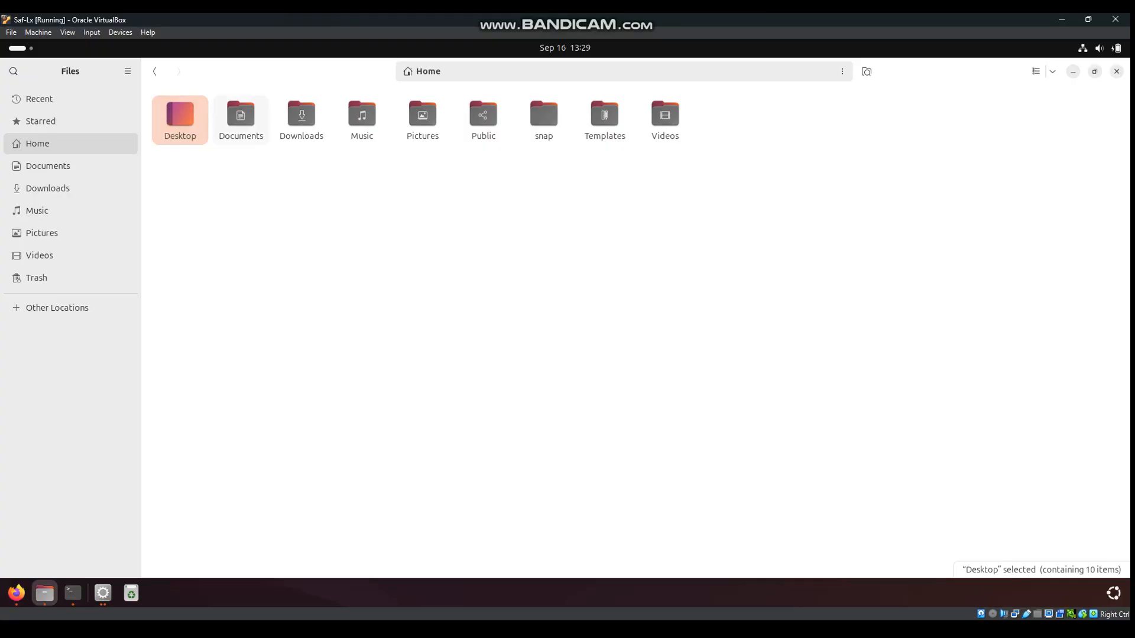
left_click(240, 120)
double_click(180, 120)
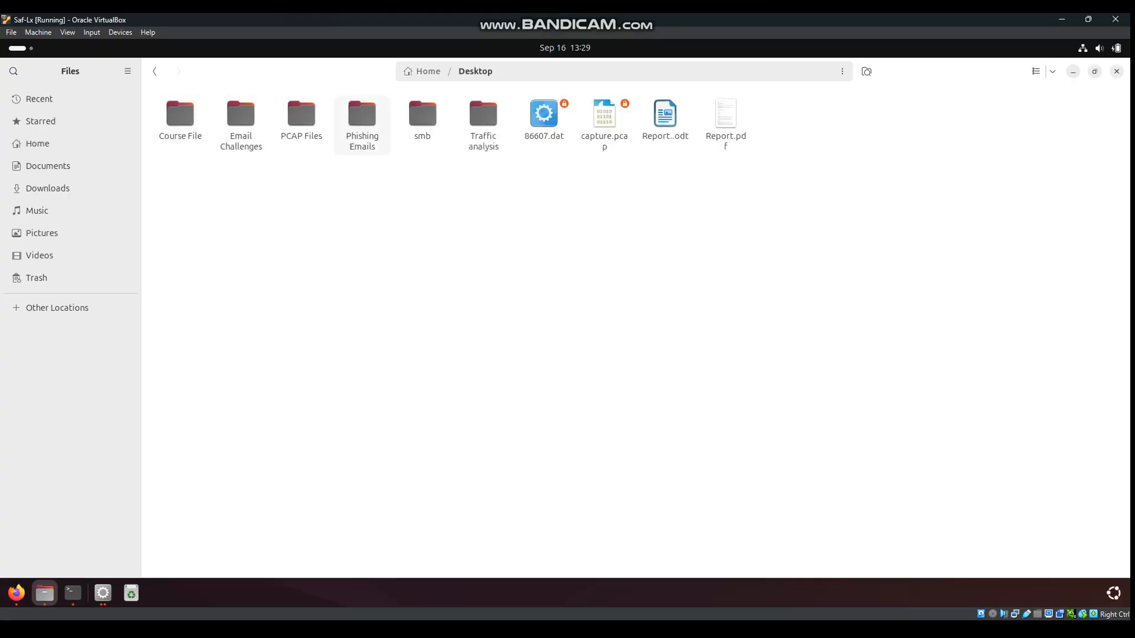
left_click(483, 125)
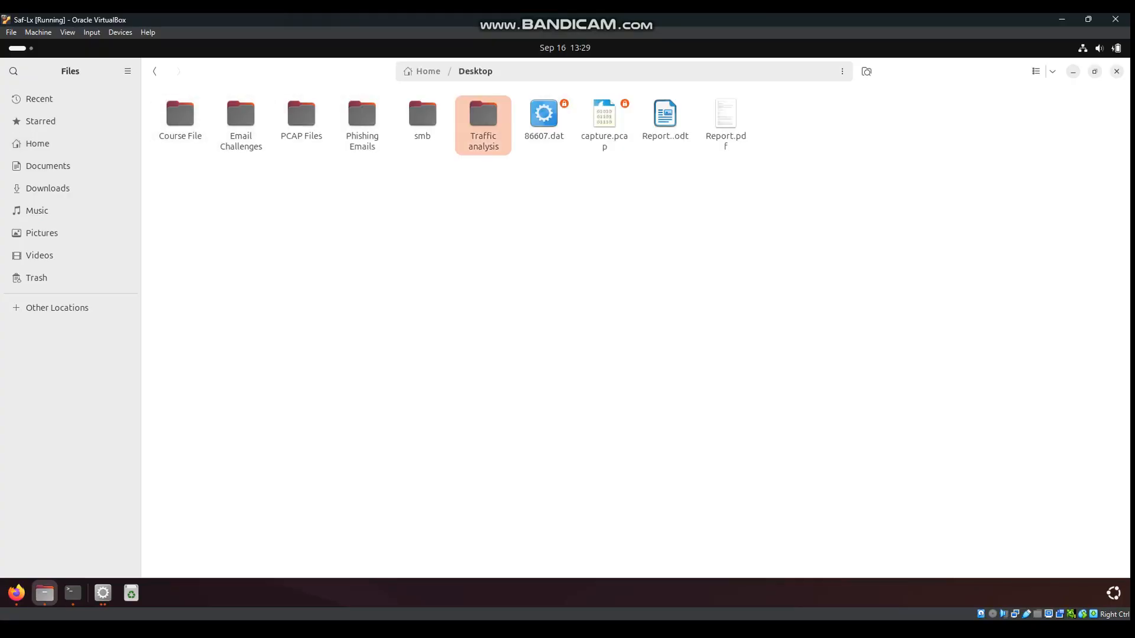
double_click(483, 125)
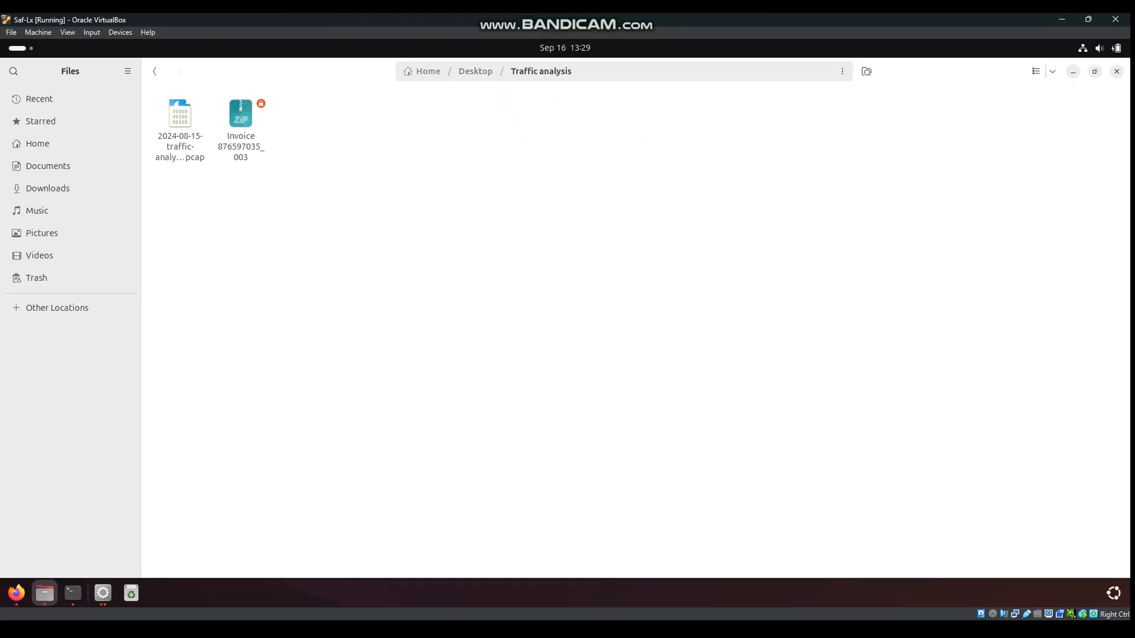
right_click(524, 173)
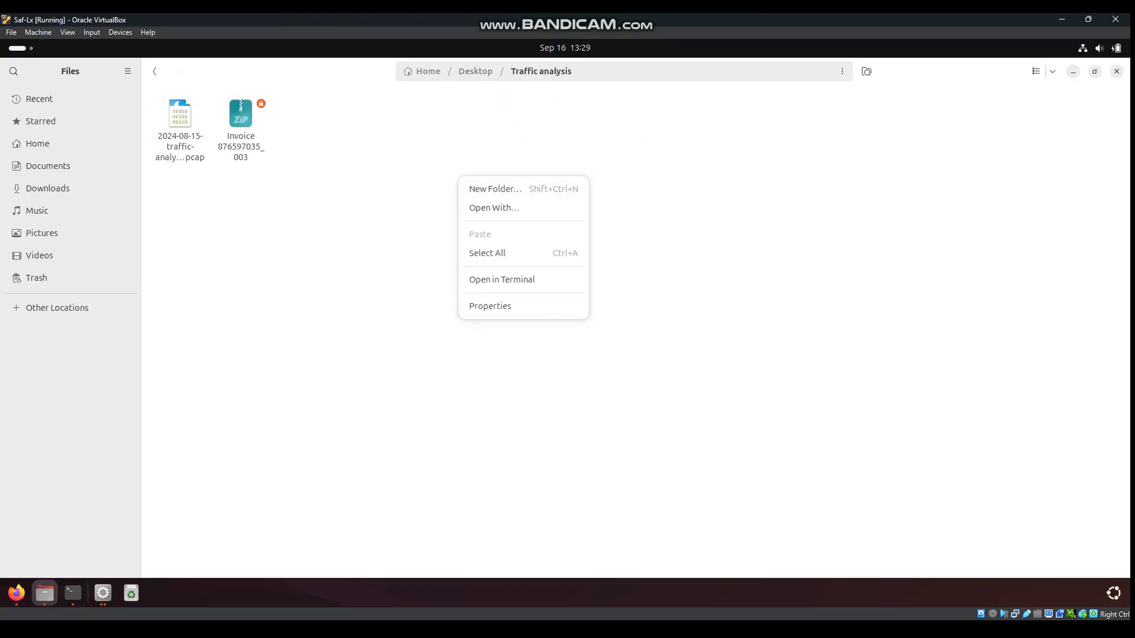
left_click(502, 280)
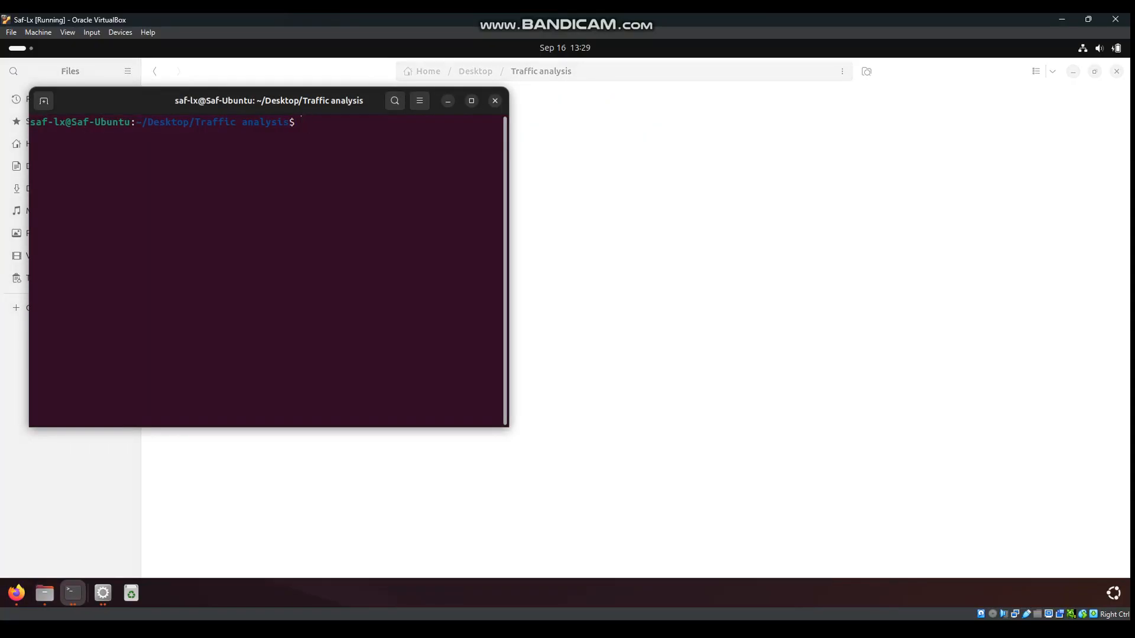
Run file on Invoice 876597035_003 to confirm it is Zip archive data
type("file I")
key("Tab")
key("Return")
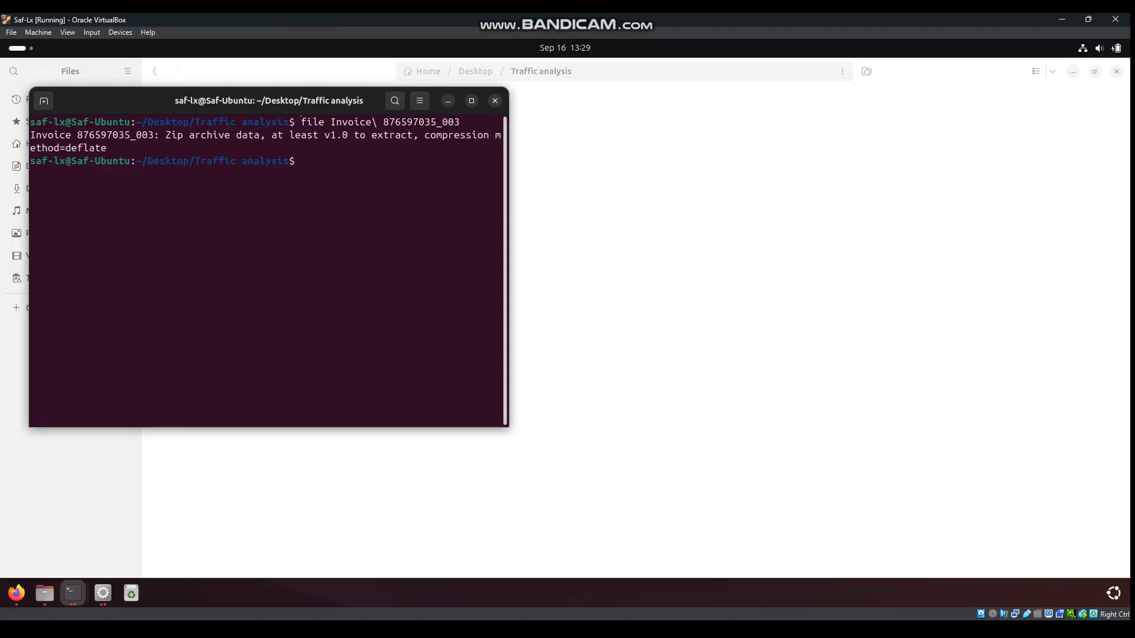
left_click_drag(509, 260, 768, 260)
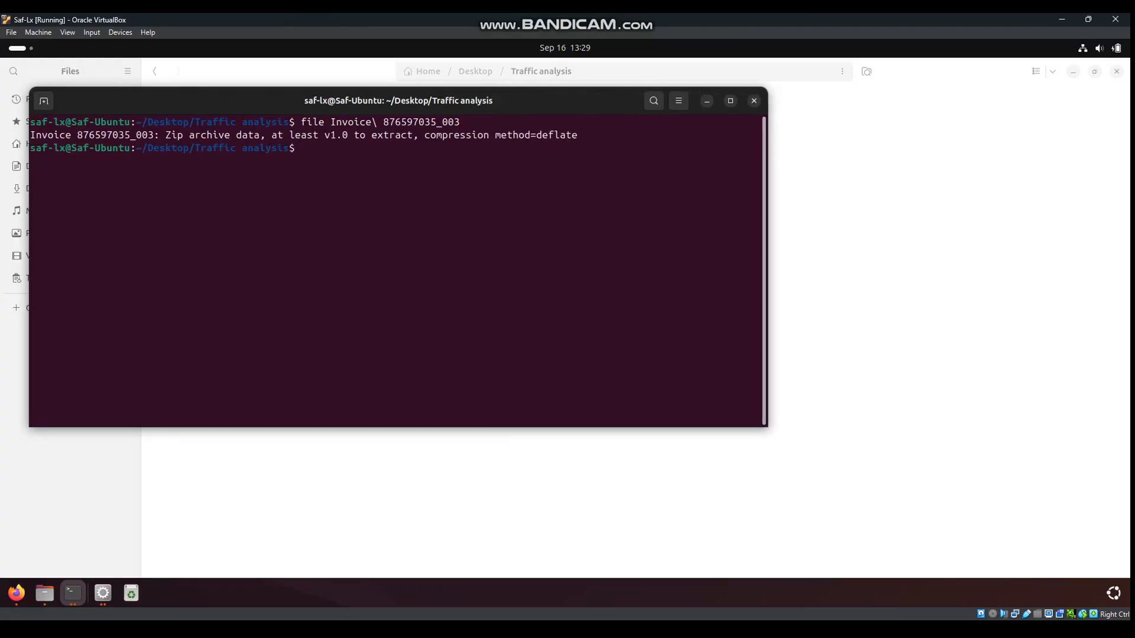
left_click_drag(30, 135, 478, 136)
left_click(478, 136)
Attempt unzip on Invoice 876597035_003.zip, then clear the terminal
type("unzip Invoice")
key("BackSpace")
key("BackSpace")
key("BackSpace")
key("BackSpace")
key("BackSpace")
key("BackSpace")
key("BackSpace")
right_click(413, 157)
left_click(441, 198)
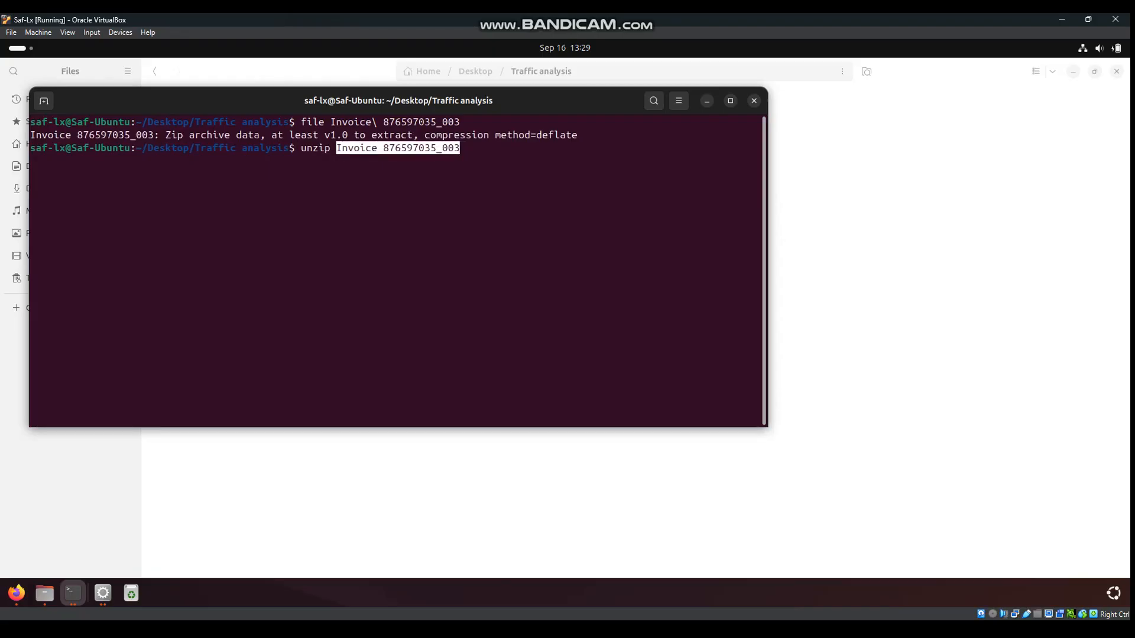
type(".")
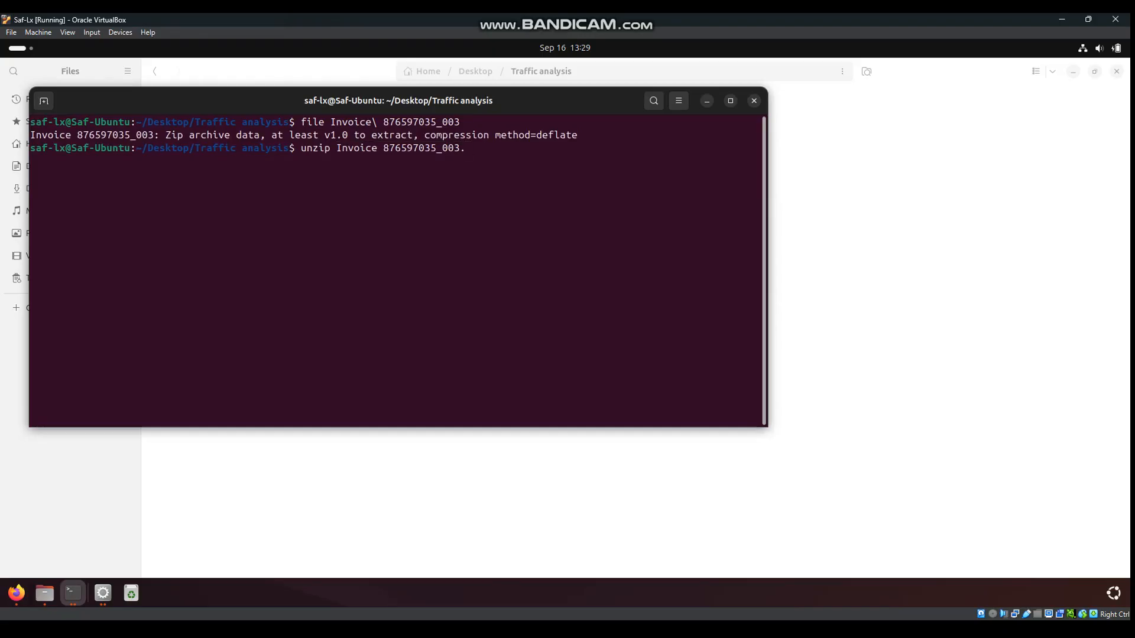
type("zip")
key("Return")
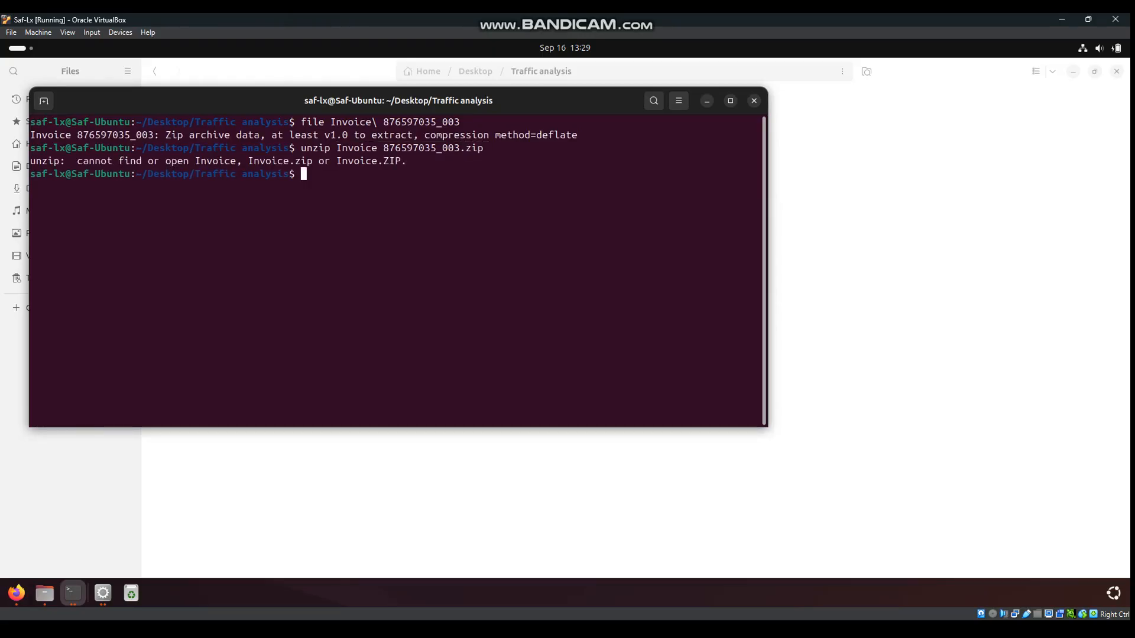
type("clear")
key("Return")
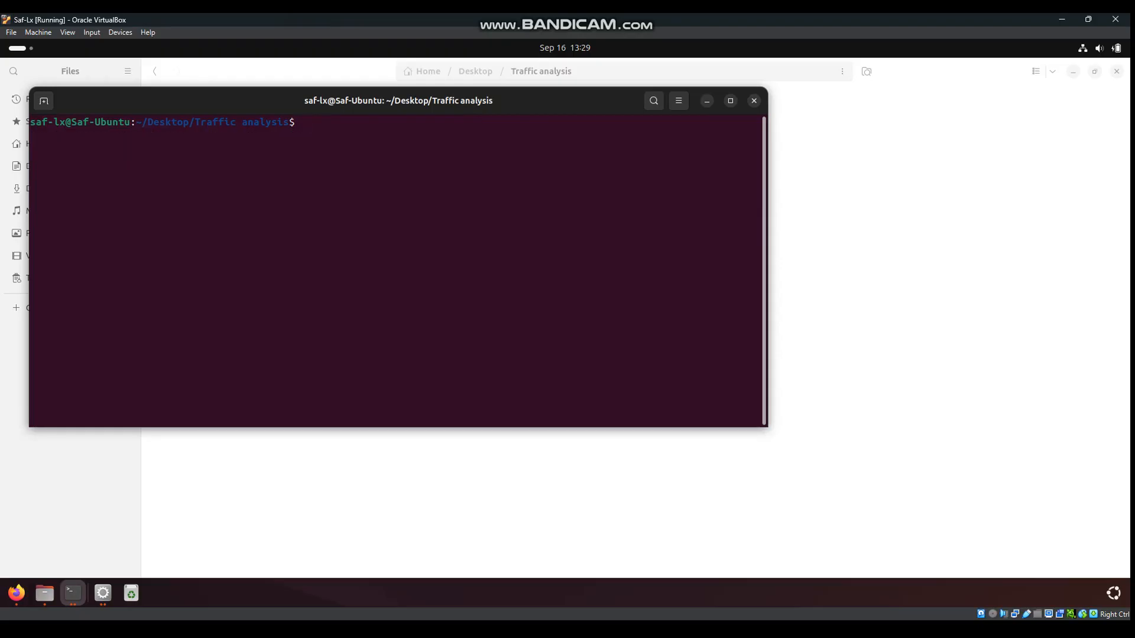
Run sha256sum on the Invoice 876597035_003 file
type("sha256sum IN")
key("BackSpace")
type("n")
key("Tab")
key("Return")
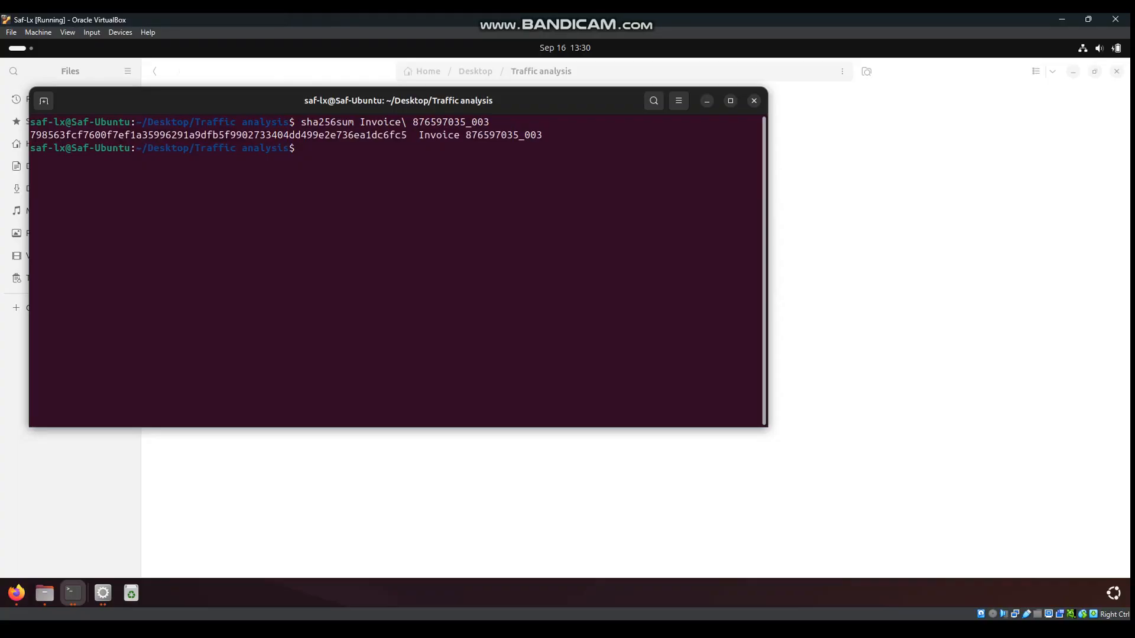
Copy the printed SHA256 hash and bring up the VirusTotal home page in Firefox
left_click_drag(407, 135, 30, 135)
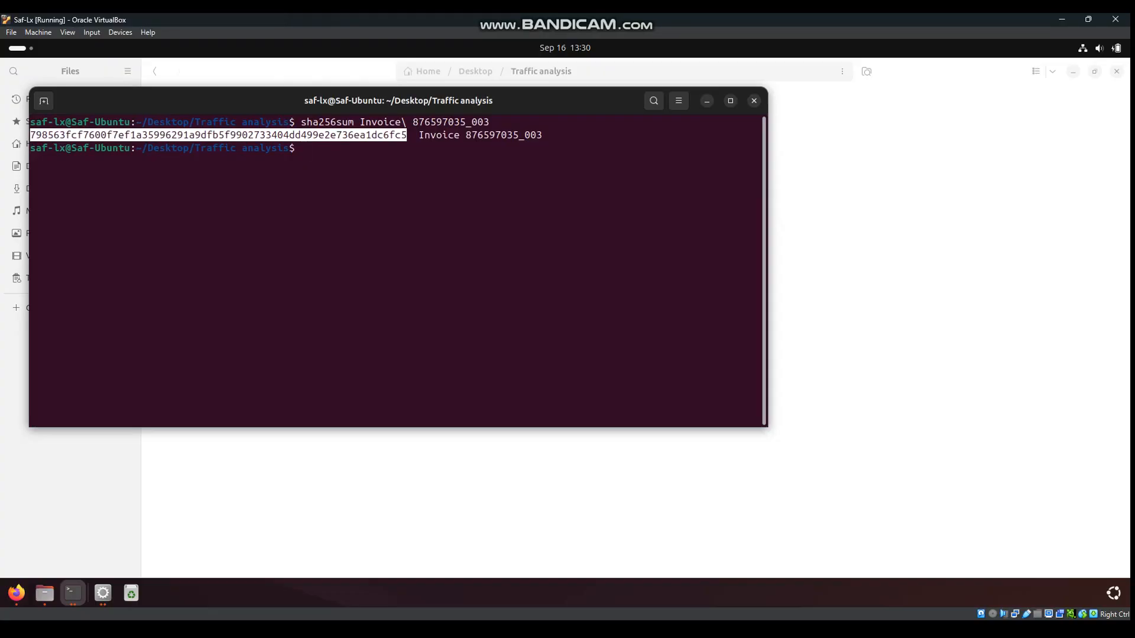
right_click(387, 141)
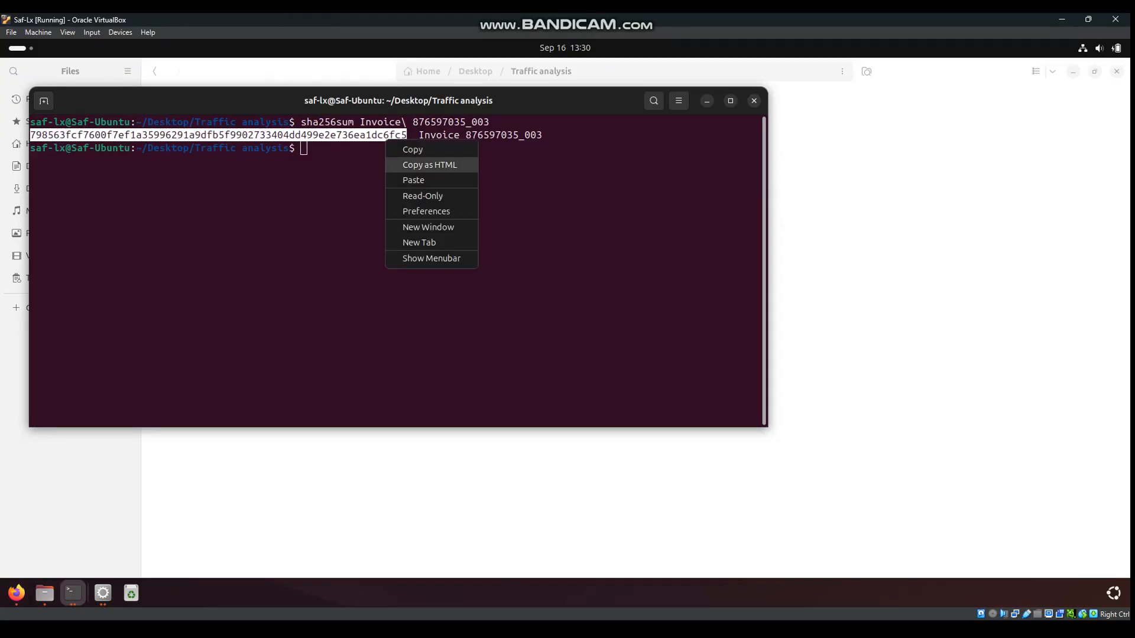
left_click(412, 150)
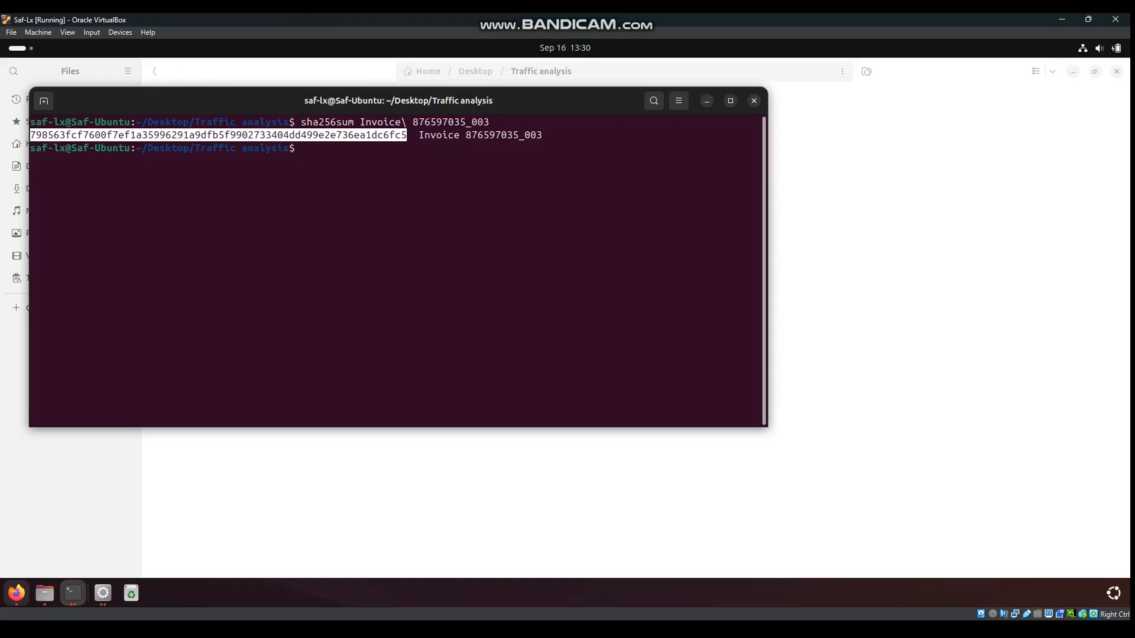
left_click(17, 592)
left_click(211, 71)
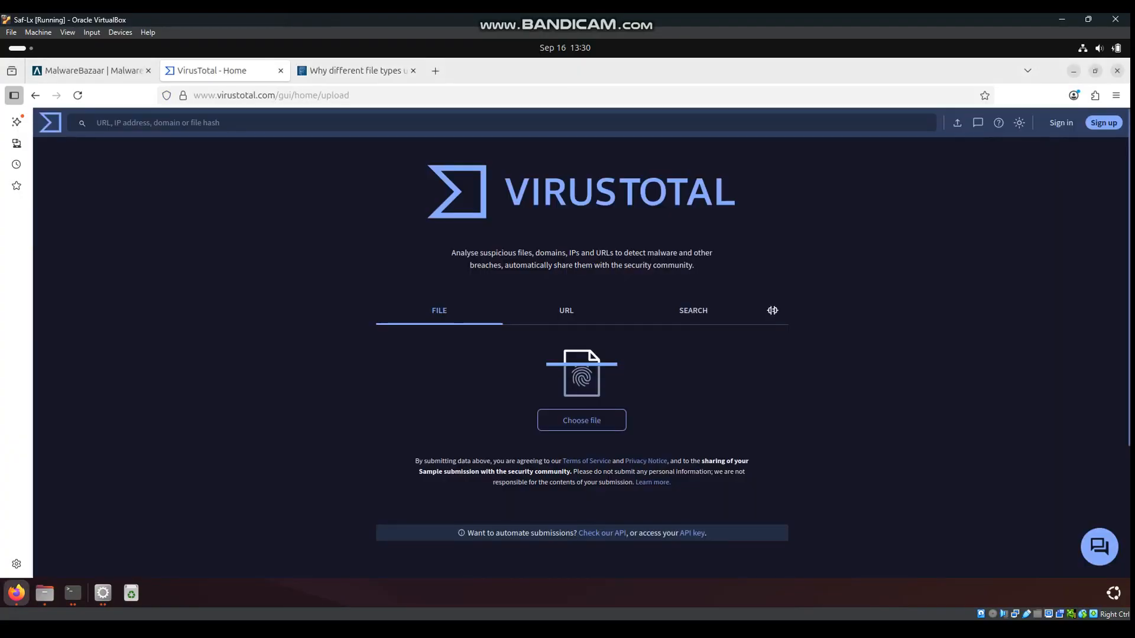
Search VirusTotal for the pasted SHA256 hash
left_click(693, 310)
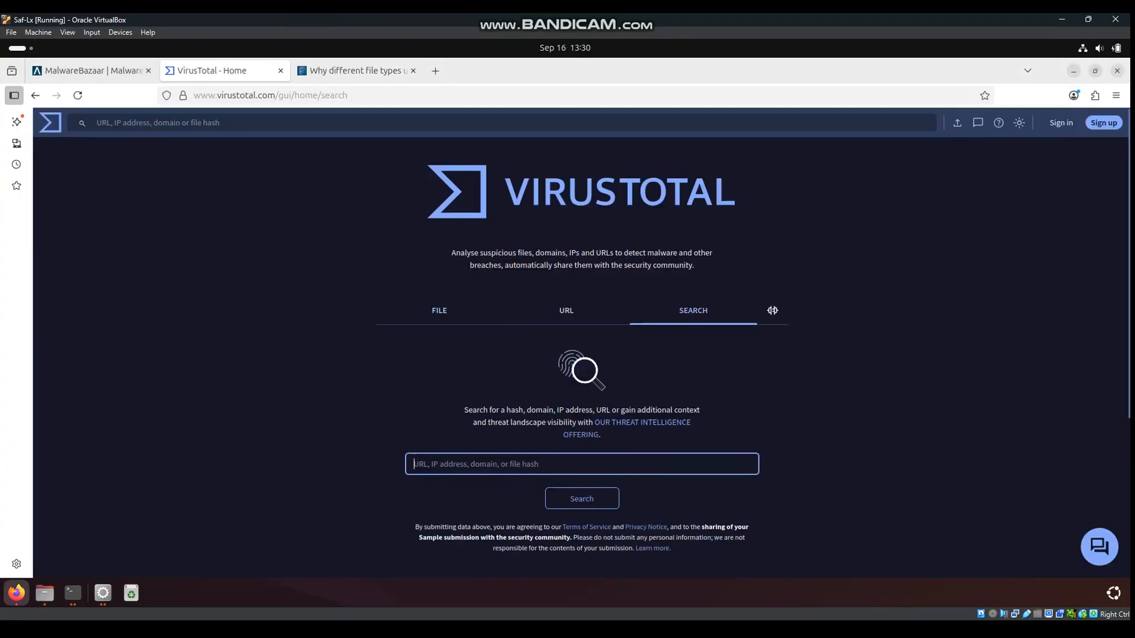
scroll(693, 310, "down", 2)
right_click(507, 385)
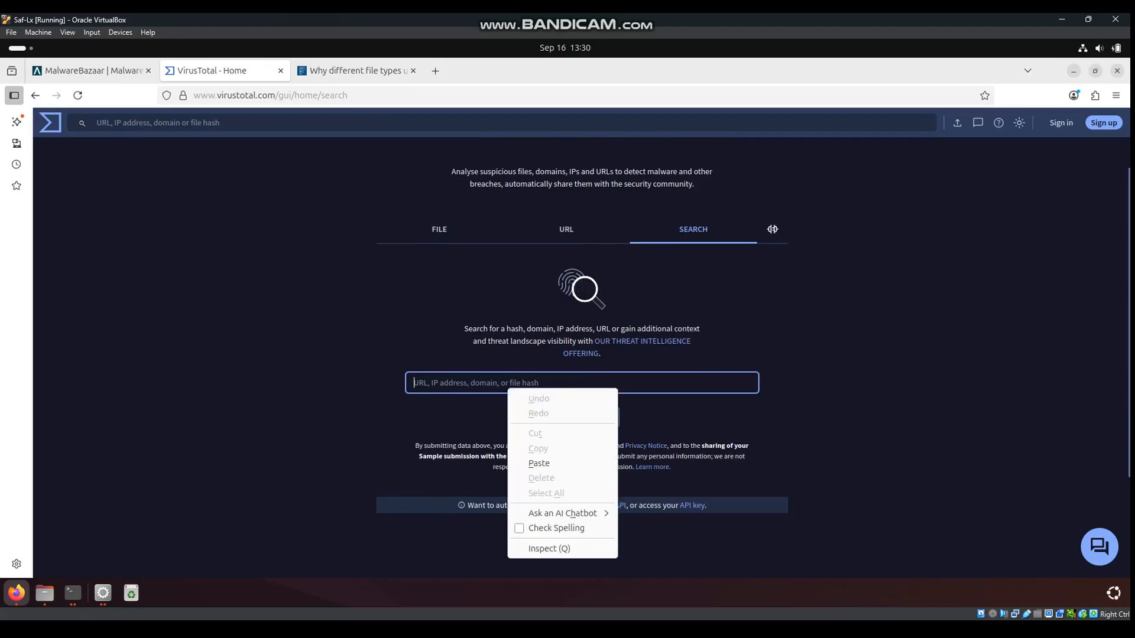
left_click(535, 464)
left_click(582, 417)
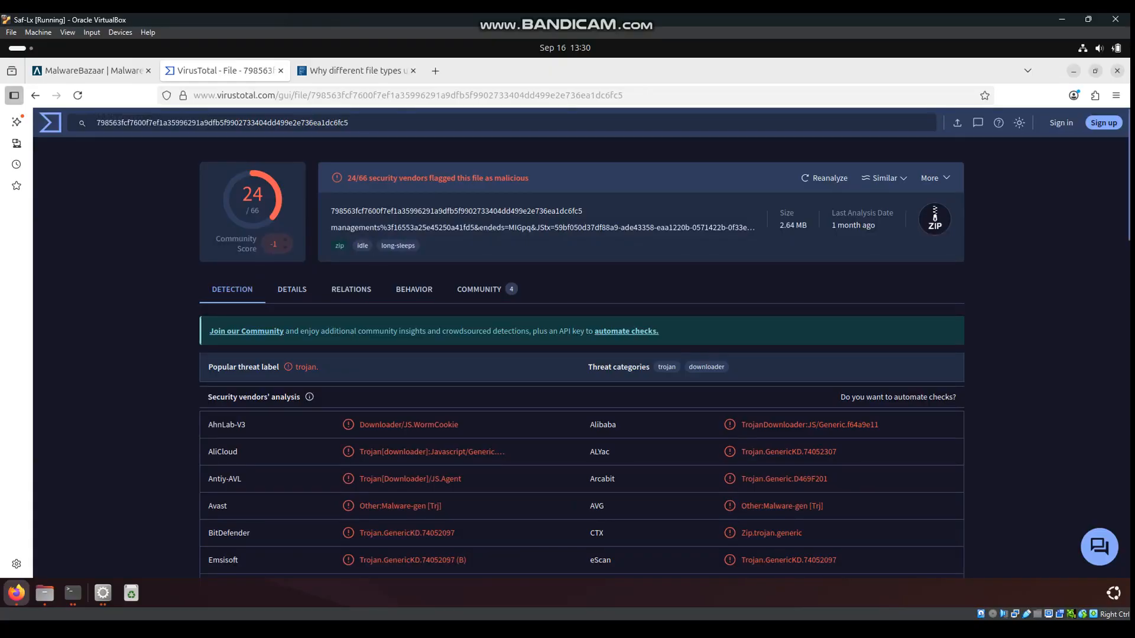
Review the 24/66 malicious verdict and vendor detection names such as WormCookie
left_click_drag(529, 179, 508, 178)
left_click(516, 178)
mouse_move(309, 397)
left_click_drag(364, 424, 498, 451)
left_click(498, 451)
left_click_drag(880, 425, 369, 424)
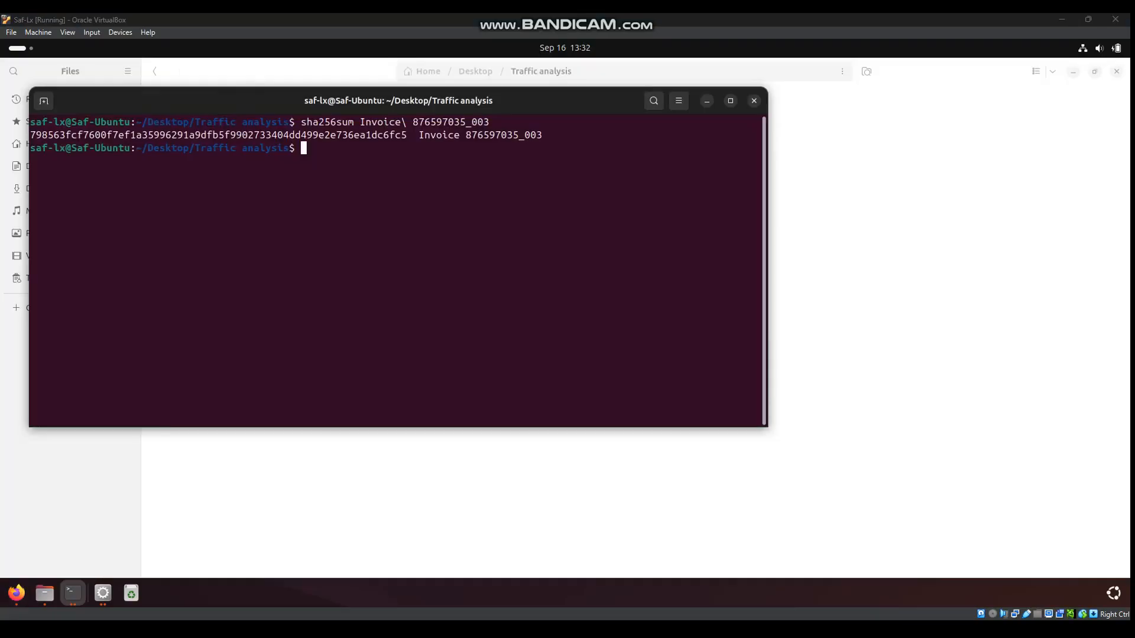
left_click(17, 593)
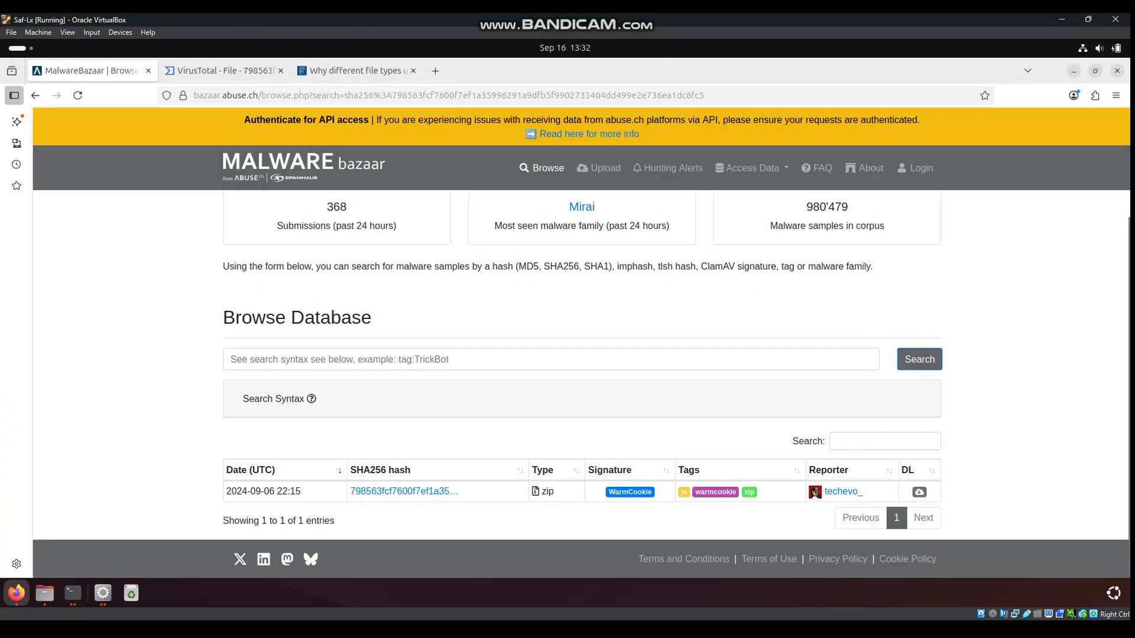
left_click(222, 70)
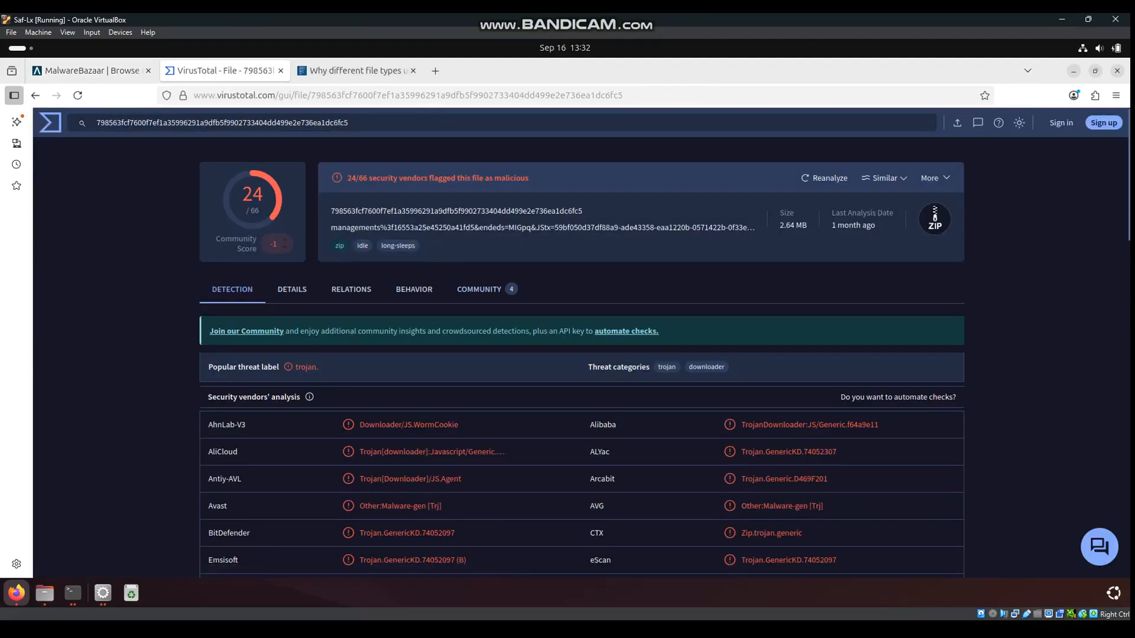
Scan the vendor detections, highlight WormCookie, and return to the MalwareBazaar results
scroll(581, 355, "down", 10)
scroll(582, 355, "up", 8)
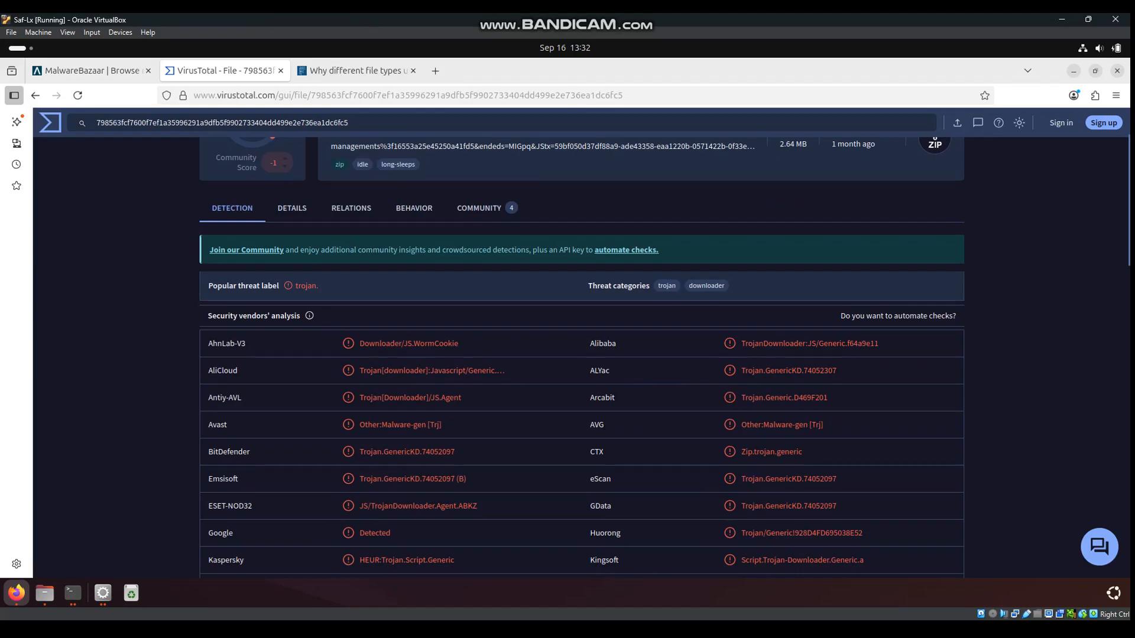
left_click_drag(459, 344, 434, 344)
left_click(88, 70)
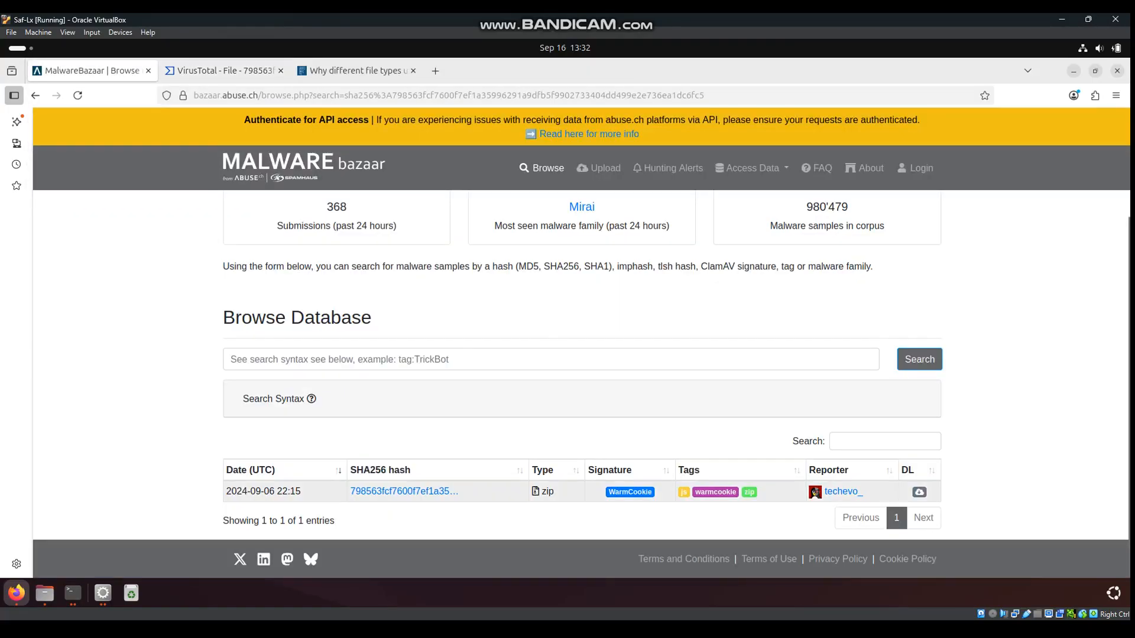
Search MalwareBazaar for sha256: followed by the pasted hash
left_click(231, 360)
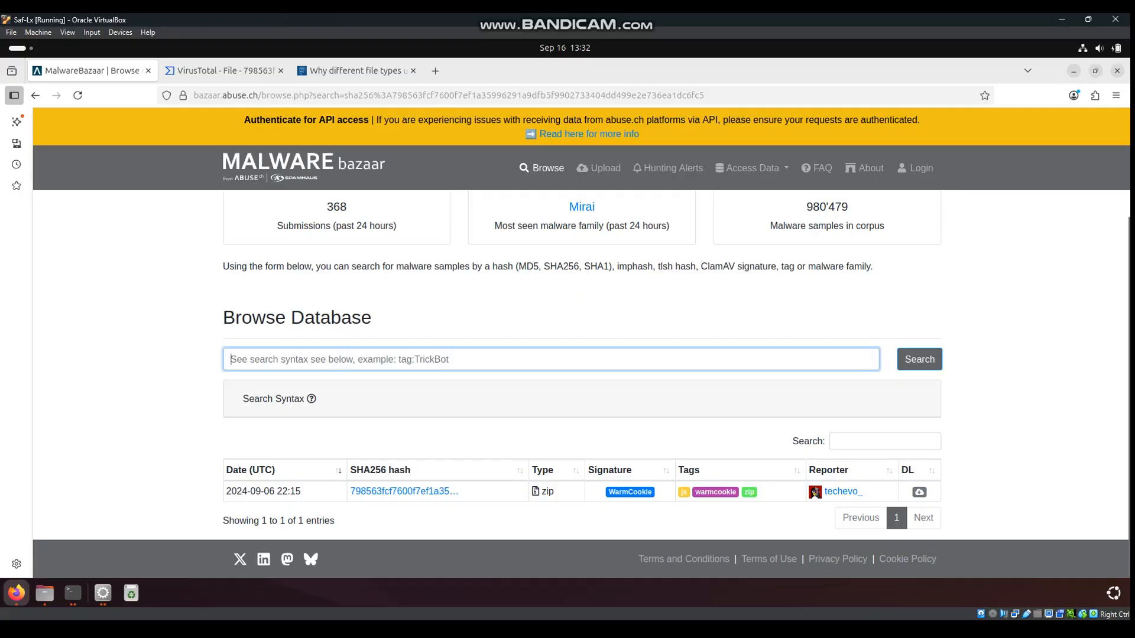
type("sha256:")
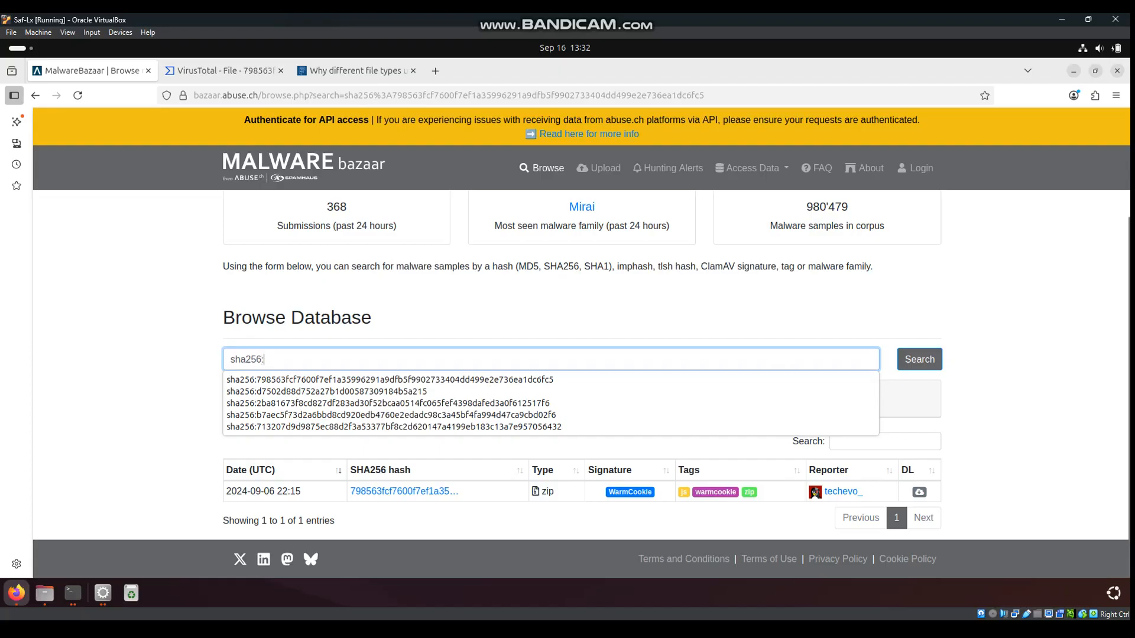
right_click(299, 363)
left_click(328, 437)
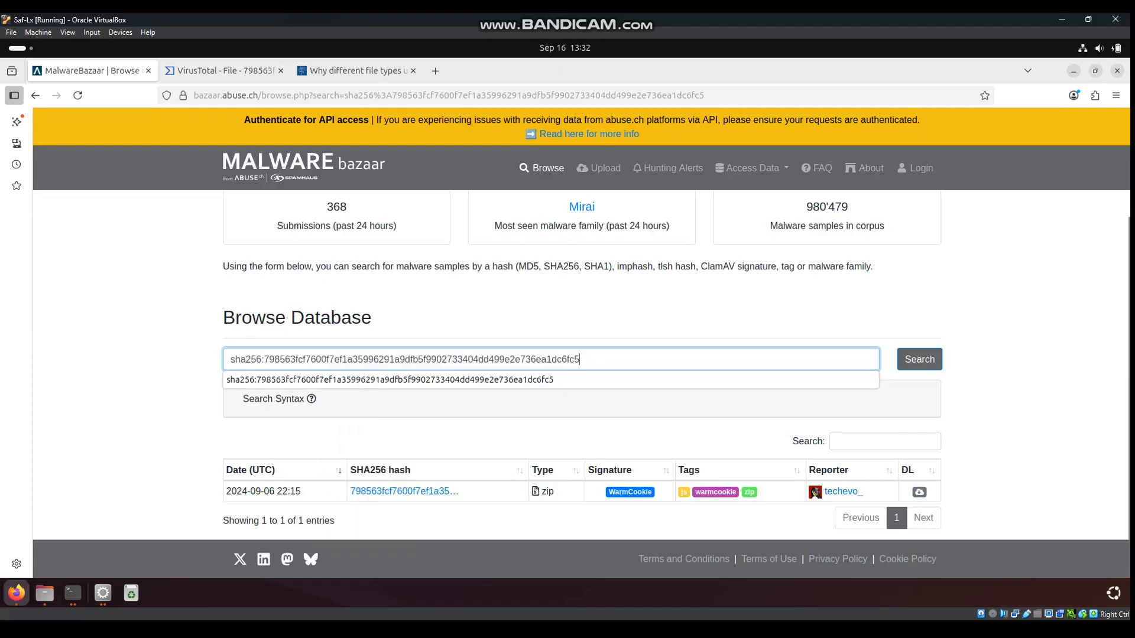
left_click(919, 360)
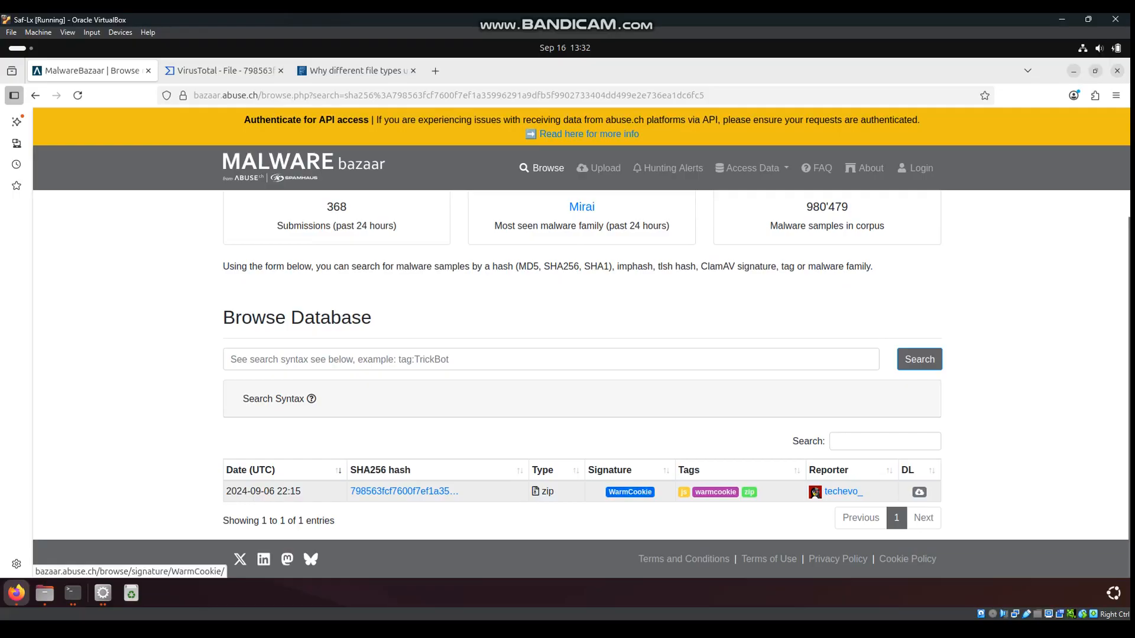
Open the WarmCookie signature page listing 22 malware samples
left_click(630, 492)
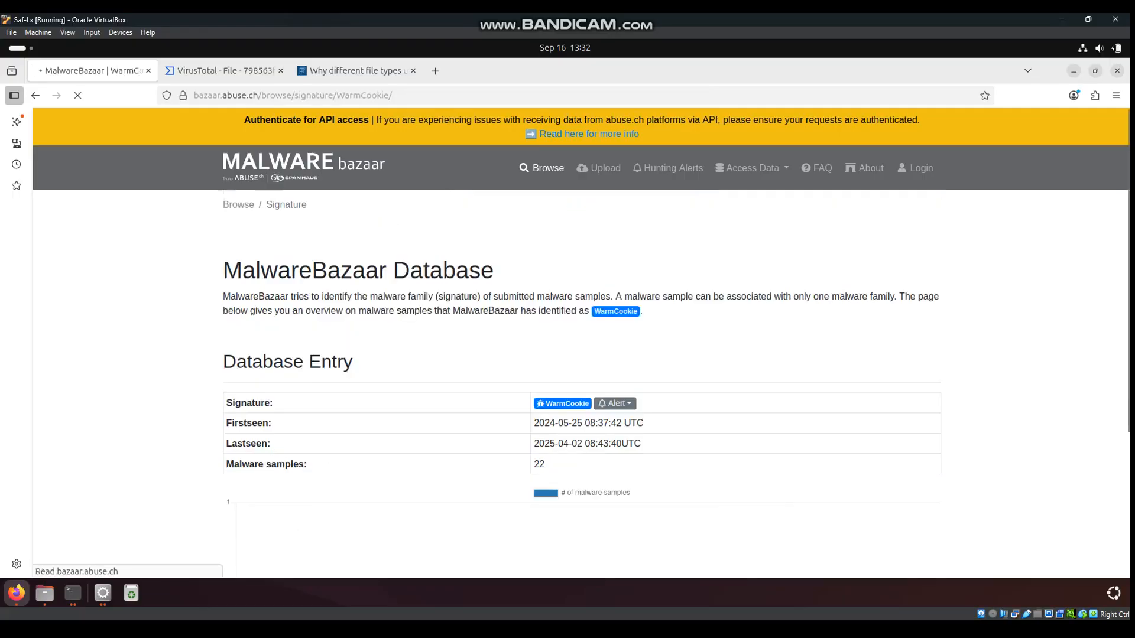
scroll(591, 411, "down", 10)
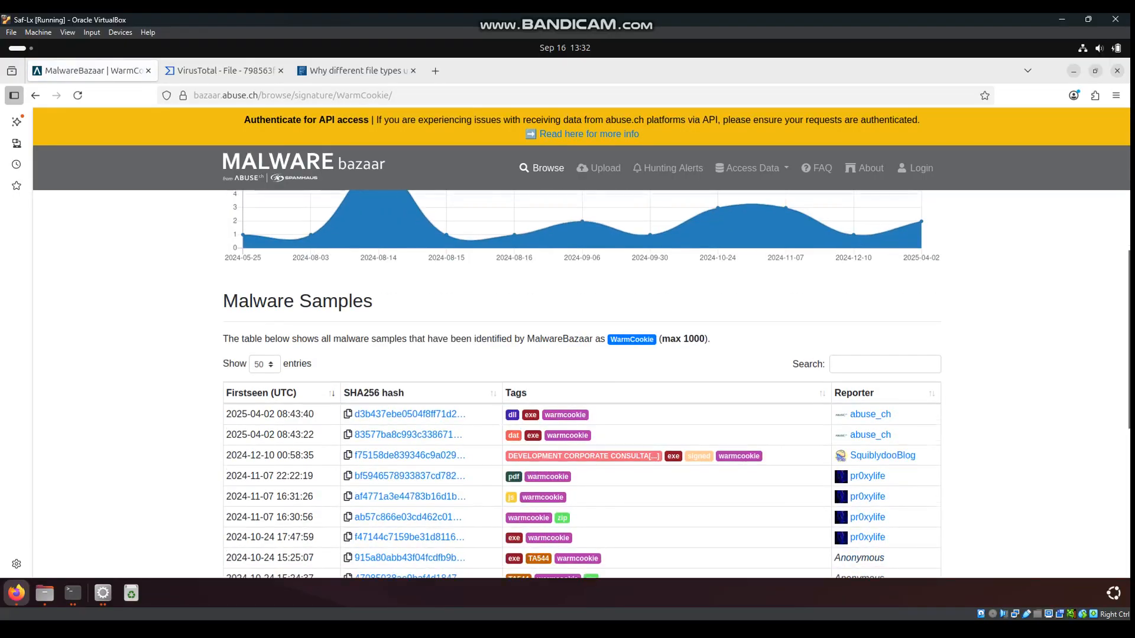
scroll(591, 411, "up", 10)
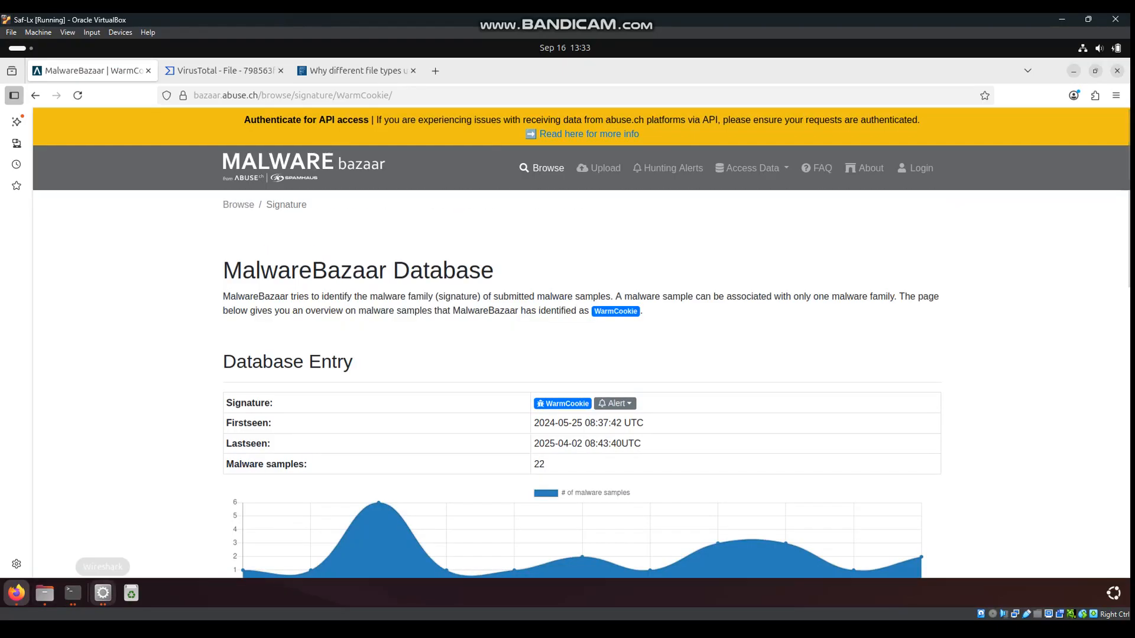
Select the 159 kB text/html object 0f60a3e7baecf2748b1c8183ed37d1e4 from 72.5.43.29
left_click(103, 593)
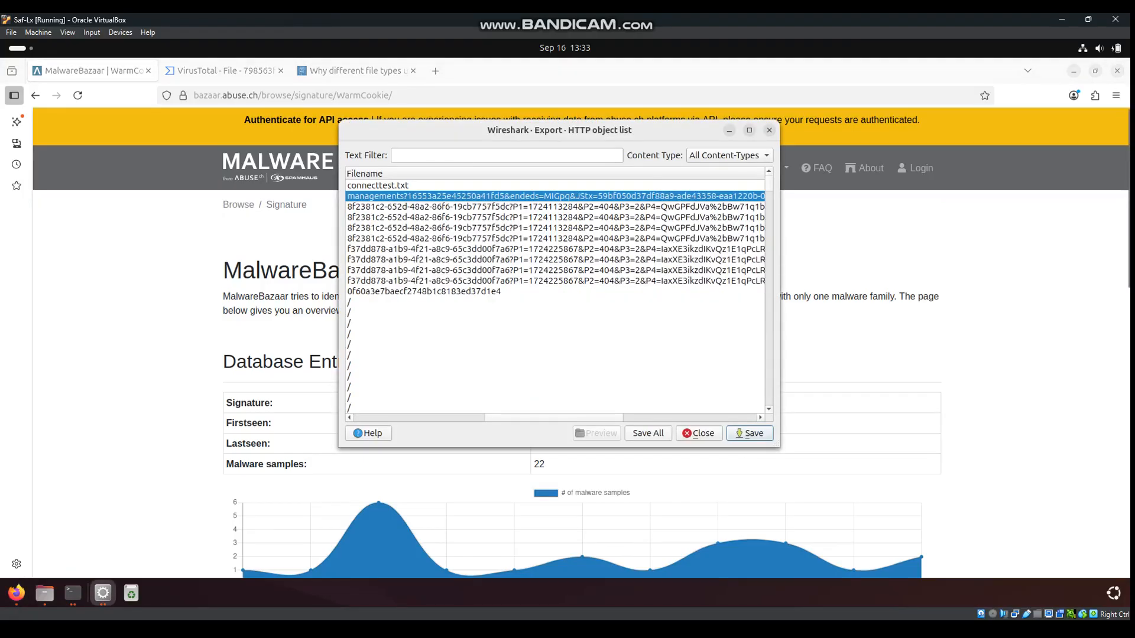
scroll(555, 296, "left", 5)
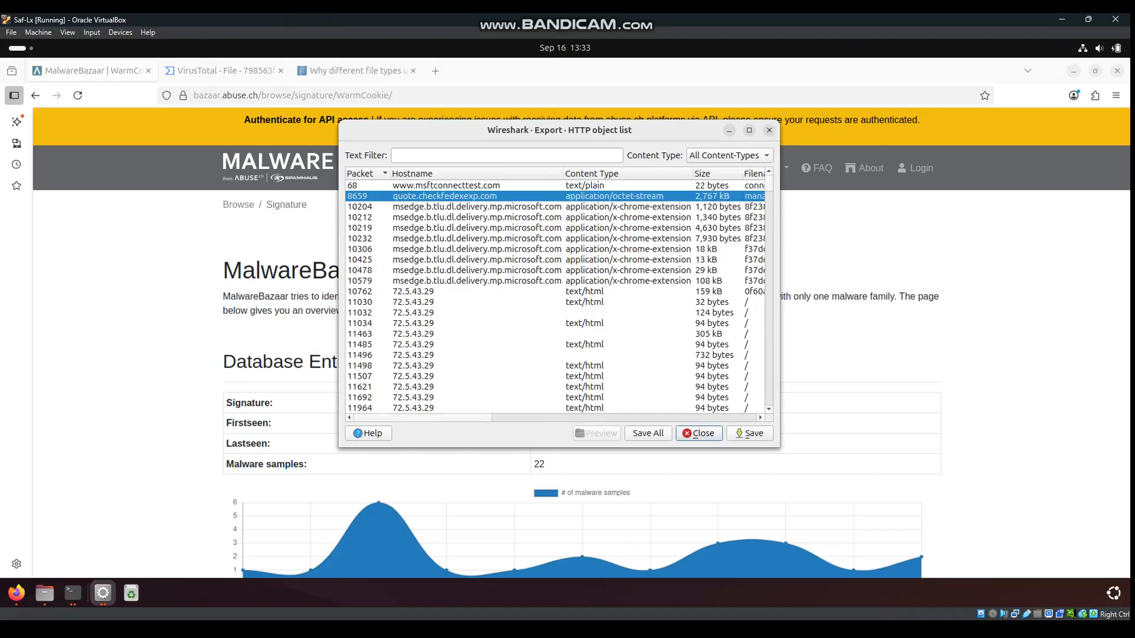
left_click(473, 291)
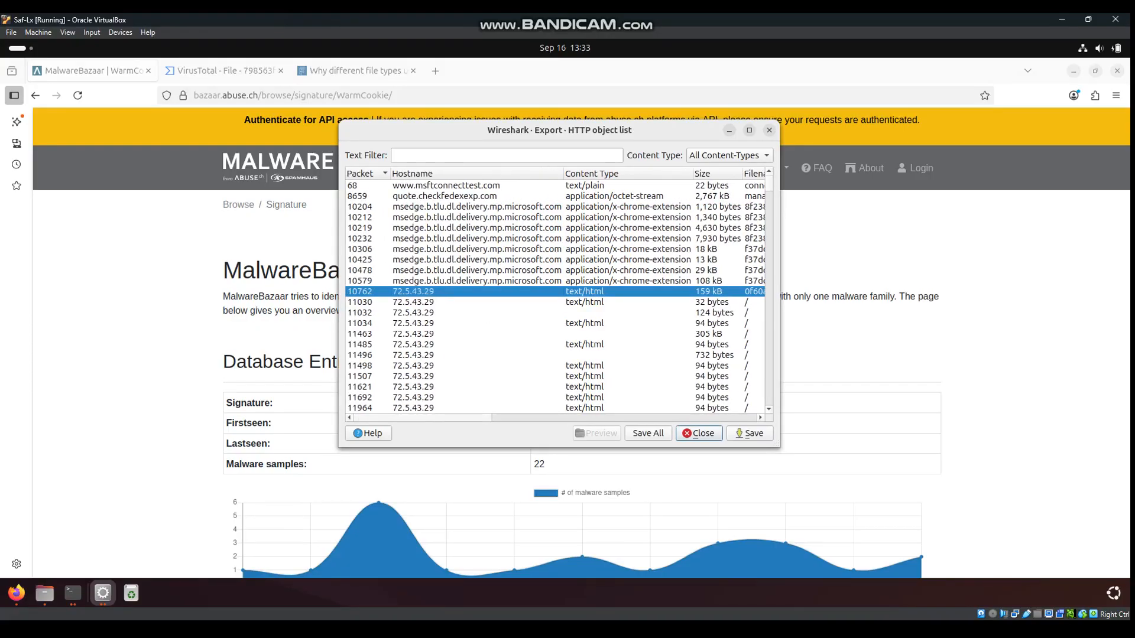
scroll(555, 296, "right", 10)
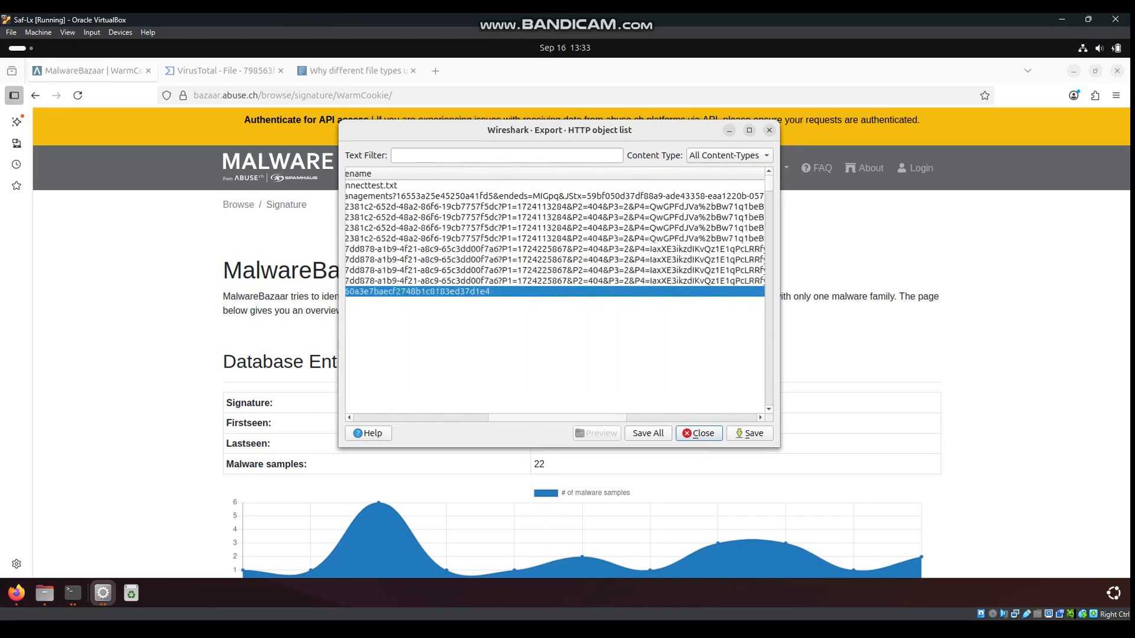
scroll(556, 295, "left", 10)
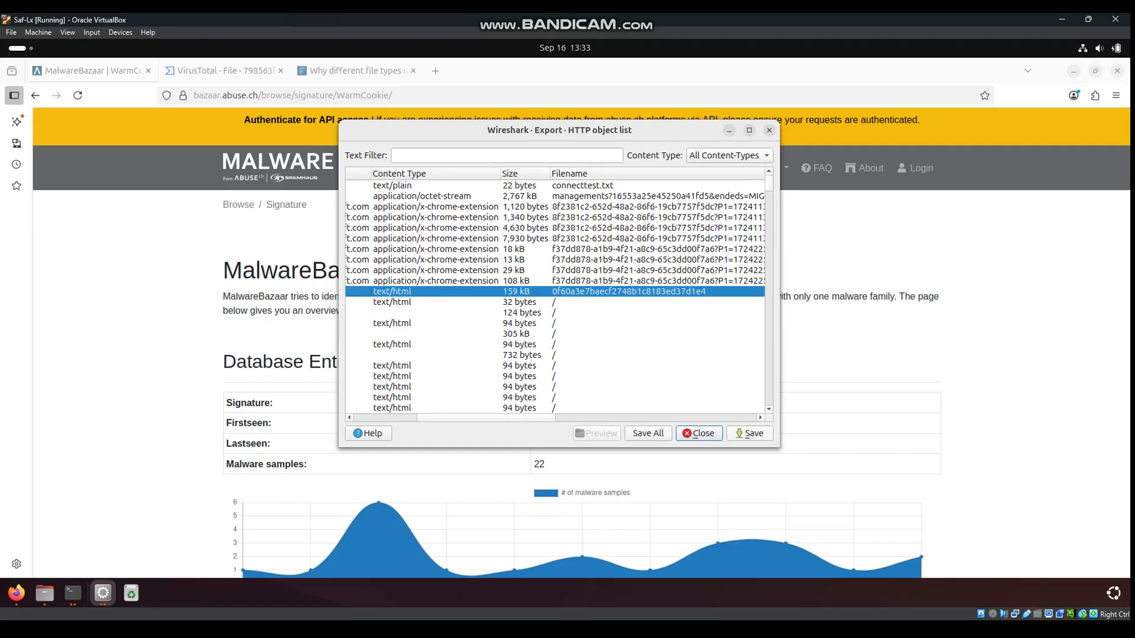
scroll(555, 296, "right", 5)
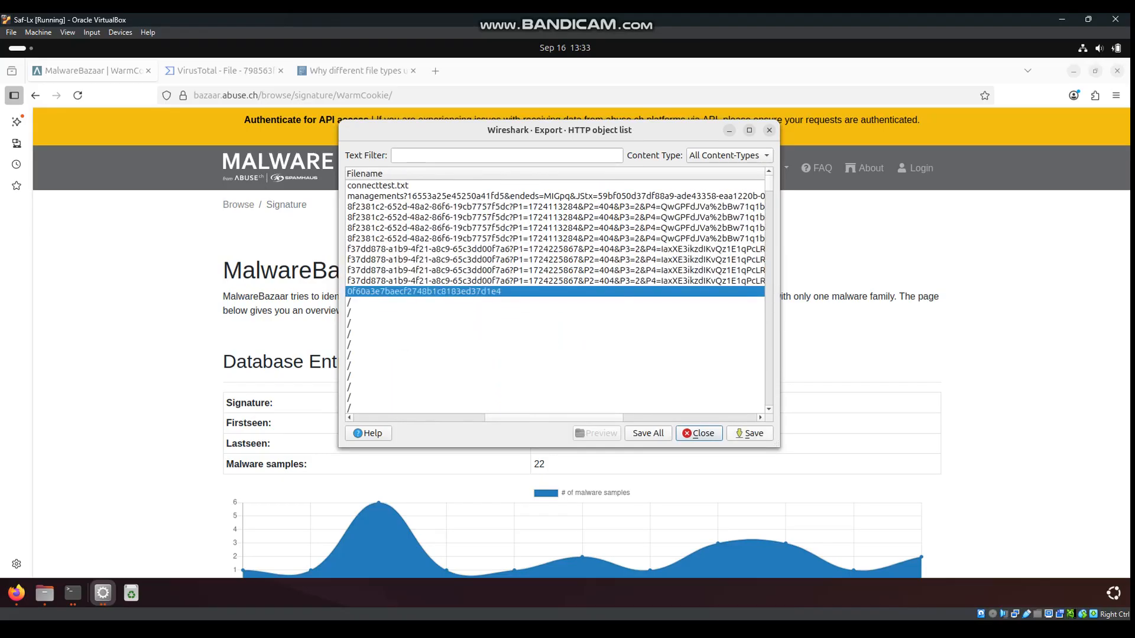
scroll(555, 295, "left", 5)
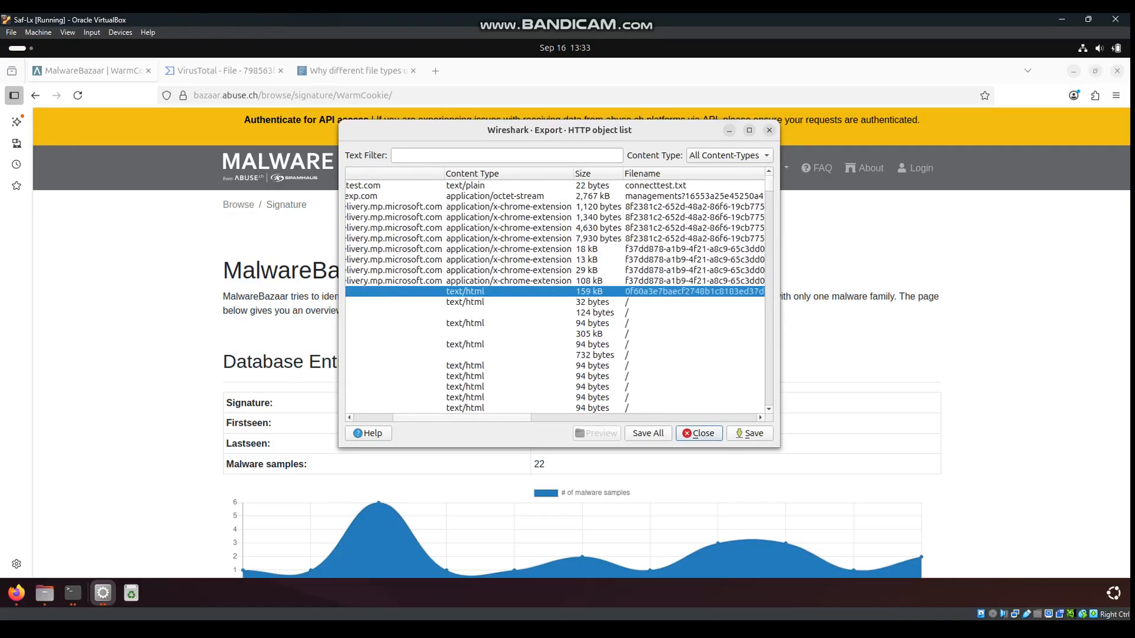
scroll(555, 296, "right", 5)
Save the object into Desktop/Traffic analysis
left_click(749, 434)
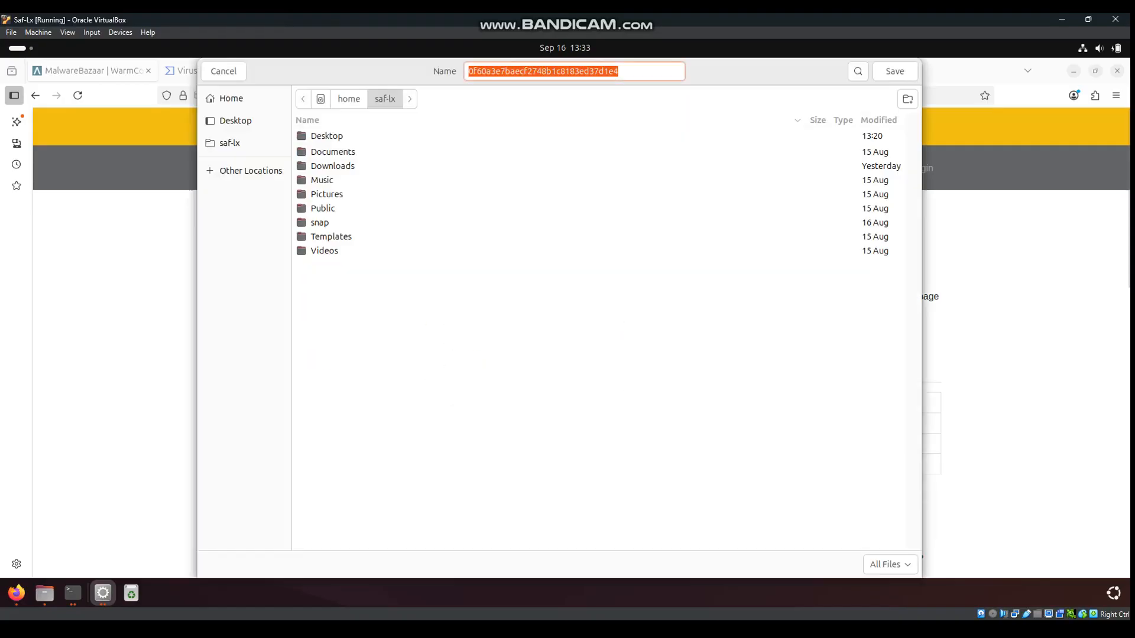
double_click(327, 136)
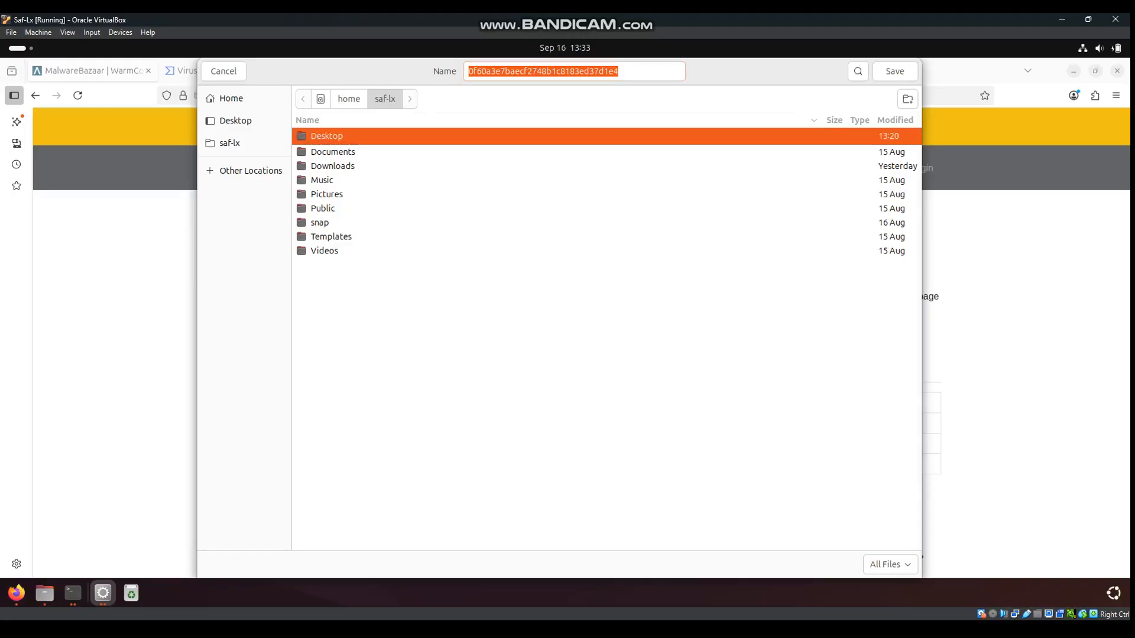
double_click(339, 210)
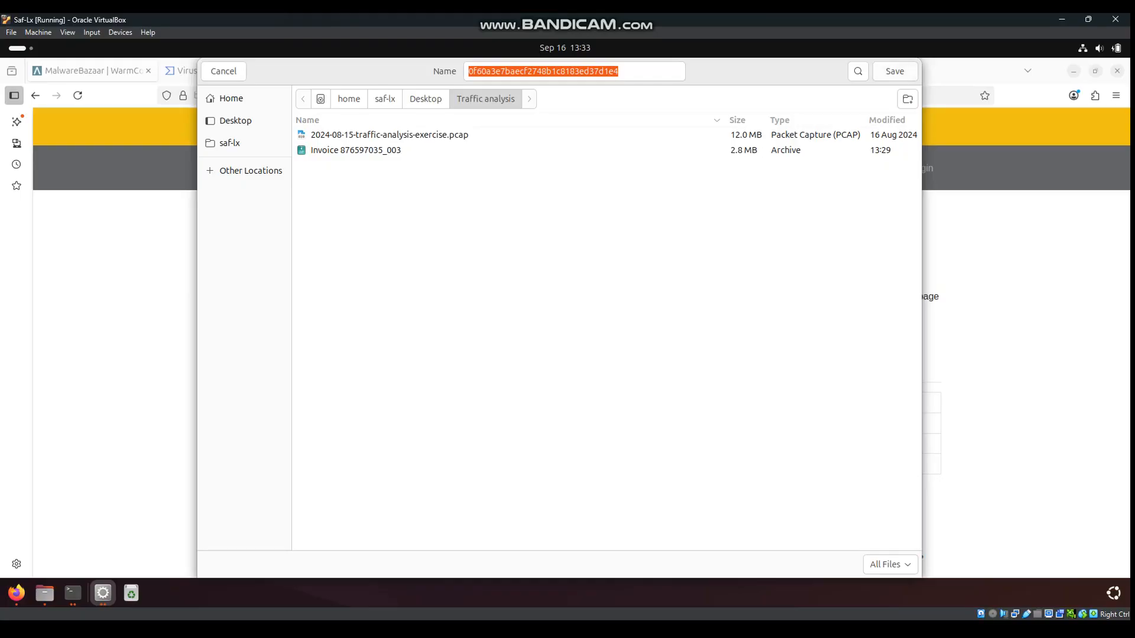
key("Return")
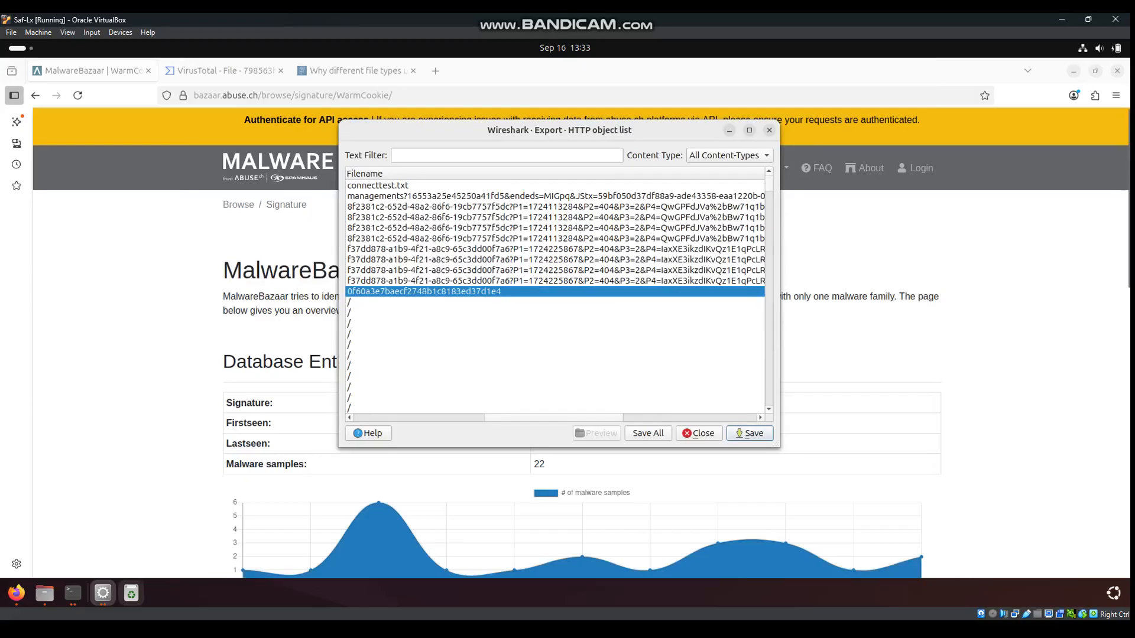
List the folder with ls to find the saved 0f60a3e7… file
left_click(73, 593)
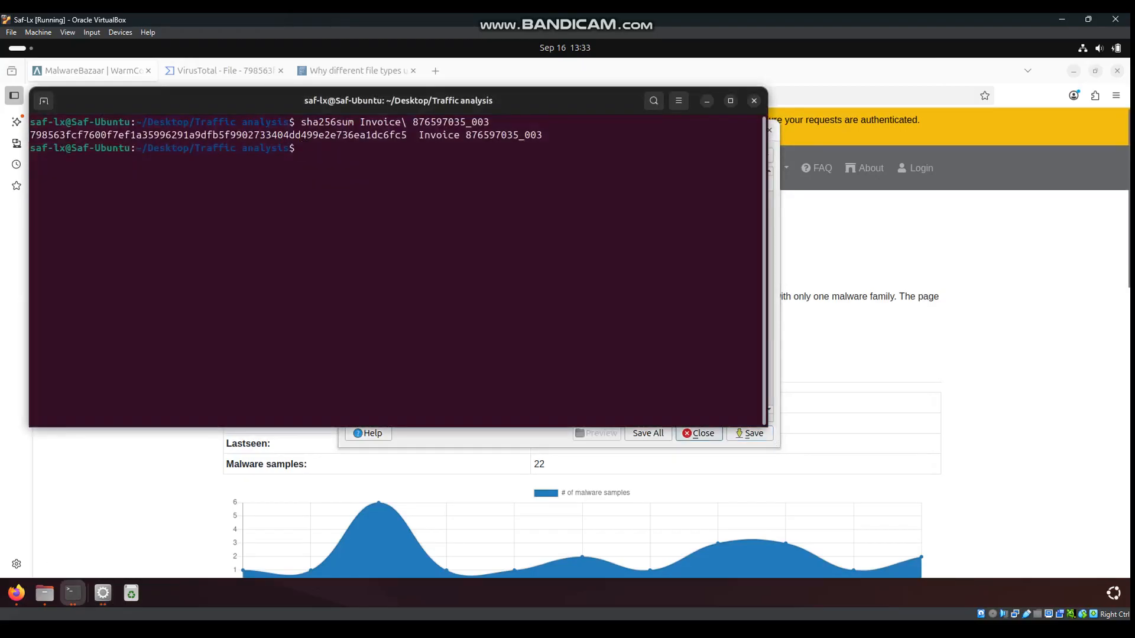
type("l")
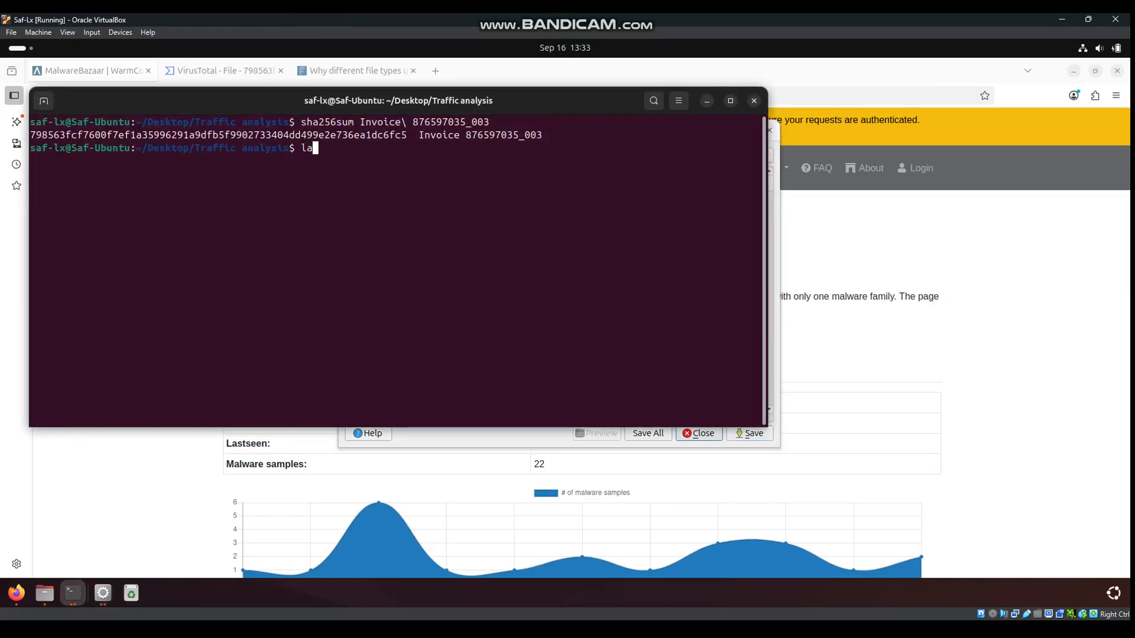
type("s")
key("Return")
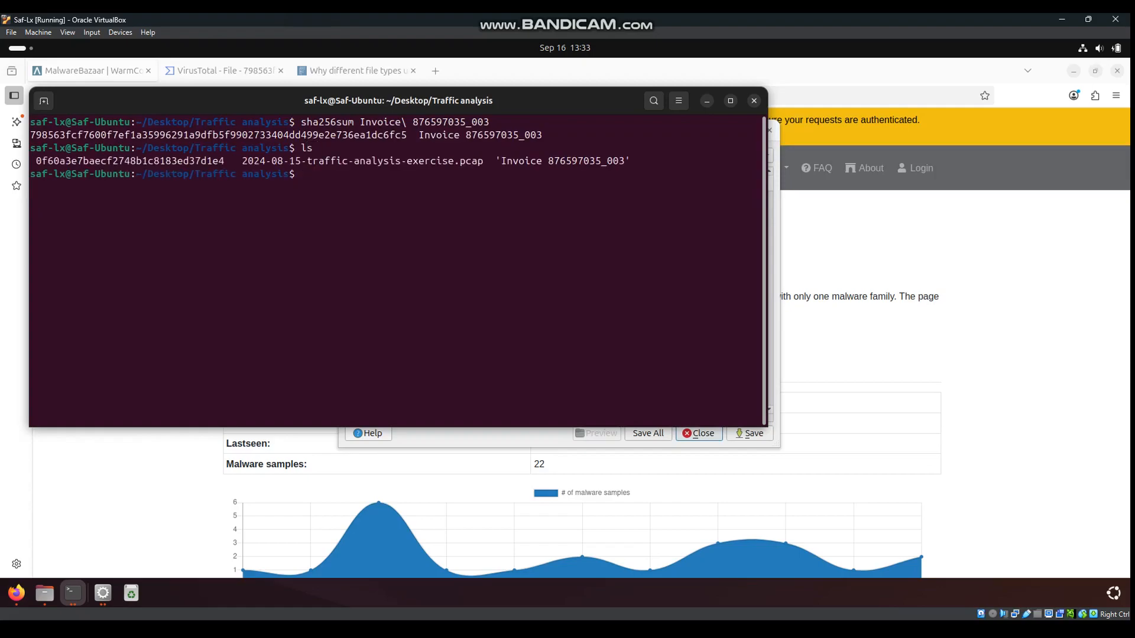
left_click_drag(229, 162, 37, 159)
left_click(39, 162)
type("sha256sum 0")
key("BackSpace")
type("0")
key("Tab")
key("Return")
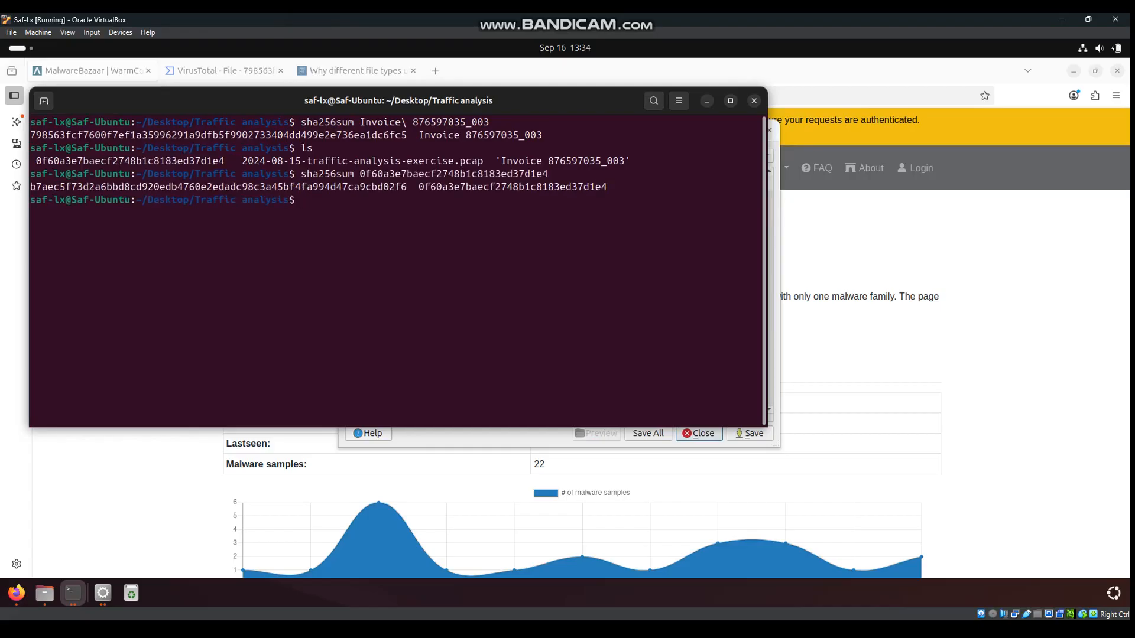
left_click_drag(407, 186, 30, 187)
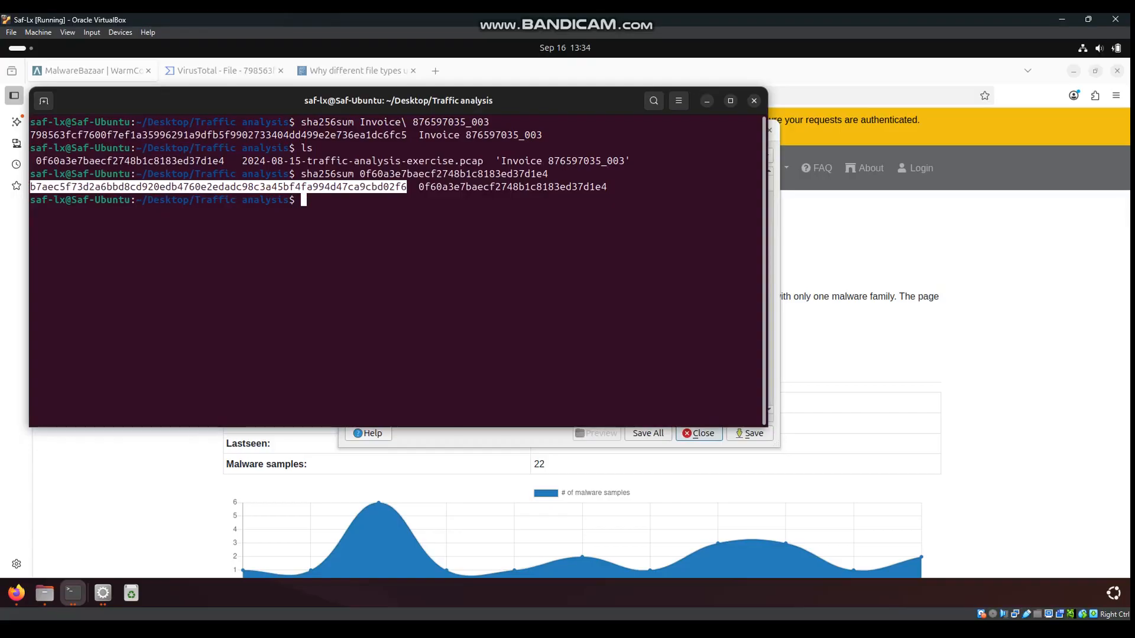
right_click(65, 190)
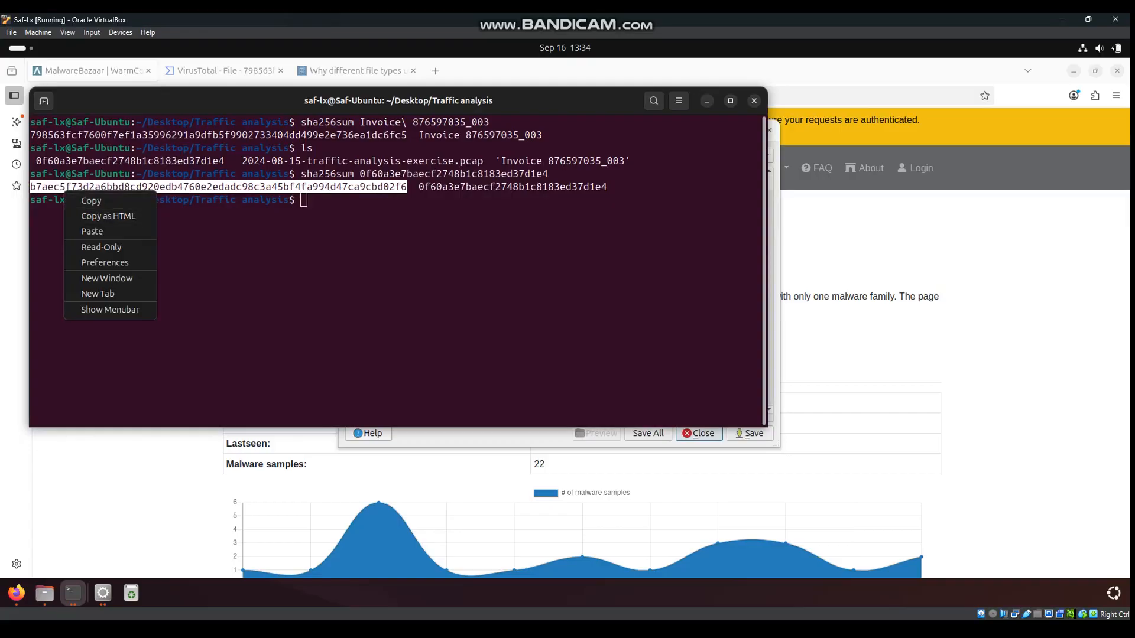
left_click(90, 201)
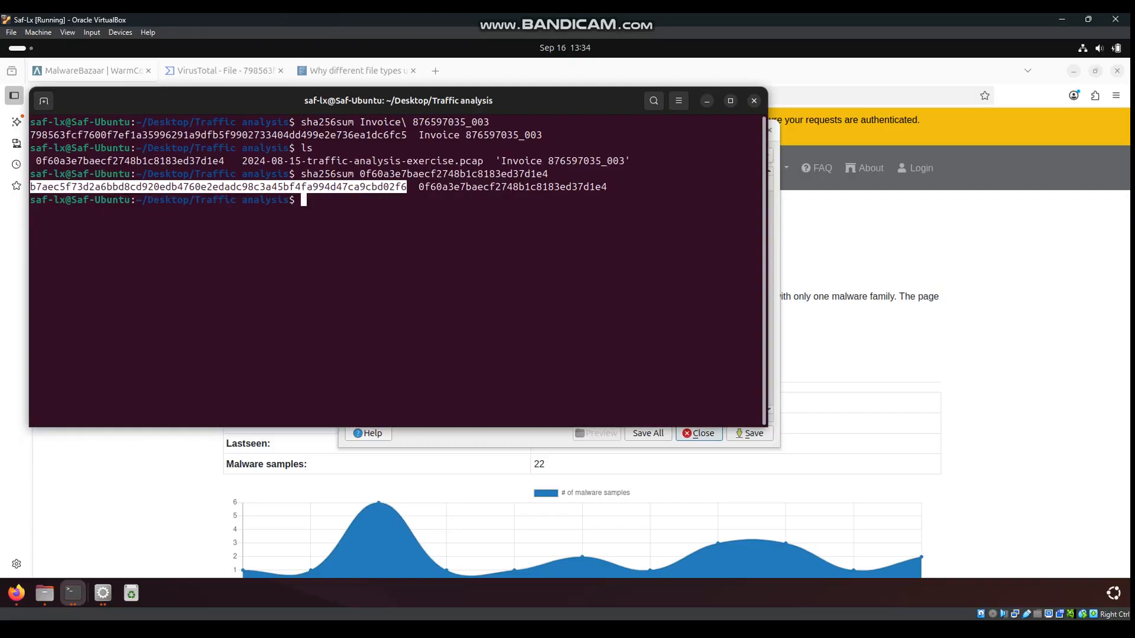
left_click_drag(355, 101, 394, 97)
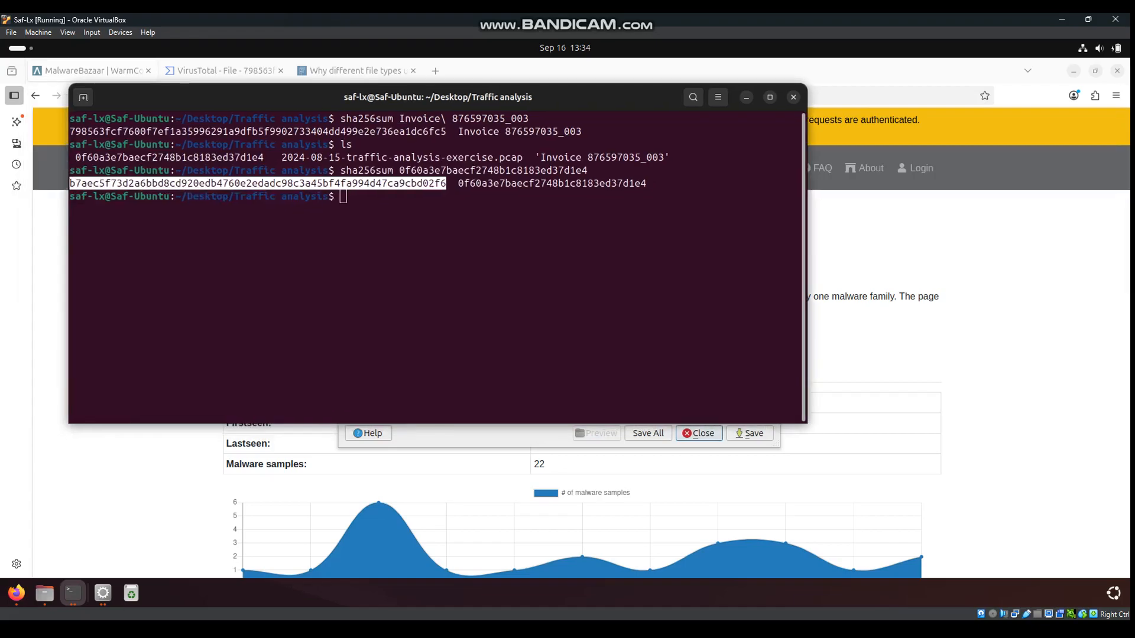
left_click(378, 254)
Run file on it, confirming a PE32+ x86-64 Windows DLL
type("file")
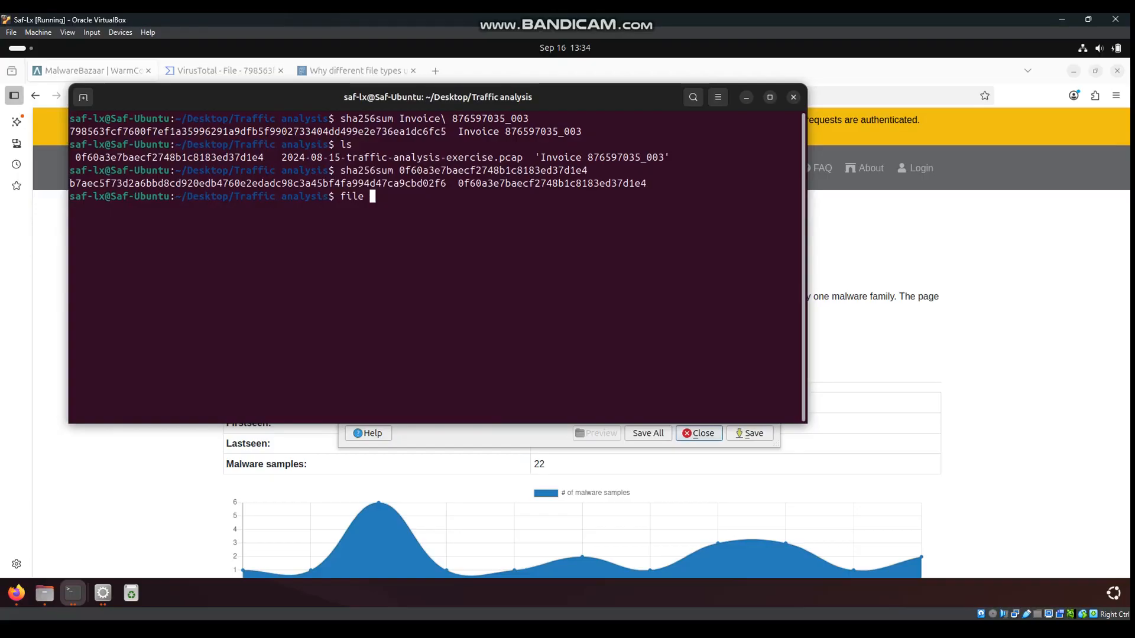
type("0")
key("Tab")
key("Return")
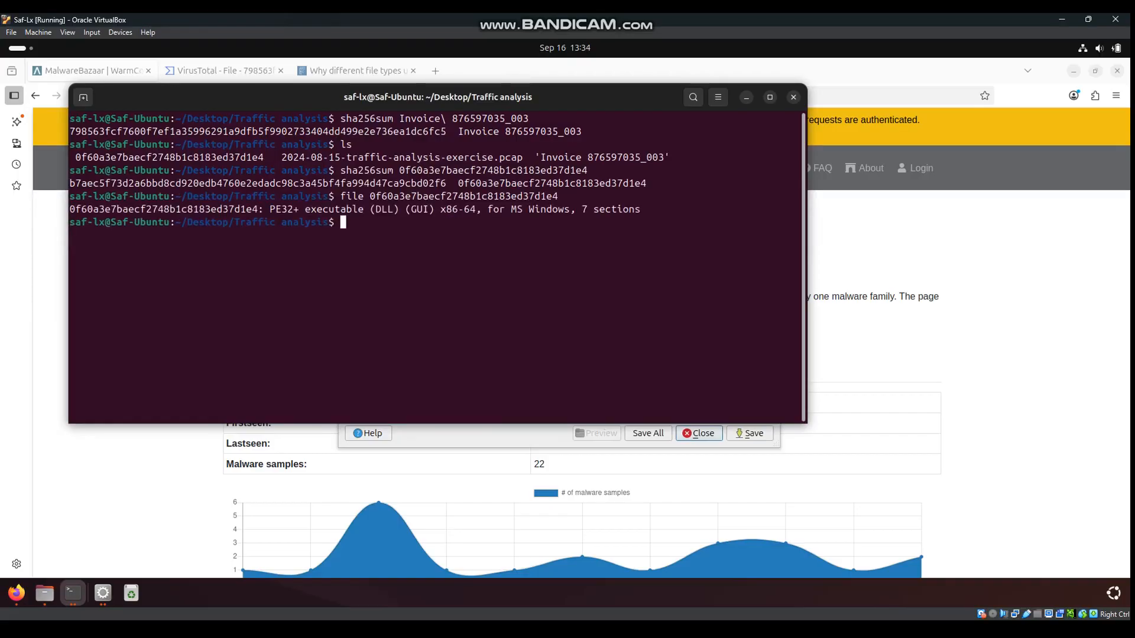
left_click_drag(70, 209, 657, 210)
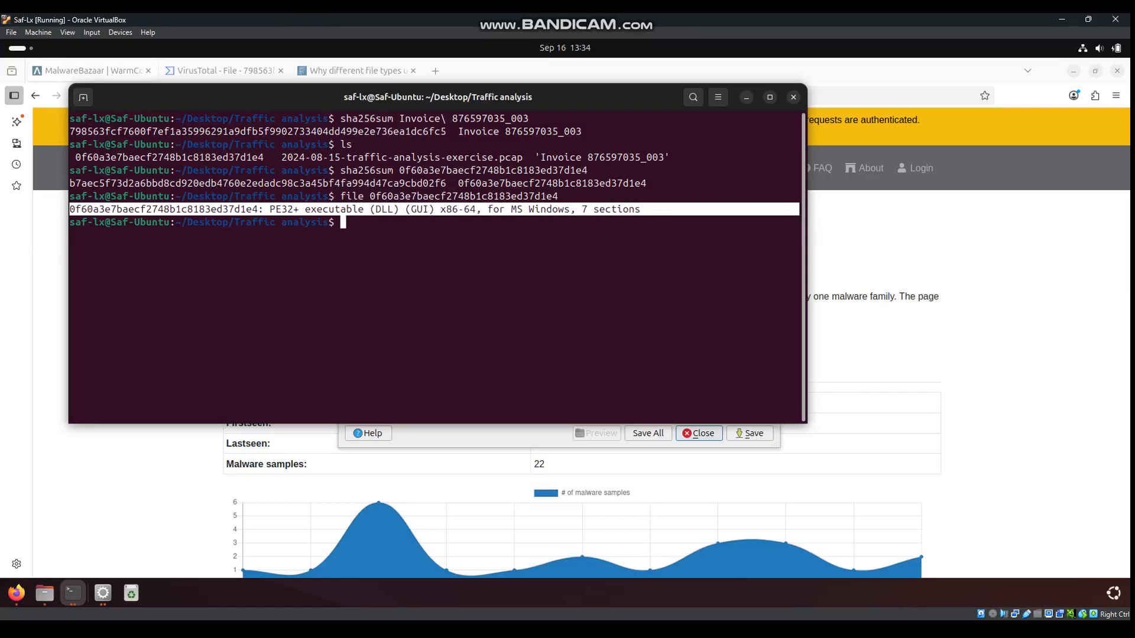
left_click(656, 212)
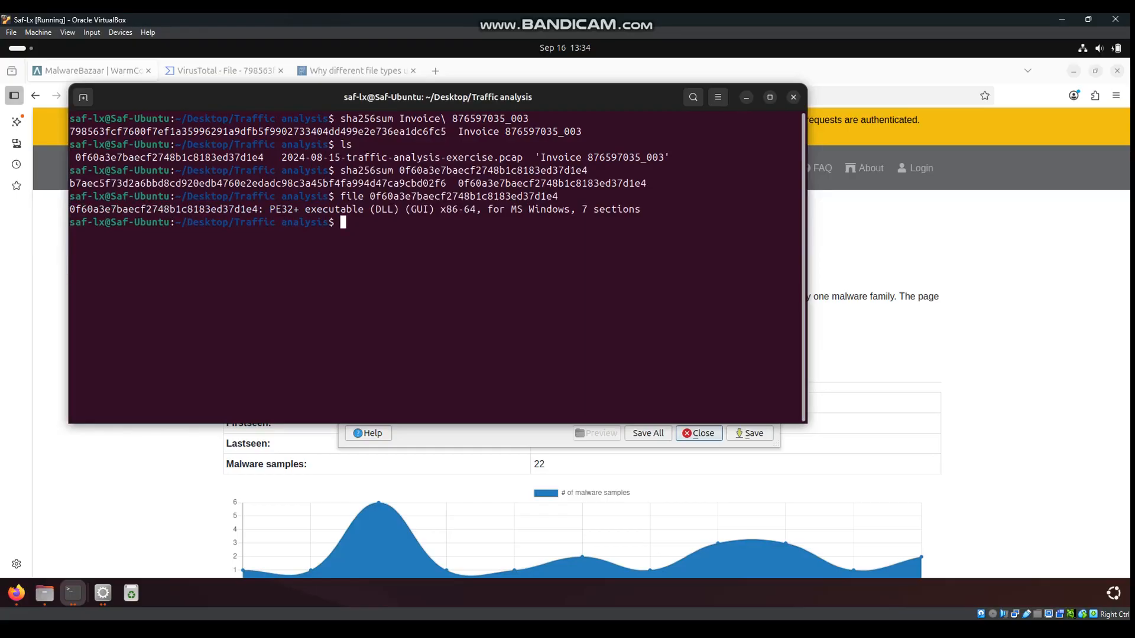
Copy the SHA-256 hash again and minimize the terminal
left_click_drag(70, 183, 447, 183)
key("ctrl+c")
right_click(446, 185)
left_click(473, 196)
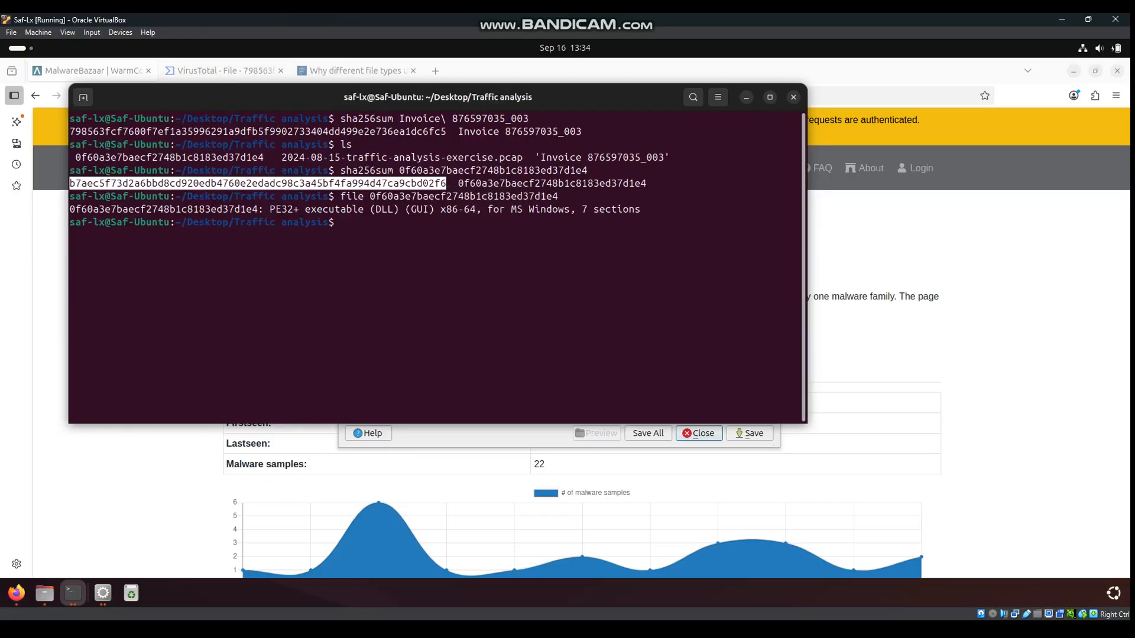
left_click(746, 97)
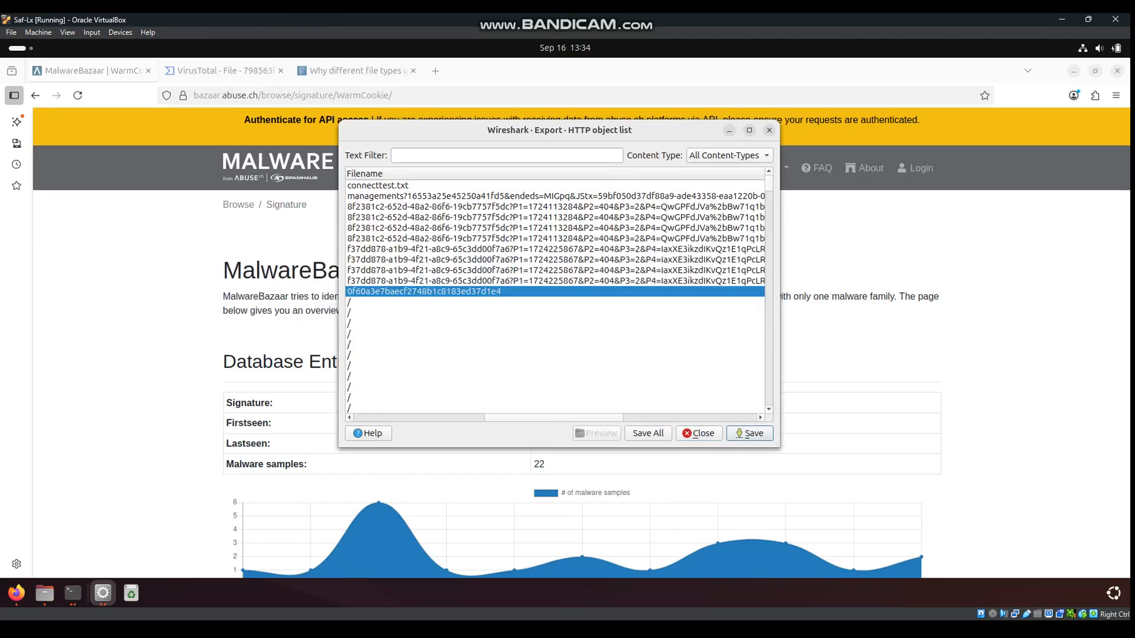
Replace the old VirusTotal search with the DLL's SHA-256 hash and run the lookup
left_click(770, 130)
left_click(225, 71)
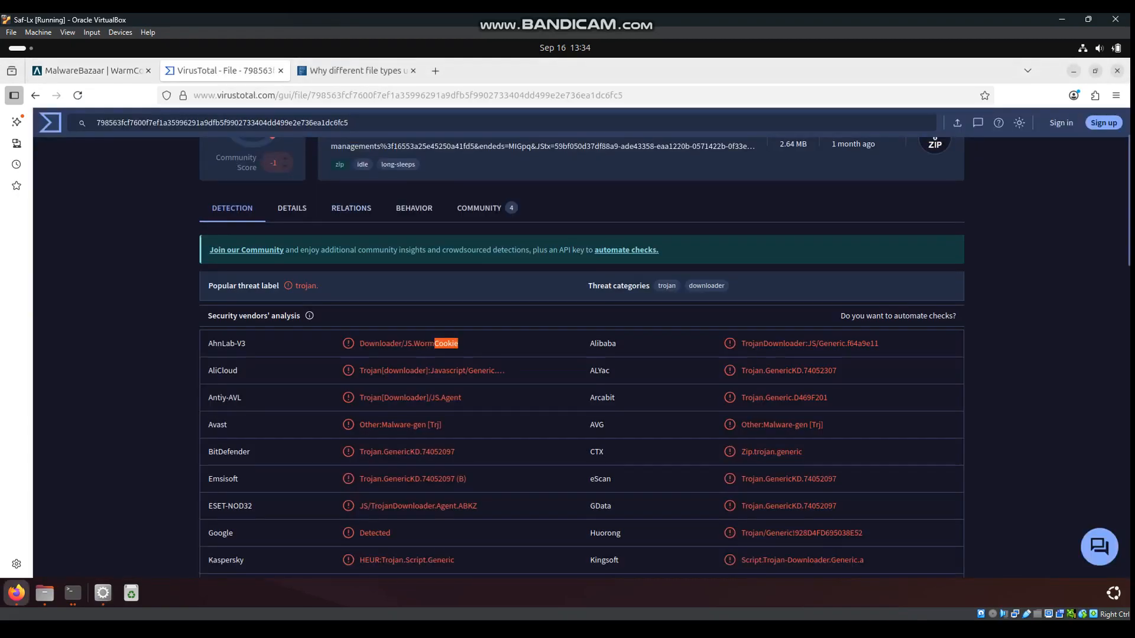
scroll(582, 357, "up", 1)
scroll(582, 357, "up", 2)
left_click_drag(350, 123, 96, 122)
right_click(112, 125)
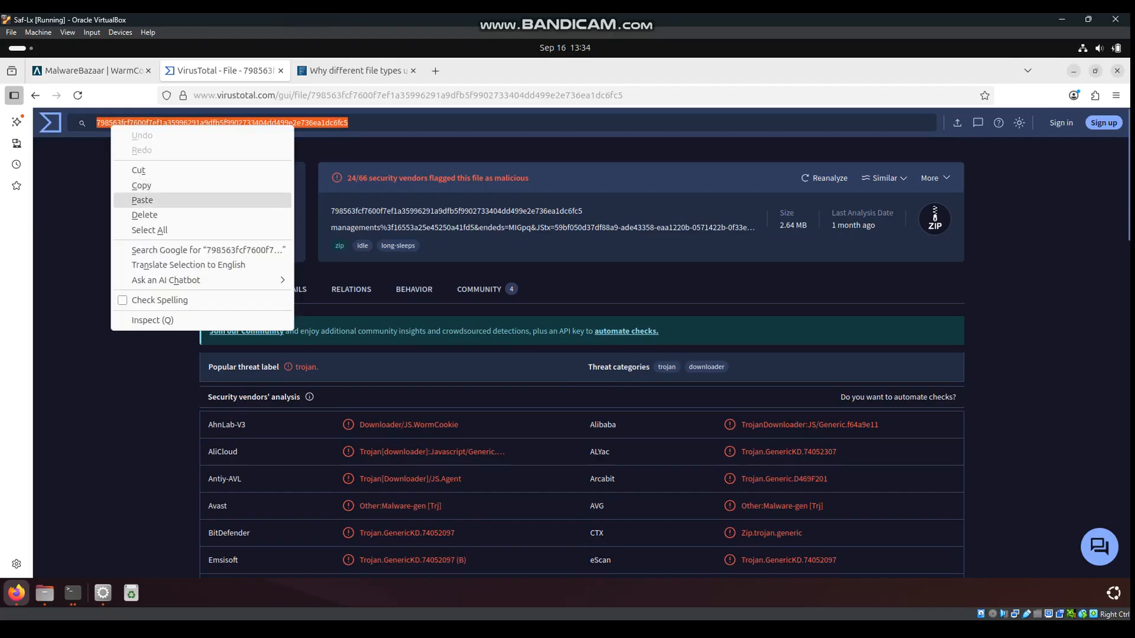
left_click(142, 199)
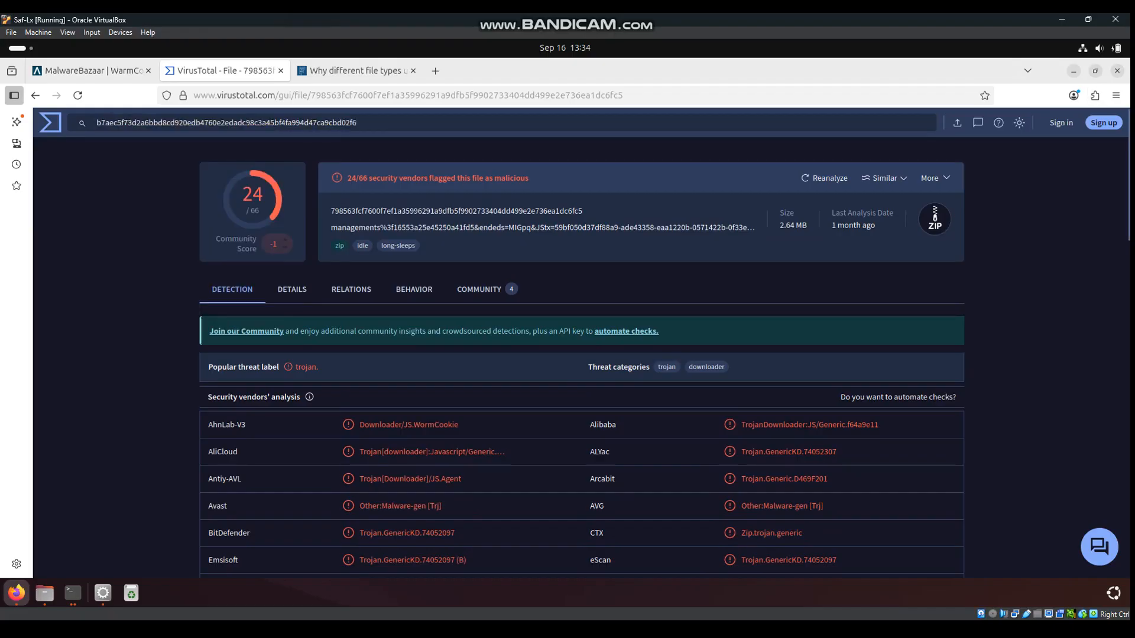
key("Return")
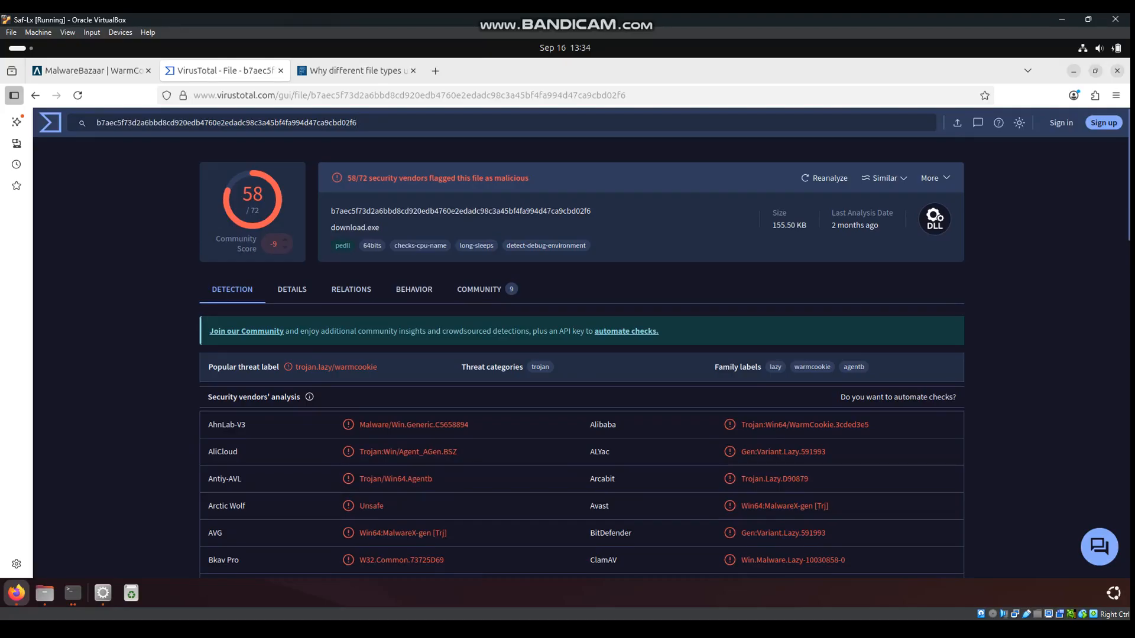
Mark the AhnLab-V3 trojan.lazy/warmcookie row in the 58/72 report, then go back to MalwareBazaar
left_click_drag(208, 424, 869, 425)
left_click(887, 424)
left_click(92, 71)
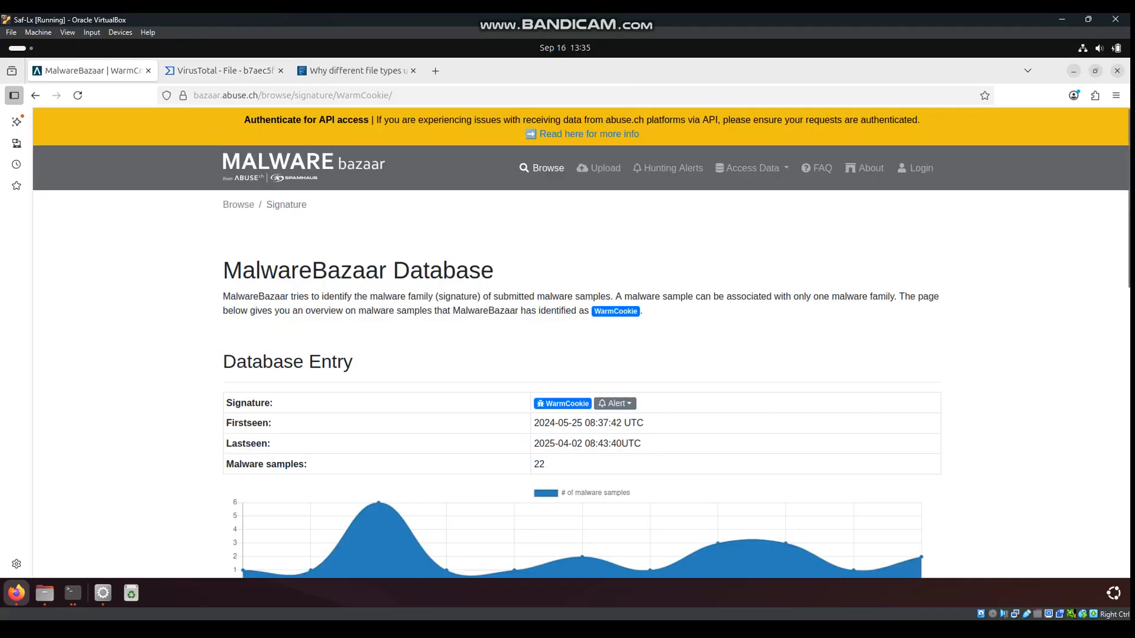
Search the MalwareBazaar database for 'sha256:' followed by the DLL's hash
left_click(303, 165)
left_click(304, 361)
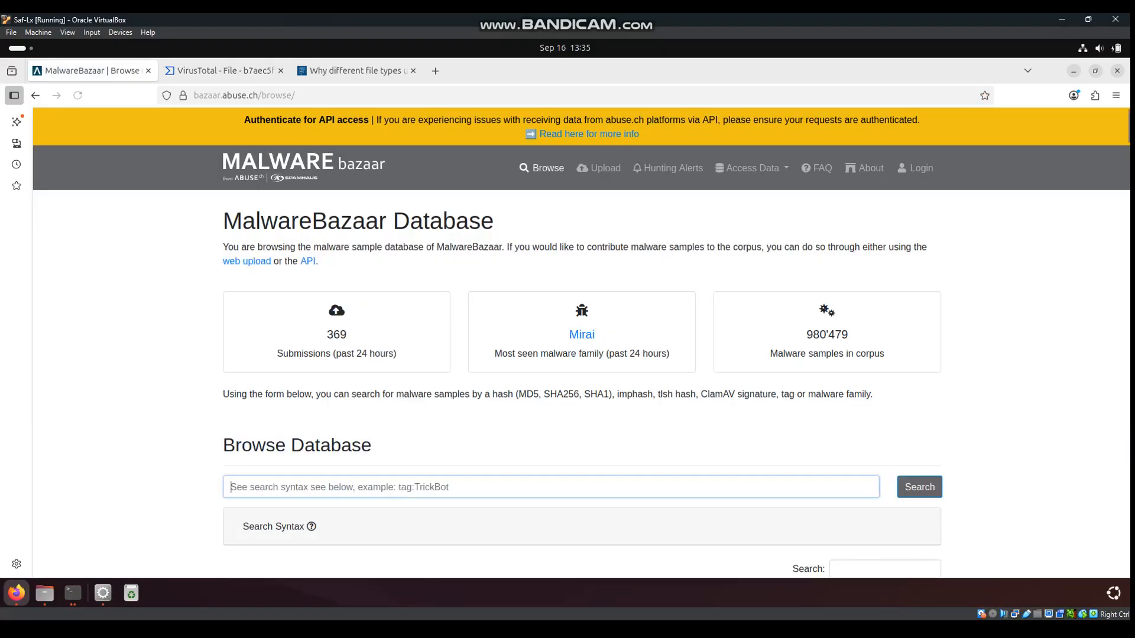
type("sha2")
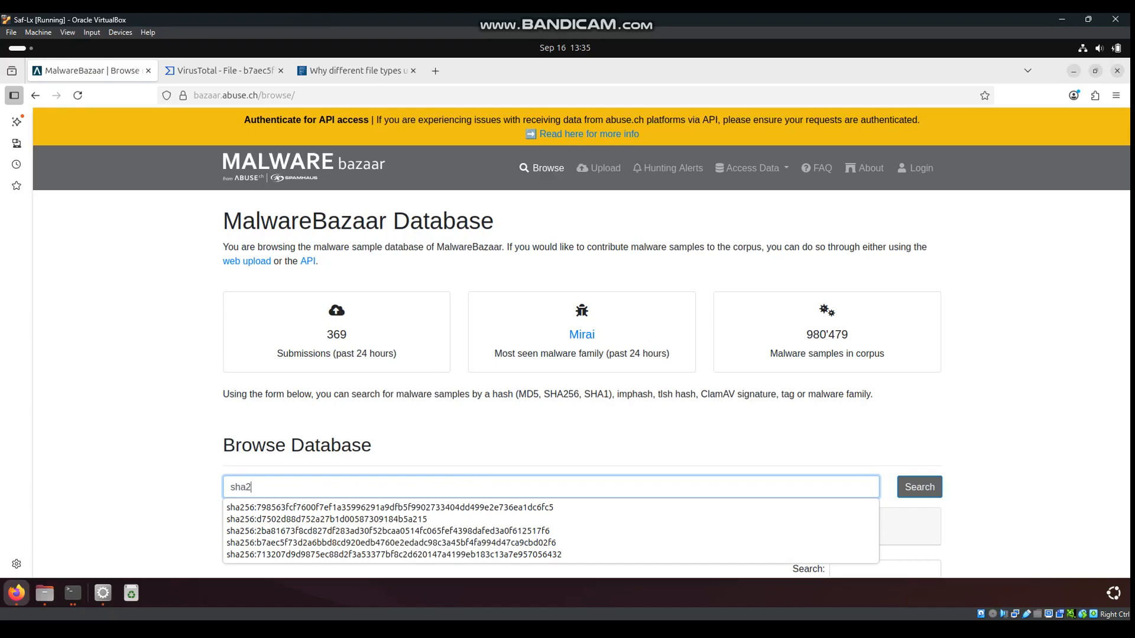
type("56:")
right_click(290, 488)
left_click(319, 389)
key("Return")
Open the WarmCookie signature page, scroll through its 22 samples, then switch to Files
scroll(581, 384, "down", 2)
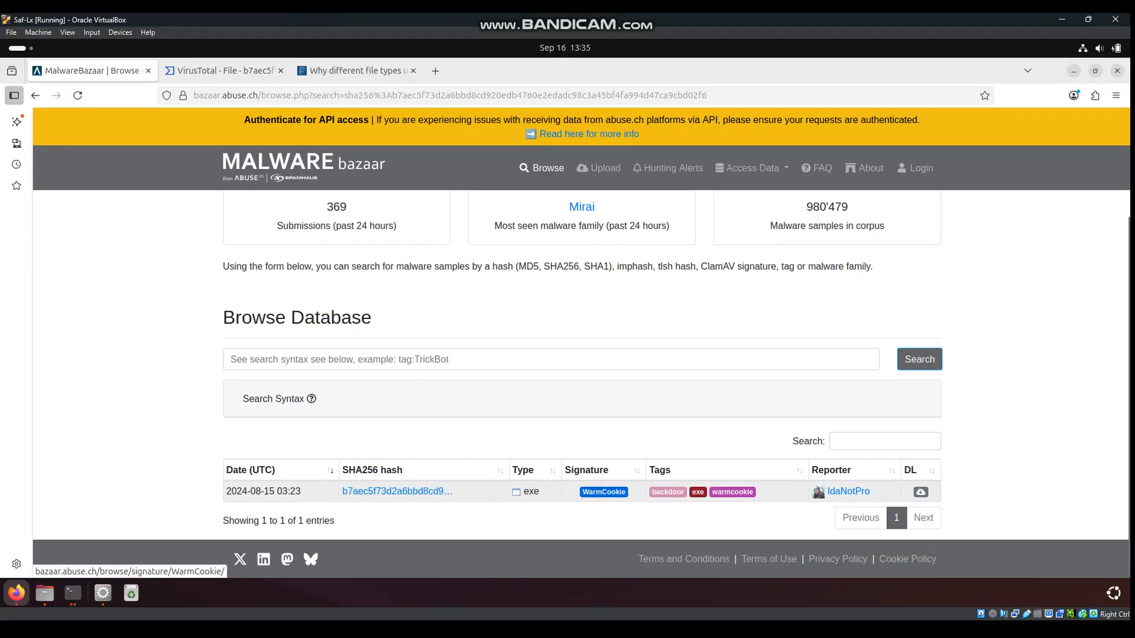
left_click(604, 492)
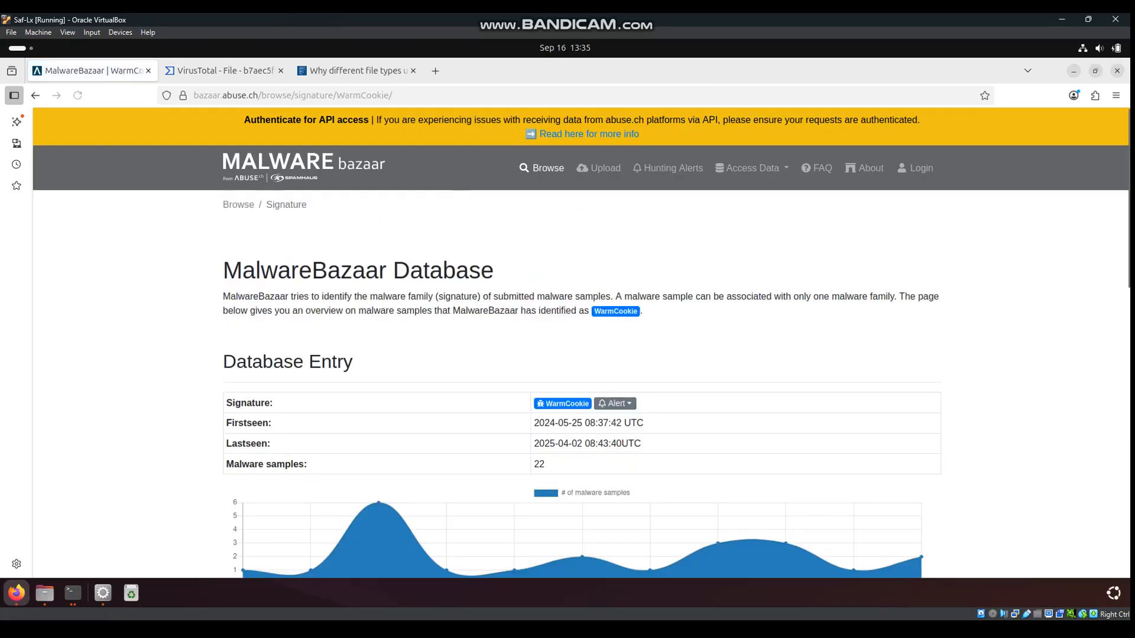
scroll(603, 492, "down", 5)
scroll(582, 384, "down", 3)
scroll(582, 384, "up", 5)
scroll(583, 384, "down", 8)
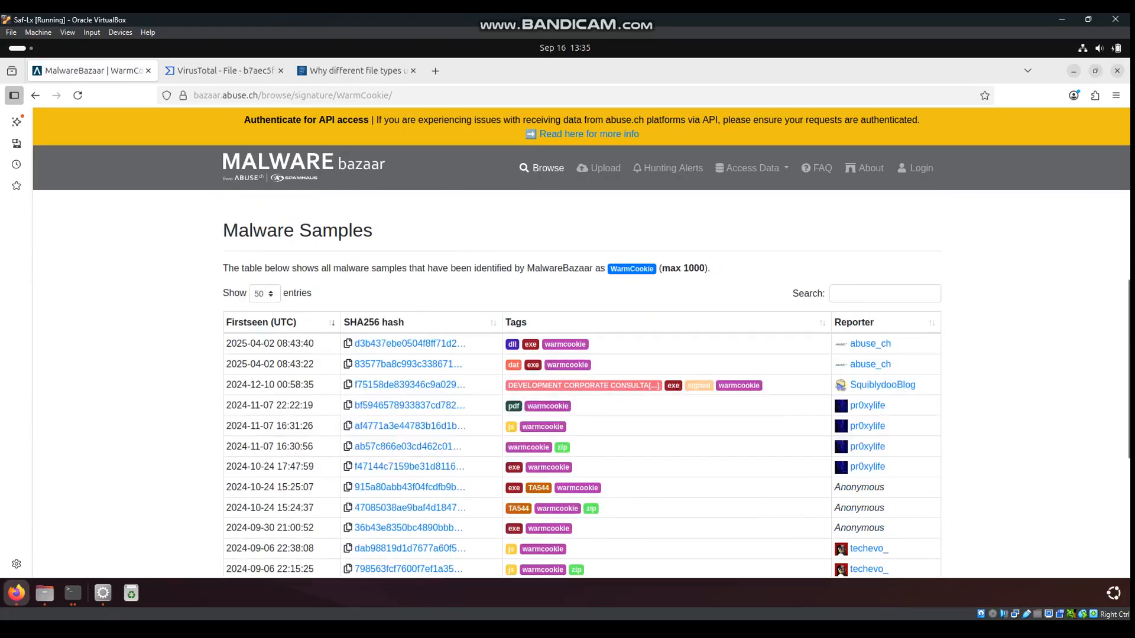
scroll(583, 384, "up", 10)
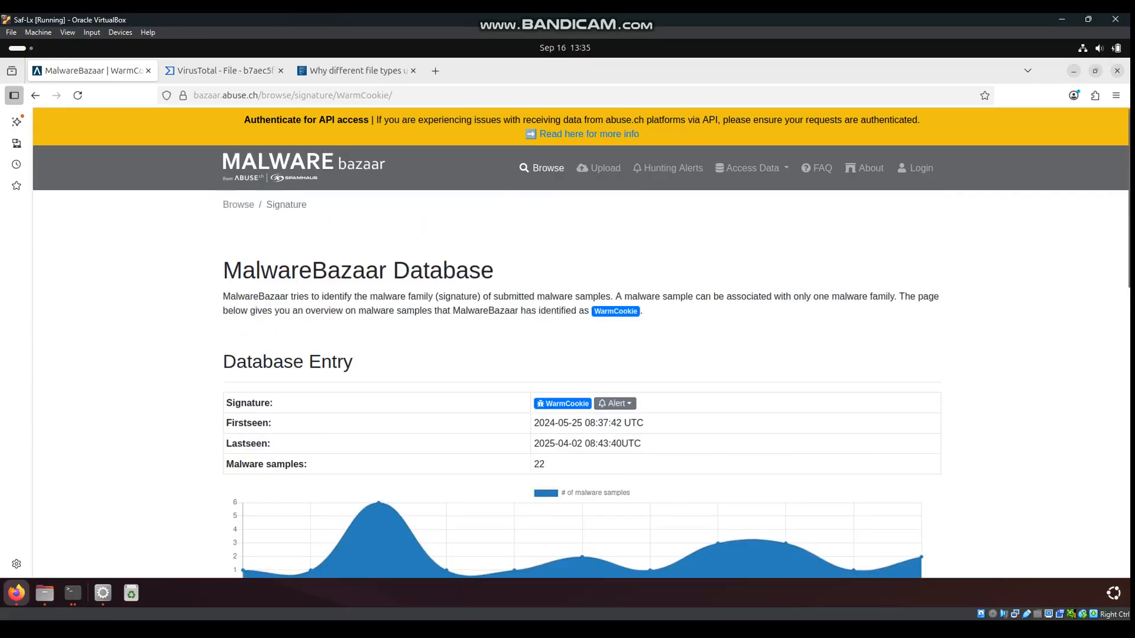
left_click(45, 593)
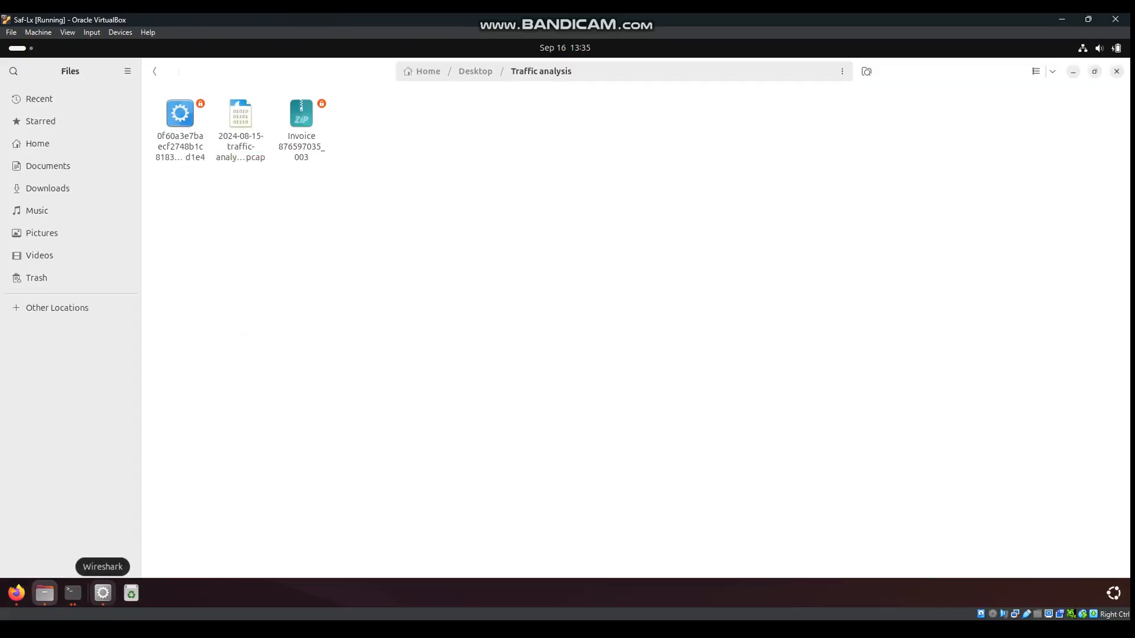
Replace the tcp.stream eq 112 filter with the GET-requests filter for 10.8.15.133
left_click(103, 593)
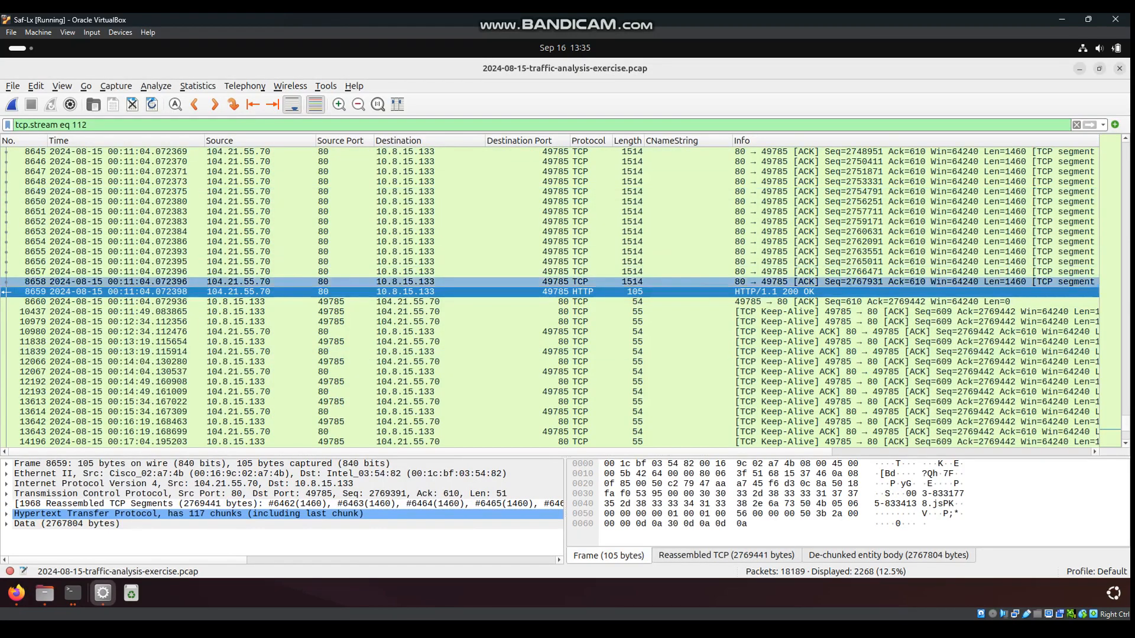
right_click(435, 292)
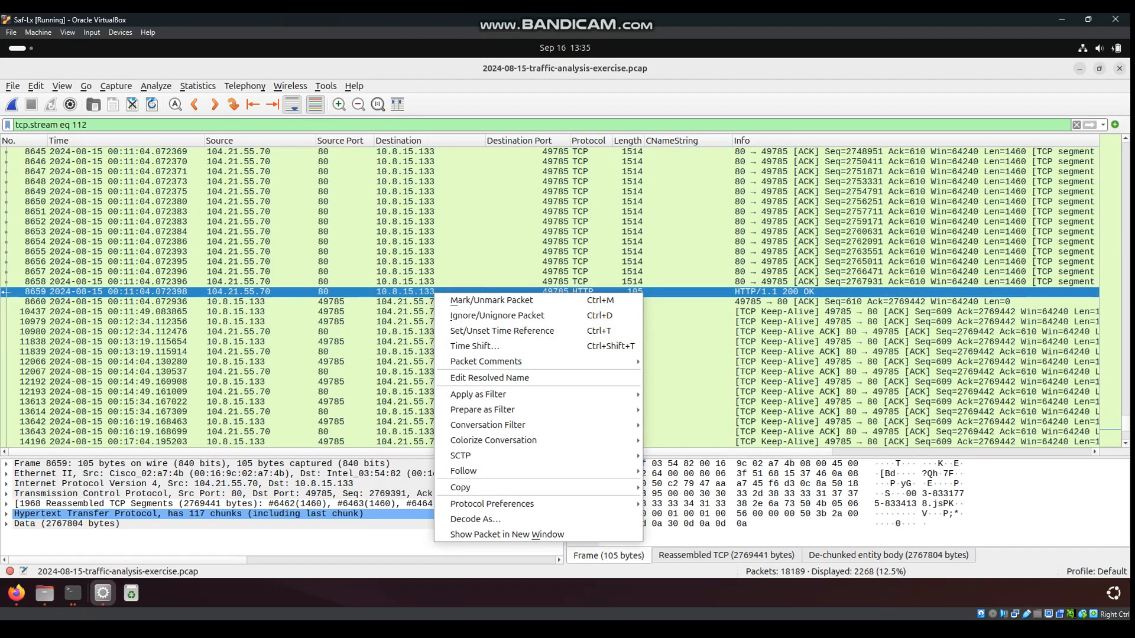
key("Escape")
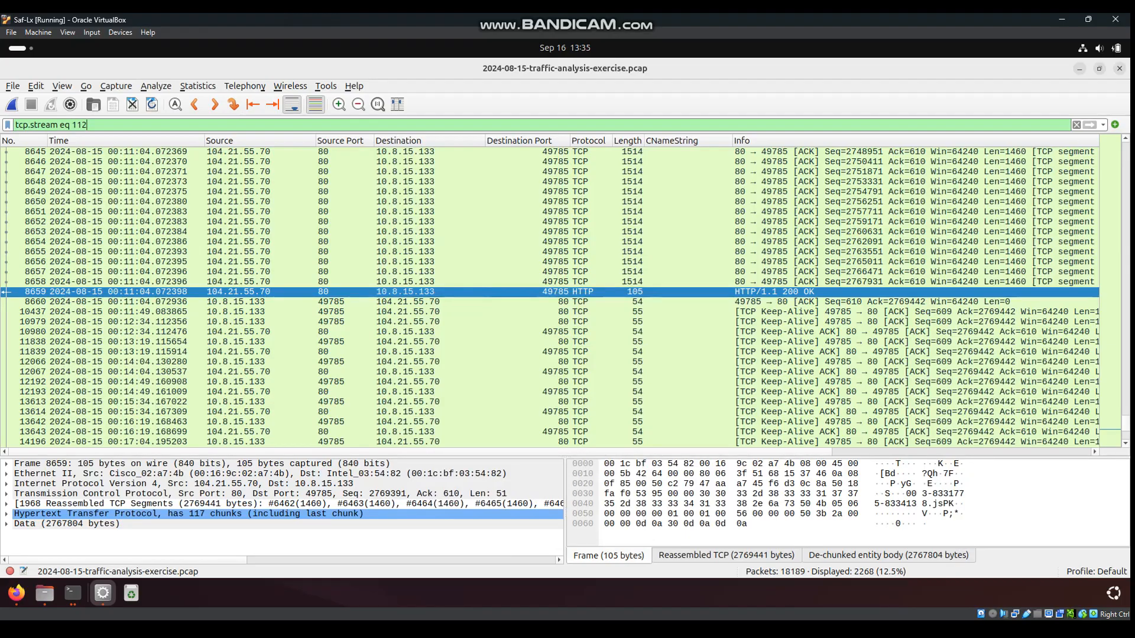
left_click_drag(88, 125, 14, 125)
key("BackSpace")
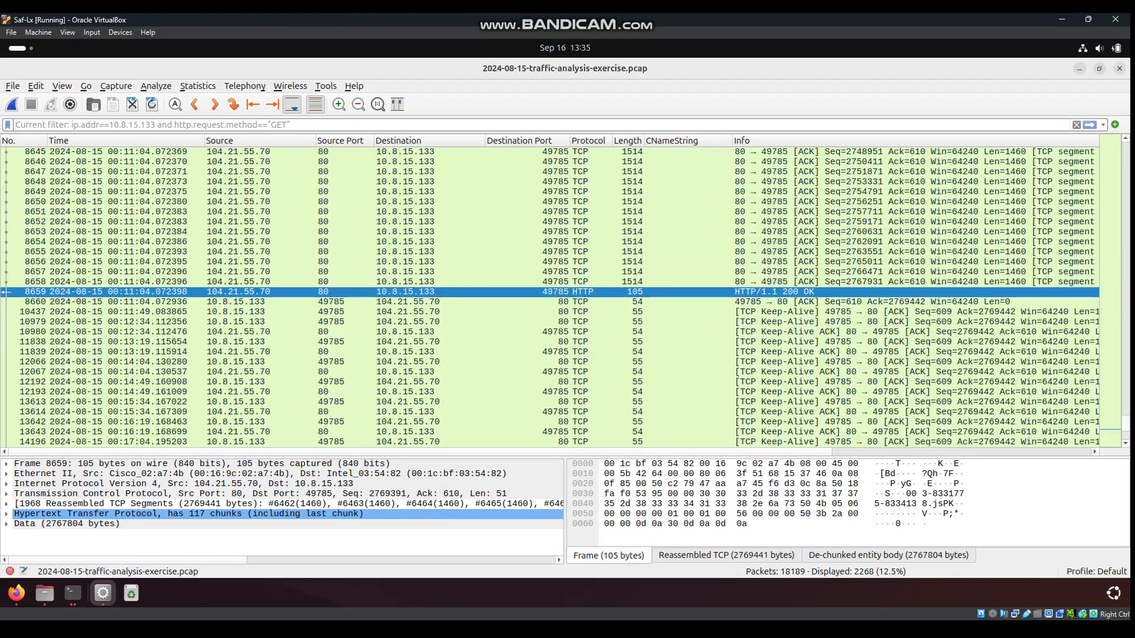
type("h")
key("BackSpace")
type("a")
key("BackSpace")
type("i")
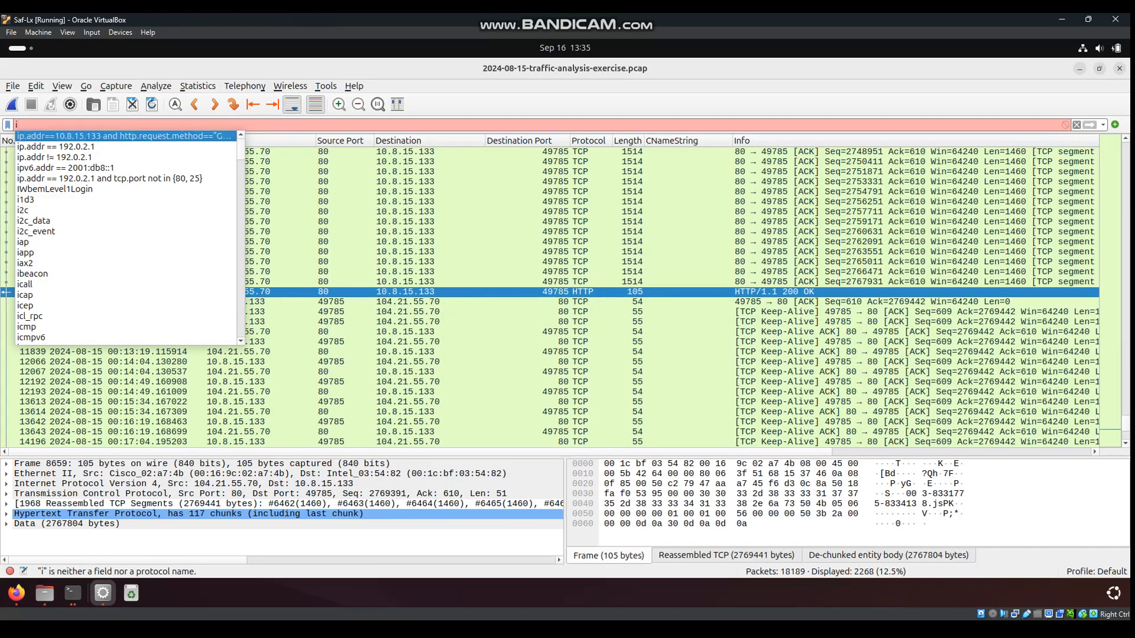
key("Down")
key("Return")
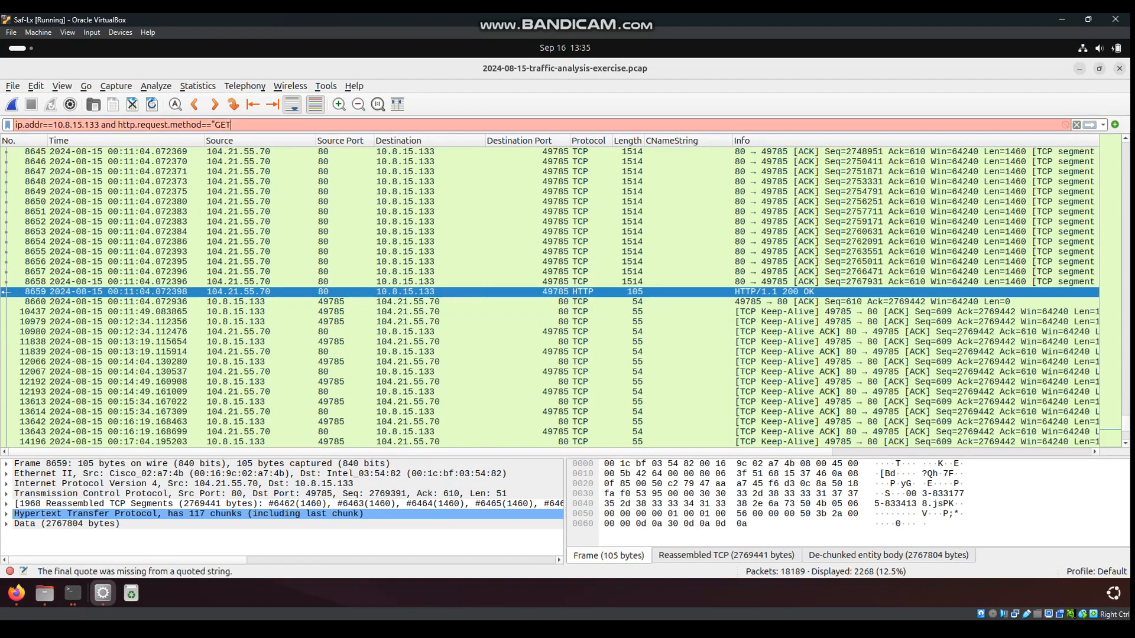
key("Return")
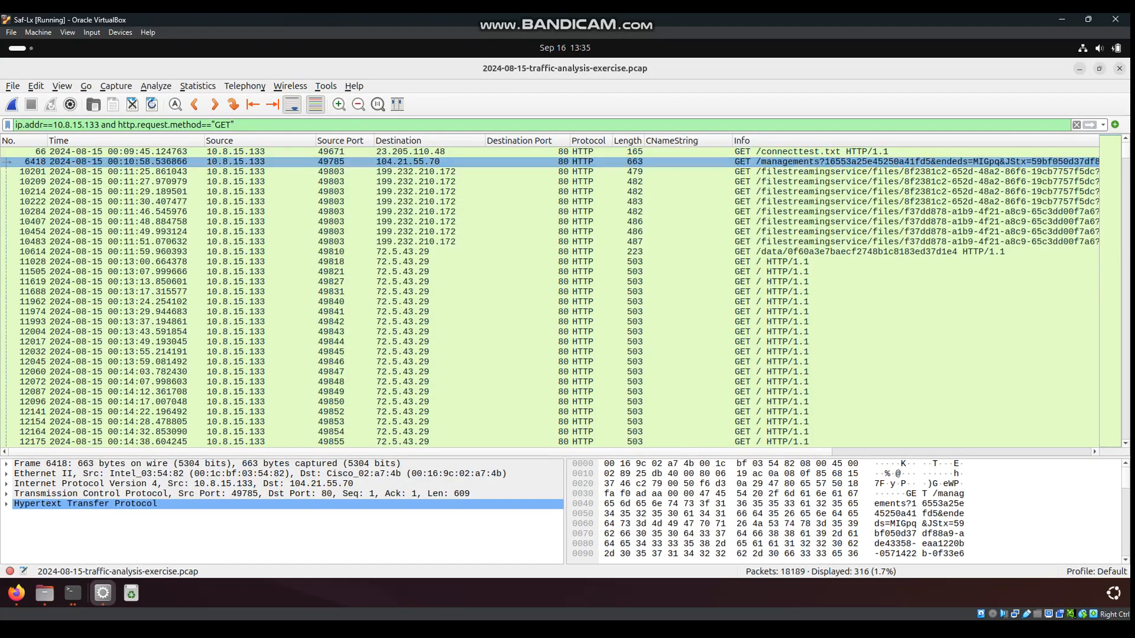
Follow the HTTP stream of packet 10614, the /data/0f60a3e7baecf2748b1c8183ed37d1e4 download
right_click(815, 163)
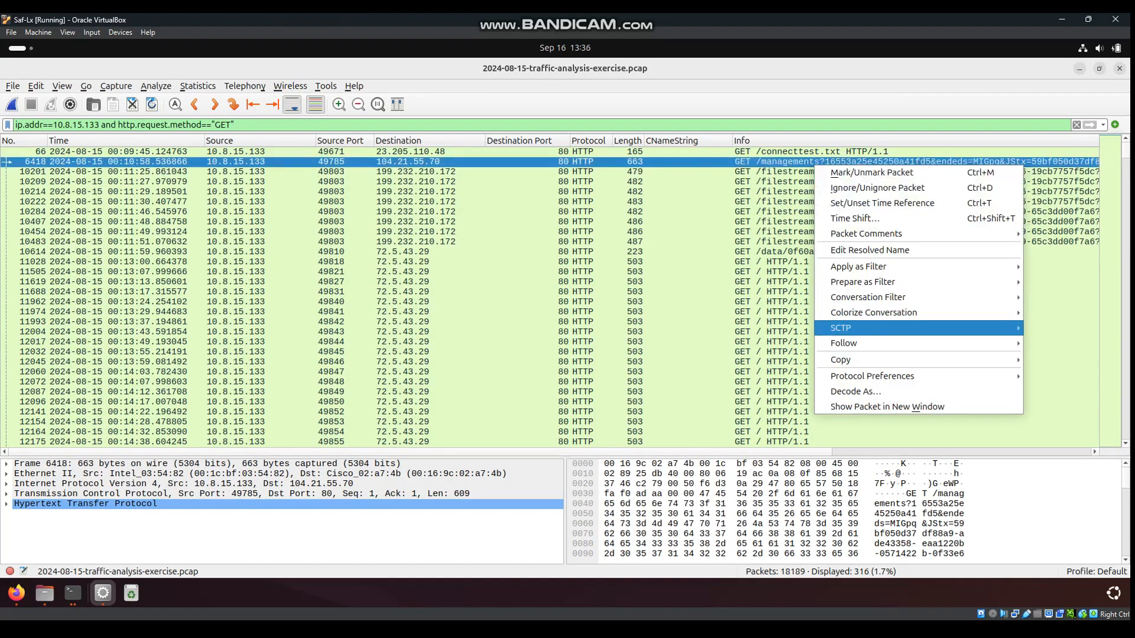
left_click(822, 252)
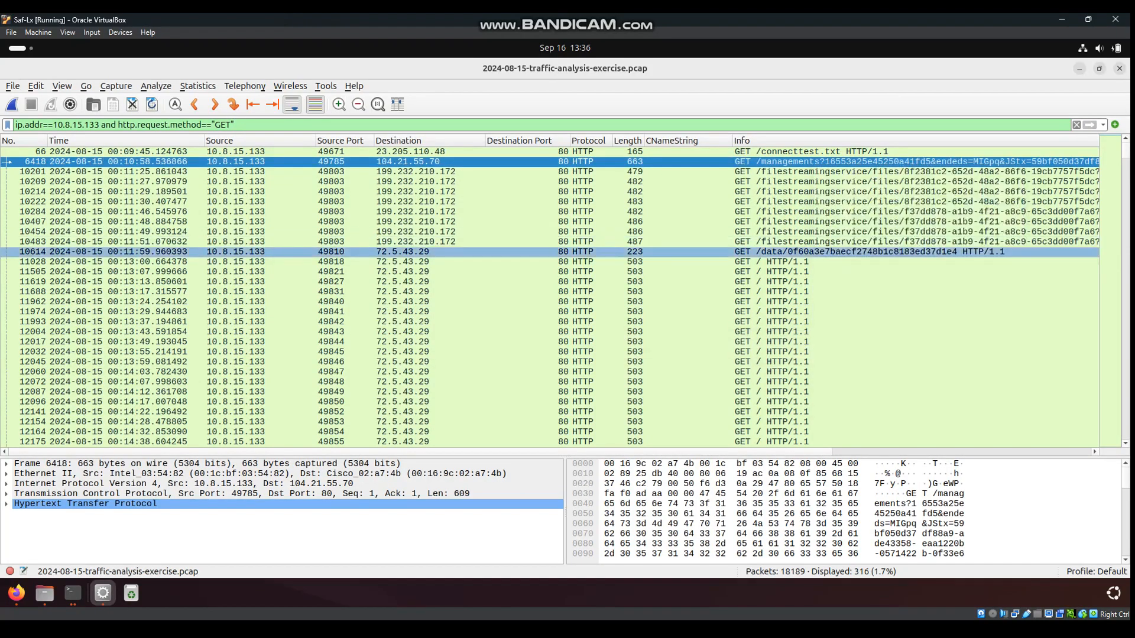
right_click(822, 253)
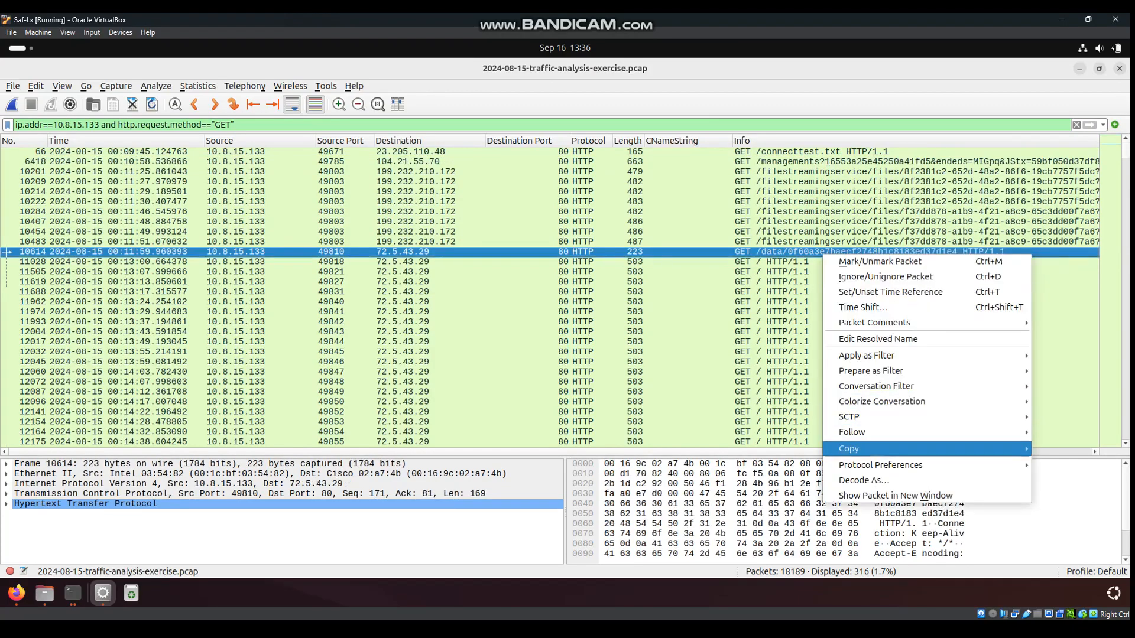
left_click(650, 432)
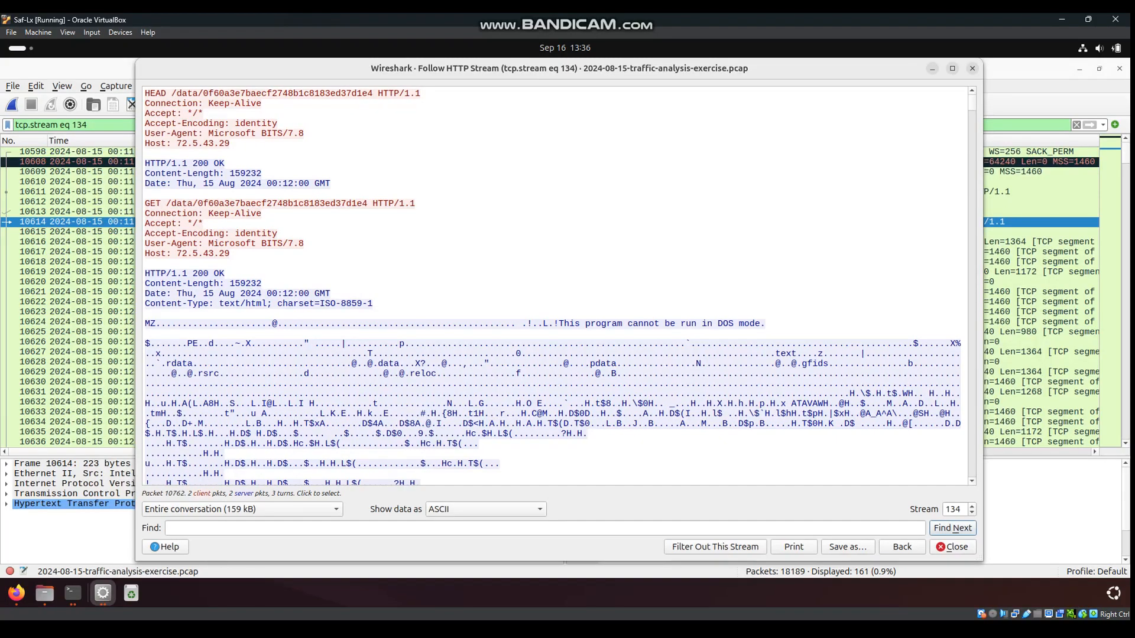
Highlight the MZ executable header at the start of stream 134's response, then return to Firefox
left_click_drag(767, 324, 159, 324)
left_click(156, 324)
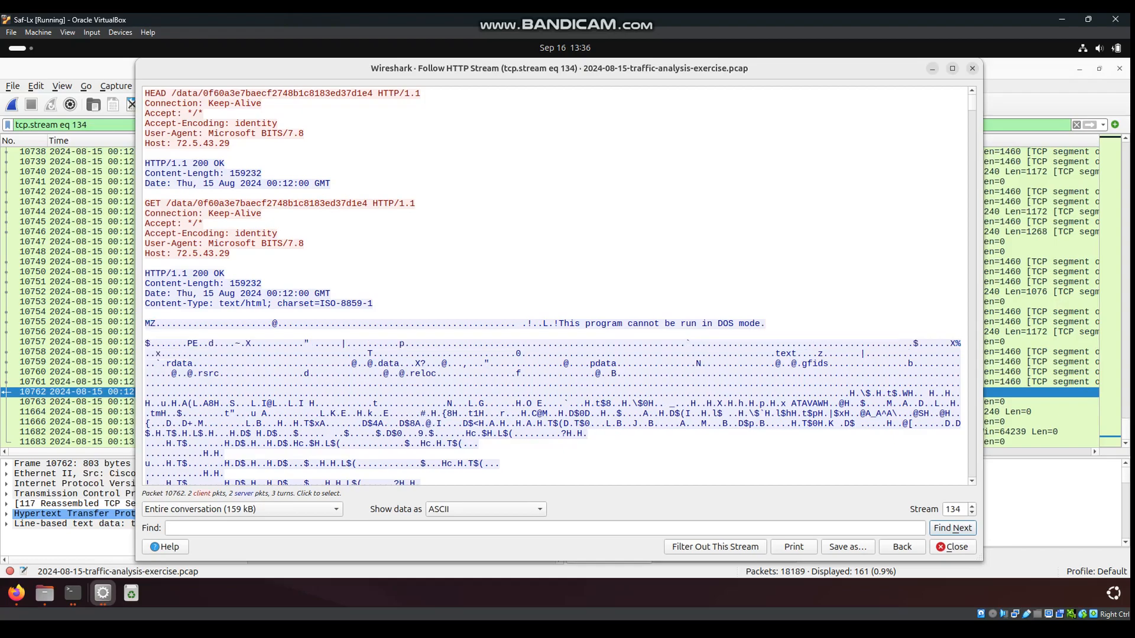
right_click(156, 323)
left_click(155, 323)
left_click_drag(155, 324, 151, 324)
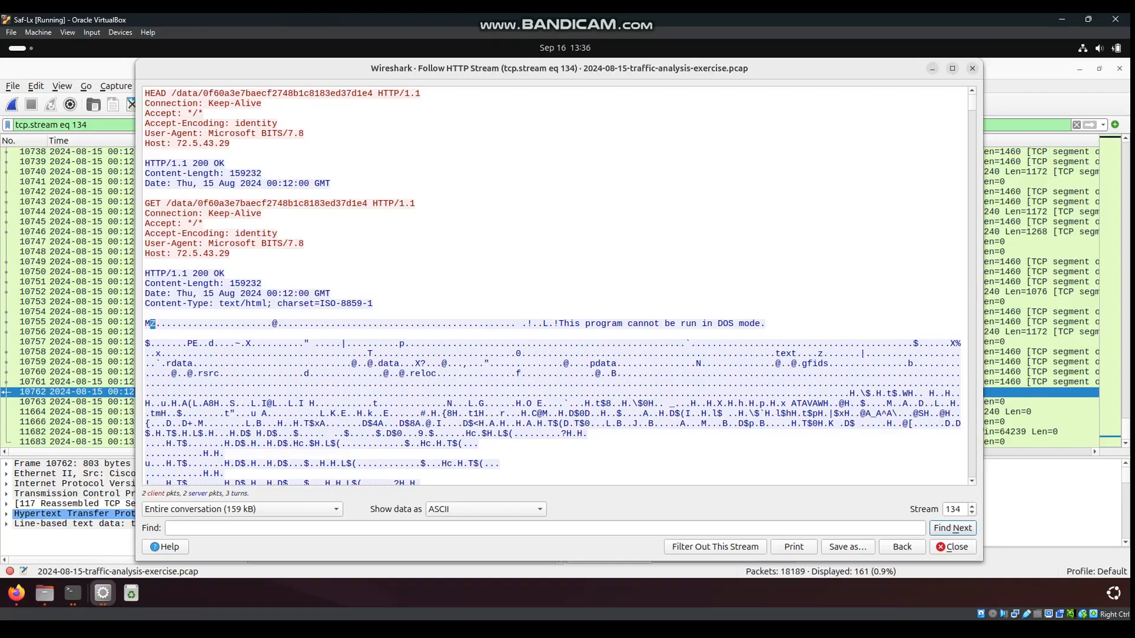
left_click(16, 593)
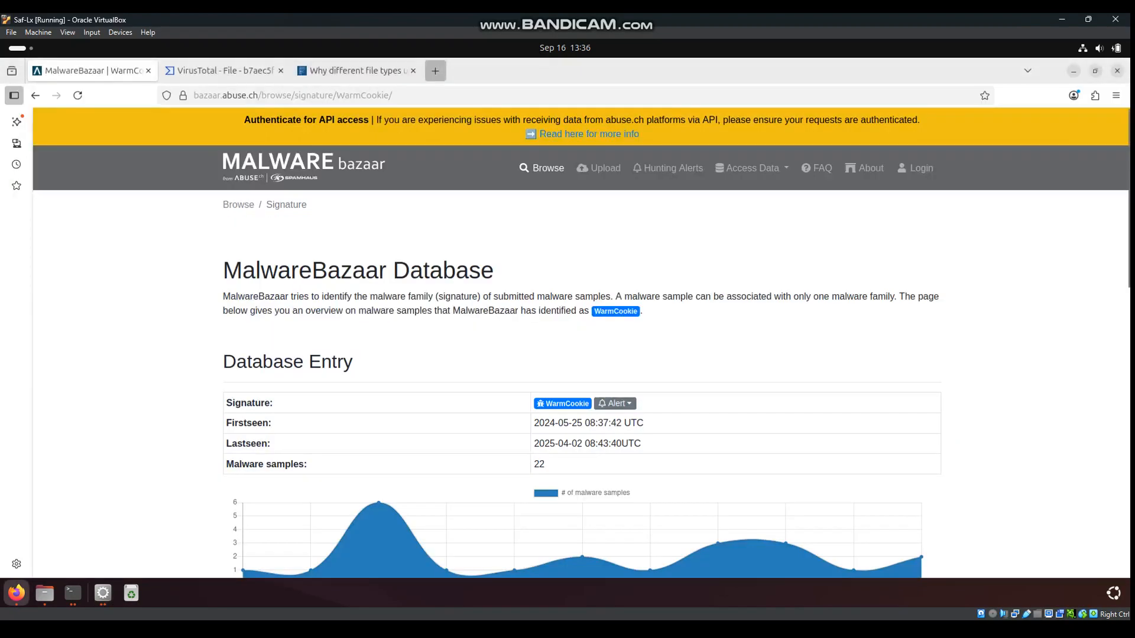
Google 'MZ file signature', highlight the MS-DOS EXE explanation, then return to VirusTotal
left_click(435, 71)
type("MZ")
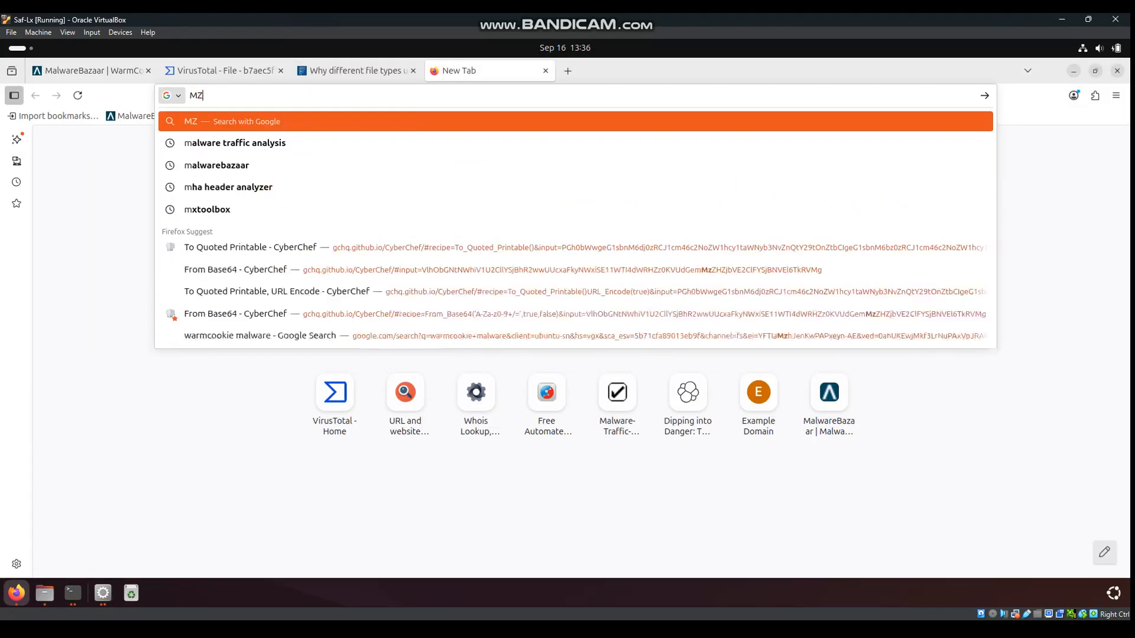
type(" file ")
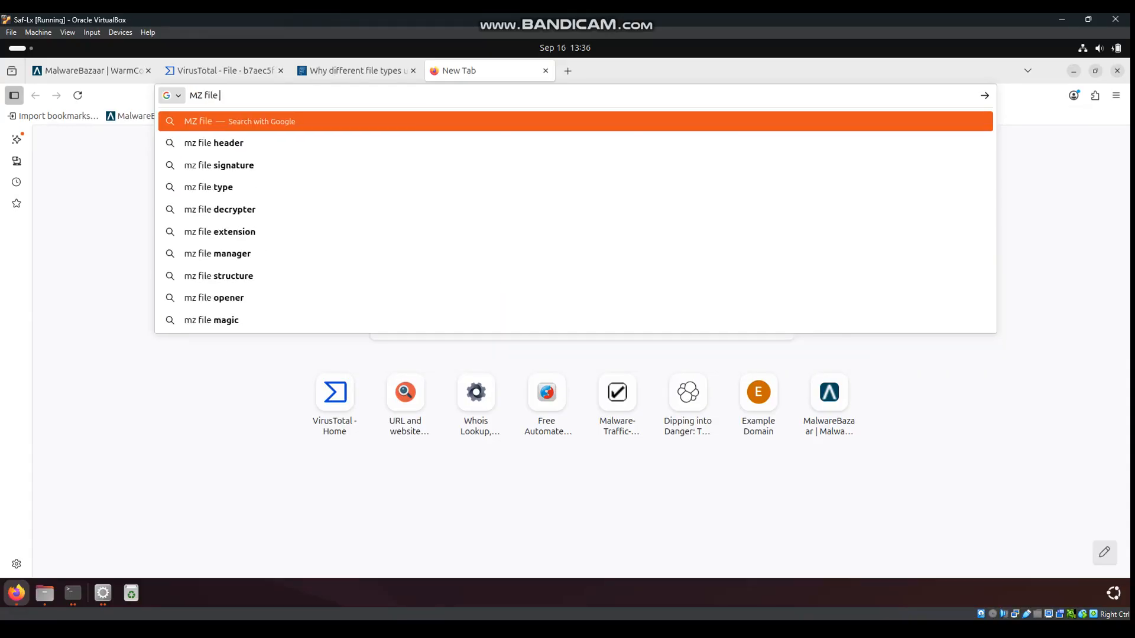
type("signature")
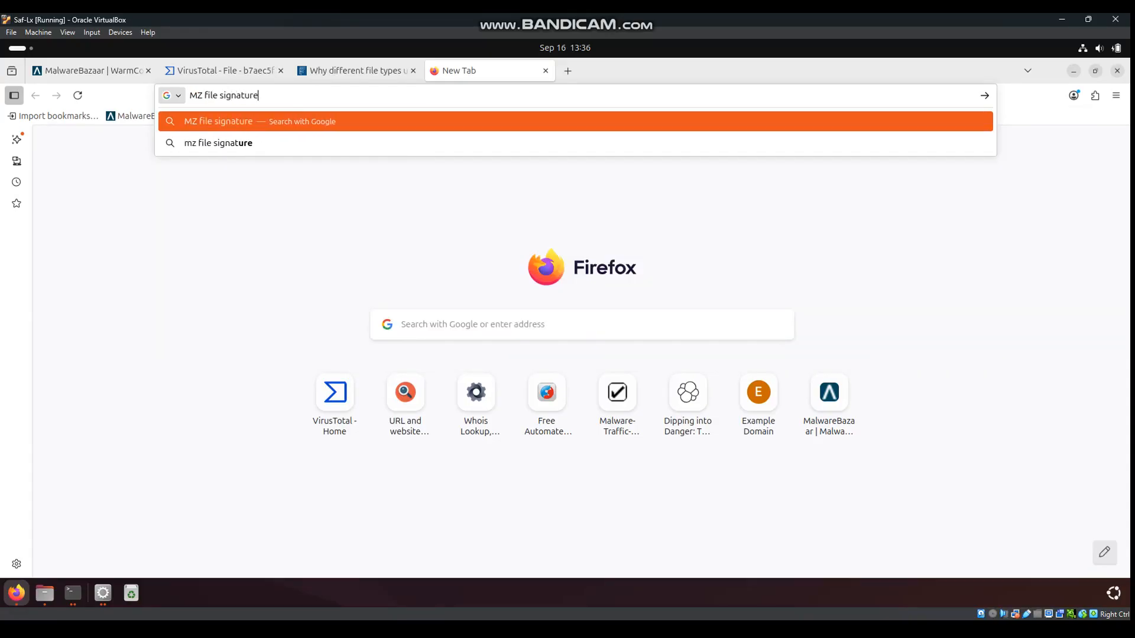
key("Return")
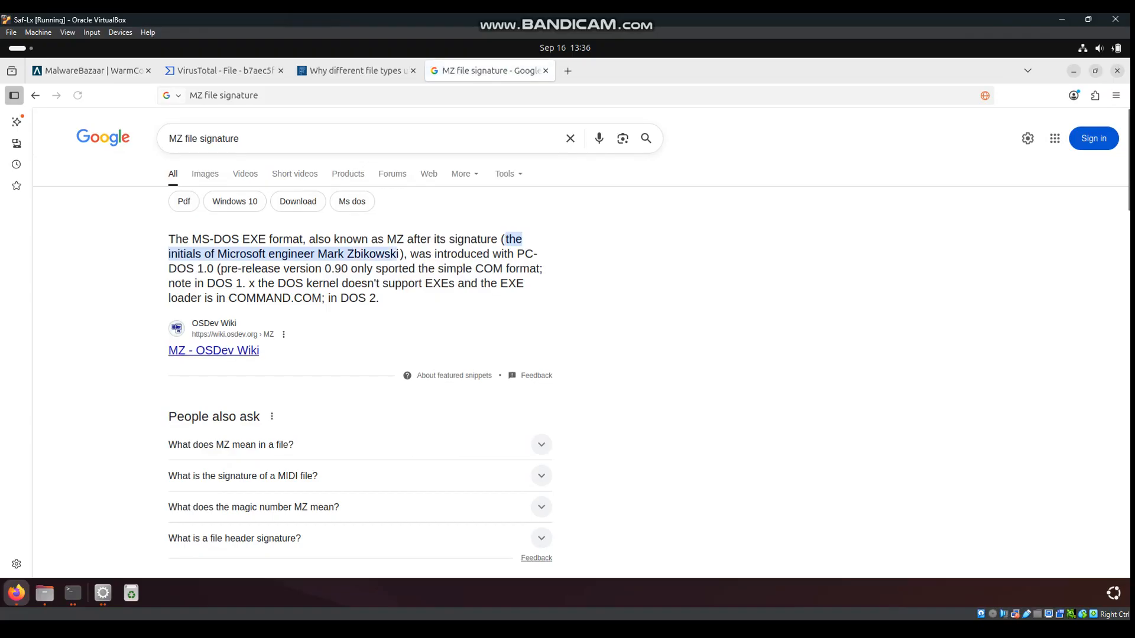
left_click_drag(169, 239, 414, 240)
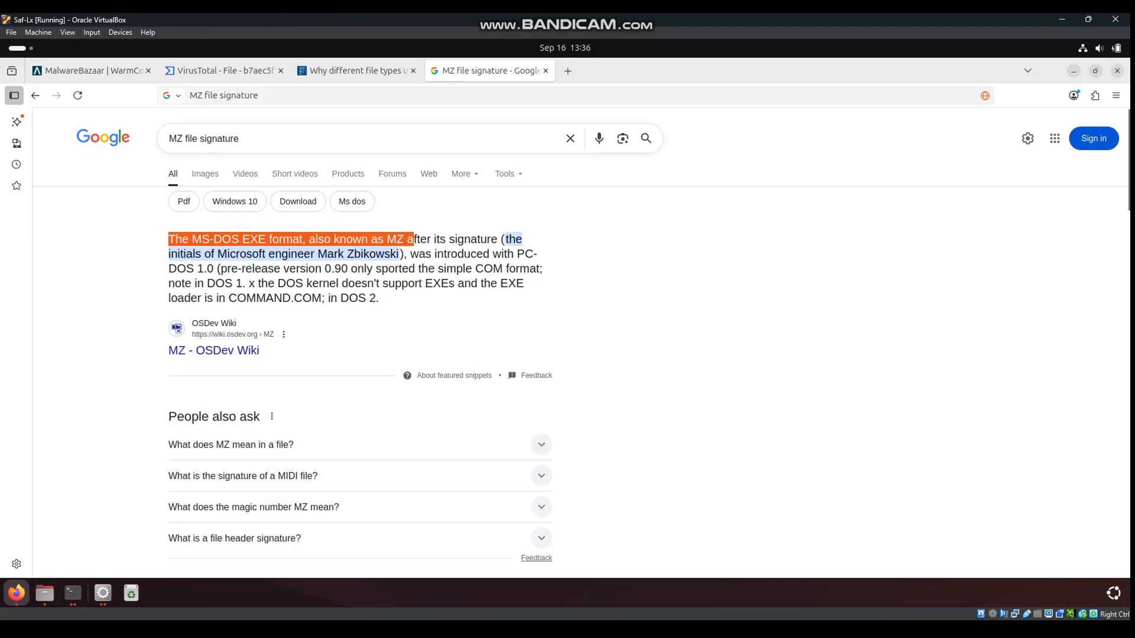
left_click(355, 70)
left_click(225, 70)
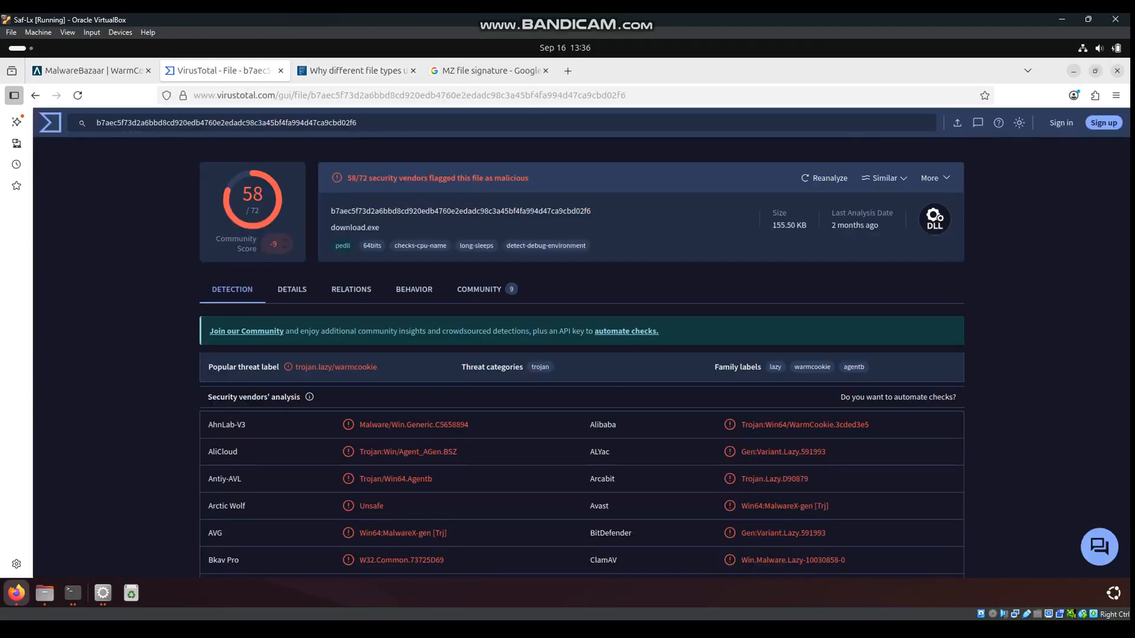
Close the stream 134 view and reapply the GET-requests filter for 10.8.15.133
left_click(1074, 70)
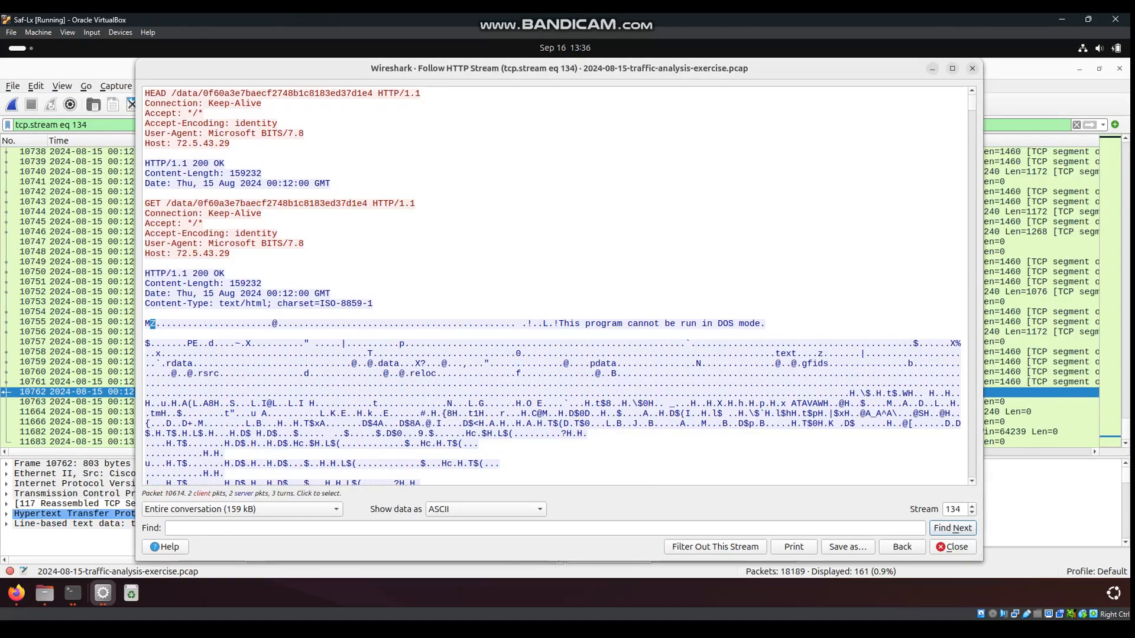
left_click(973, 68)
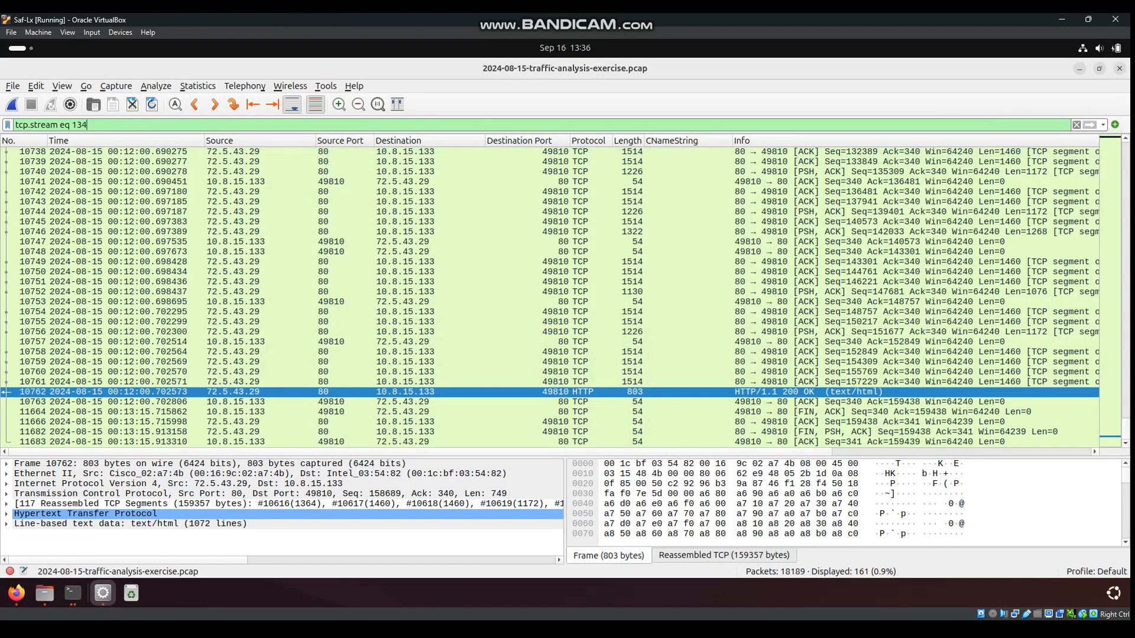
key("BackSpace")
type("i")
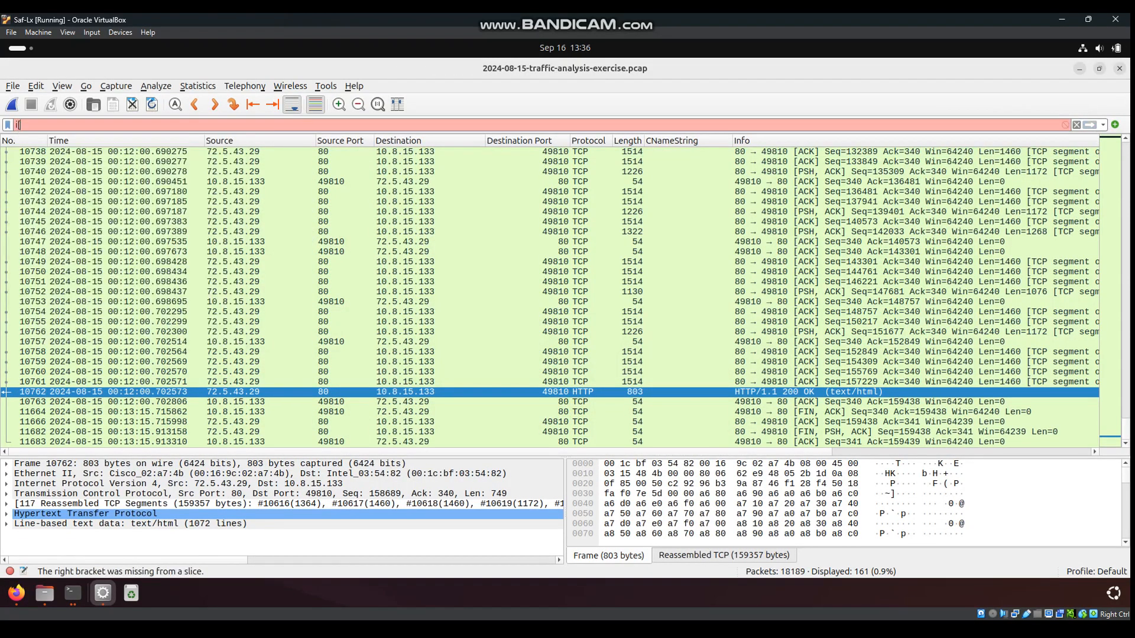
type("pp")
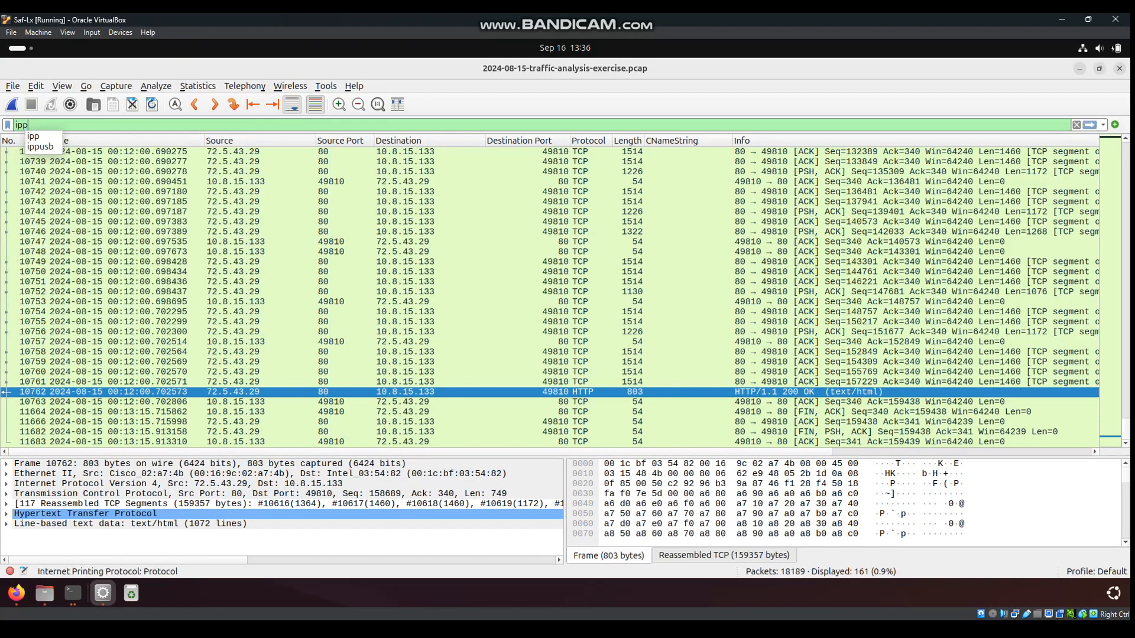
key("BackSpace")
key("Down")
key("Return")
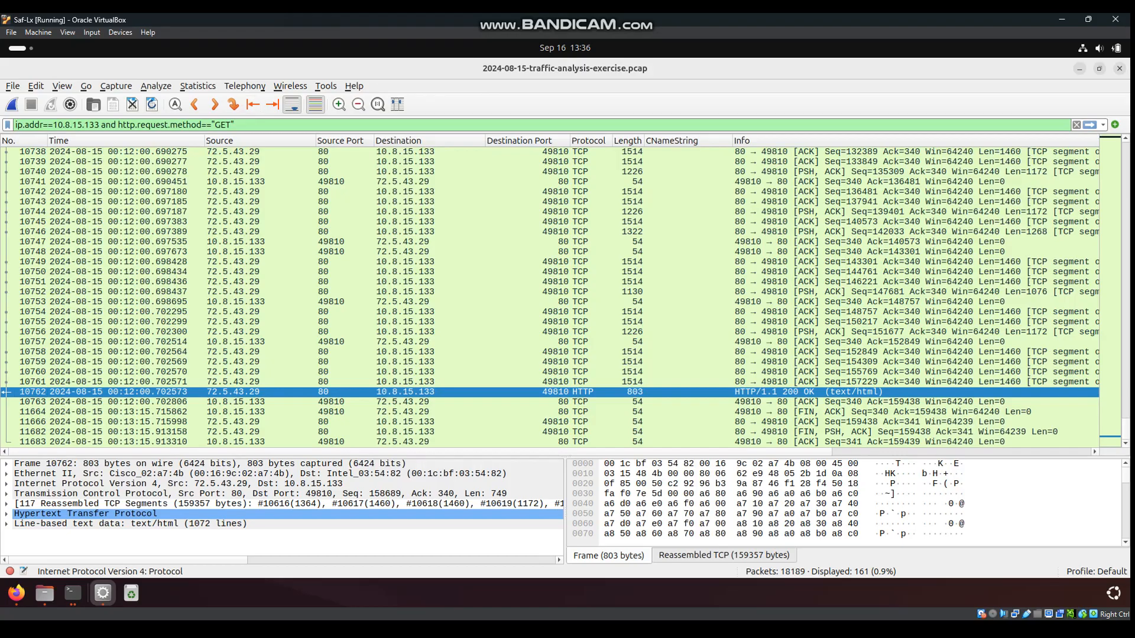
key("Return")
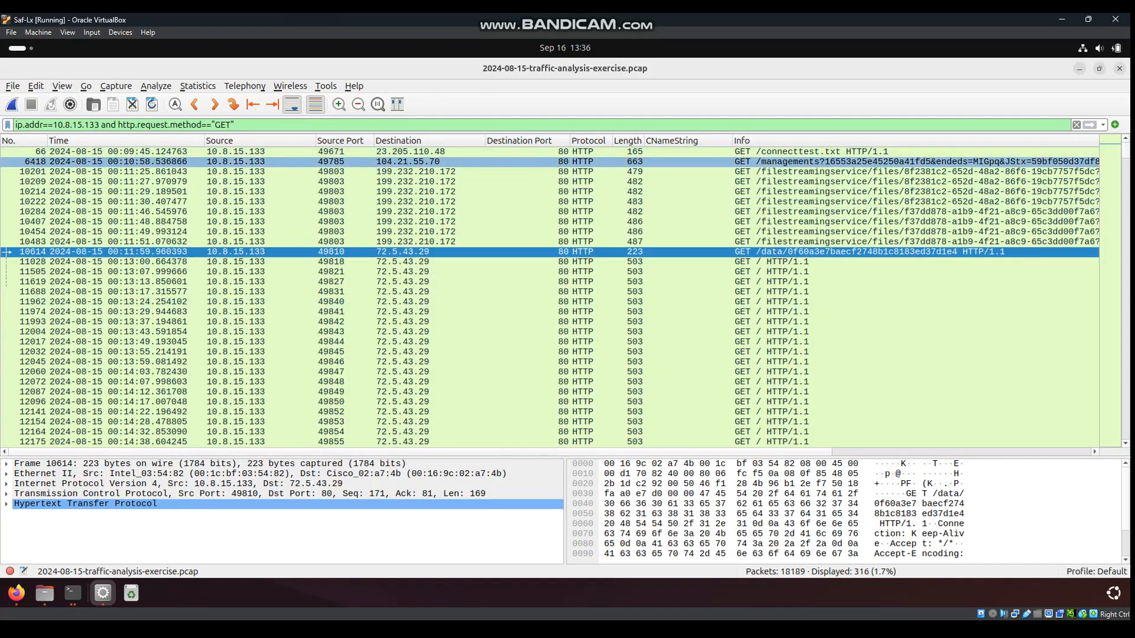
Follow the HTTP stream of packet 6418, the /managements request
right_click(793, 162)
mouse_move(822, 341)
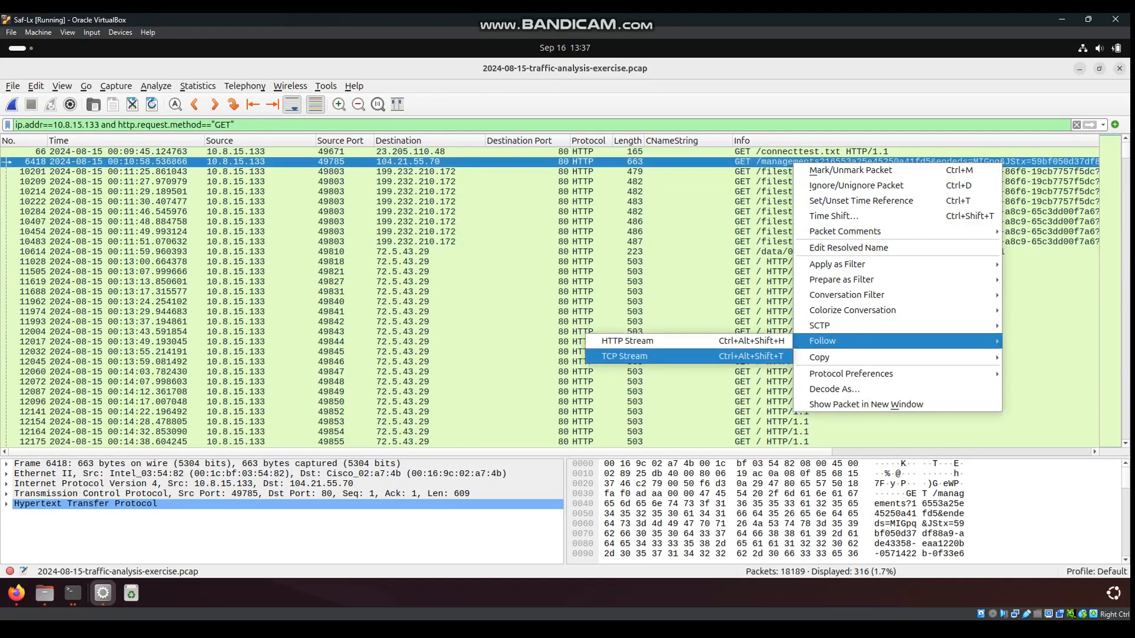
left_click(627, 341)
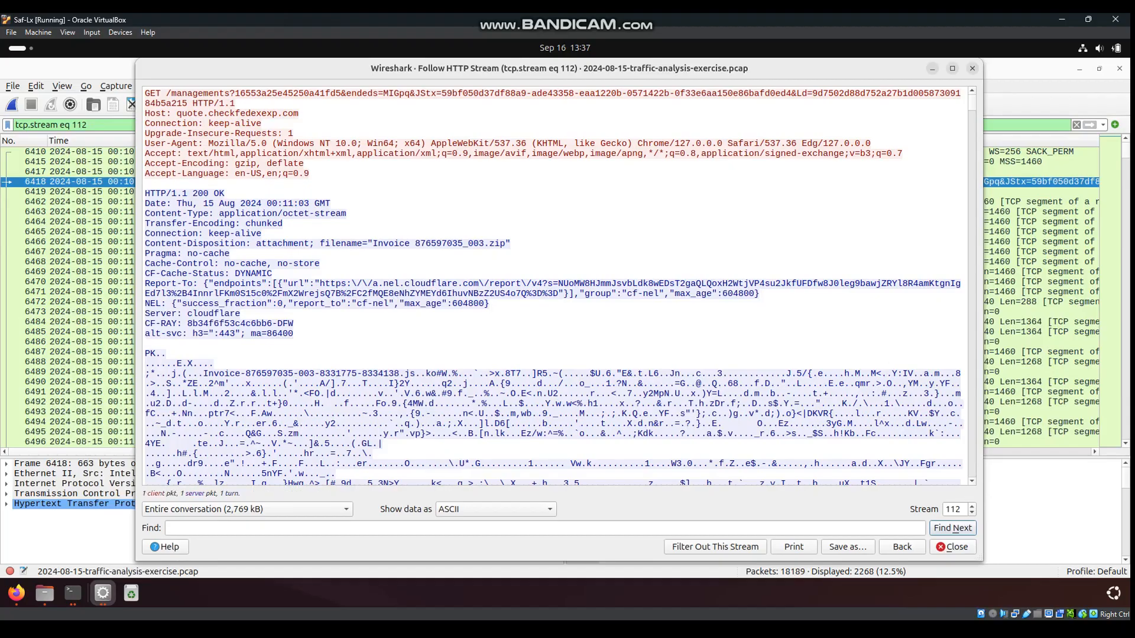
Highlight the Invoice 876597035_003.zip filename, PK signature and inner .js name, then switch to Files
left_click_drag(145, 93, 209, 113)
left_click(266, 243)
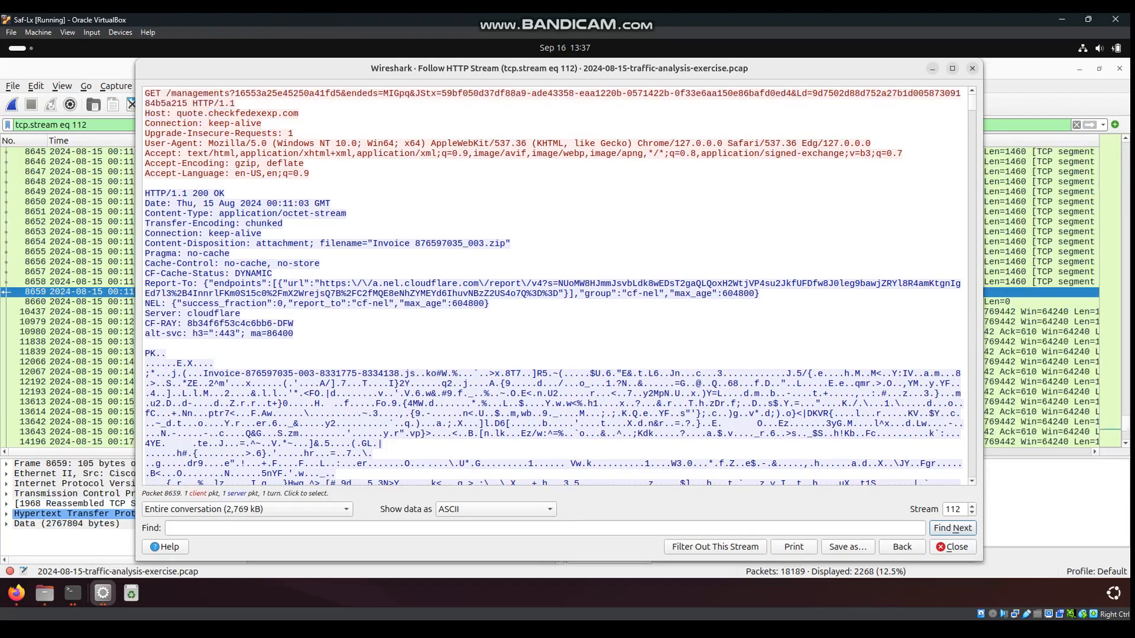
left_click_drag(145, 194, 332, 204)
left_click_drag(511, 243, 378, 243)
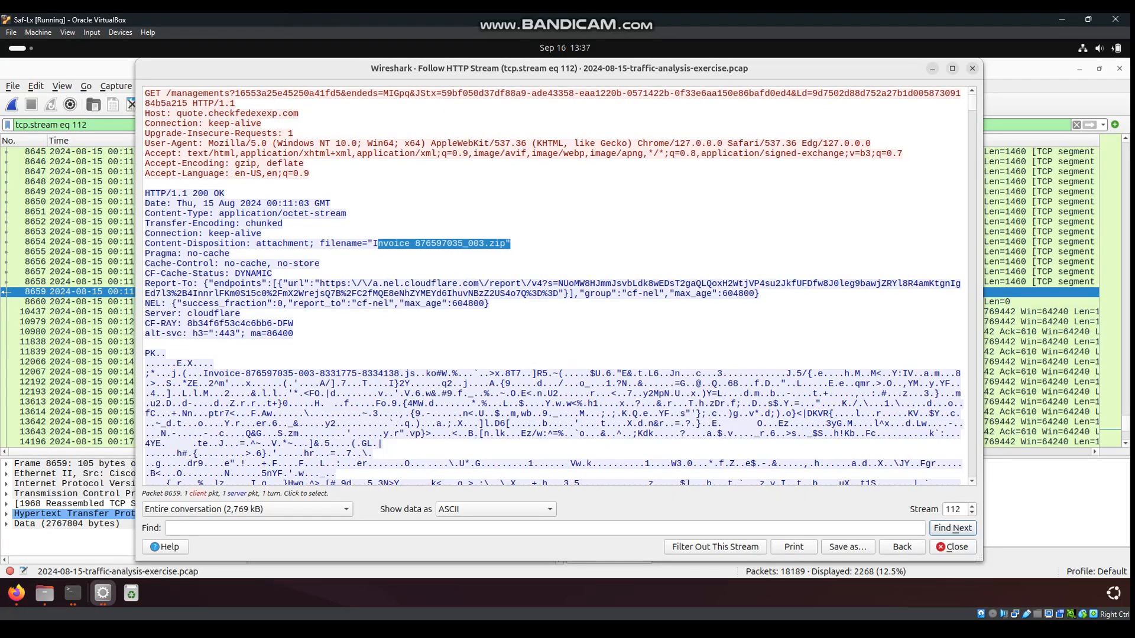
left_click_drag(146, 344, 166, 354)
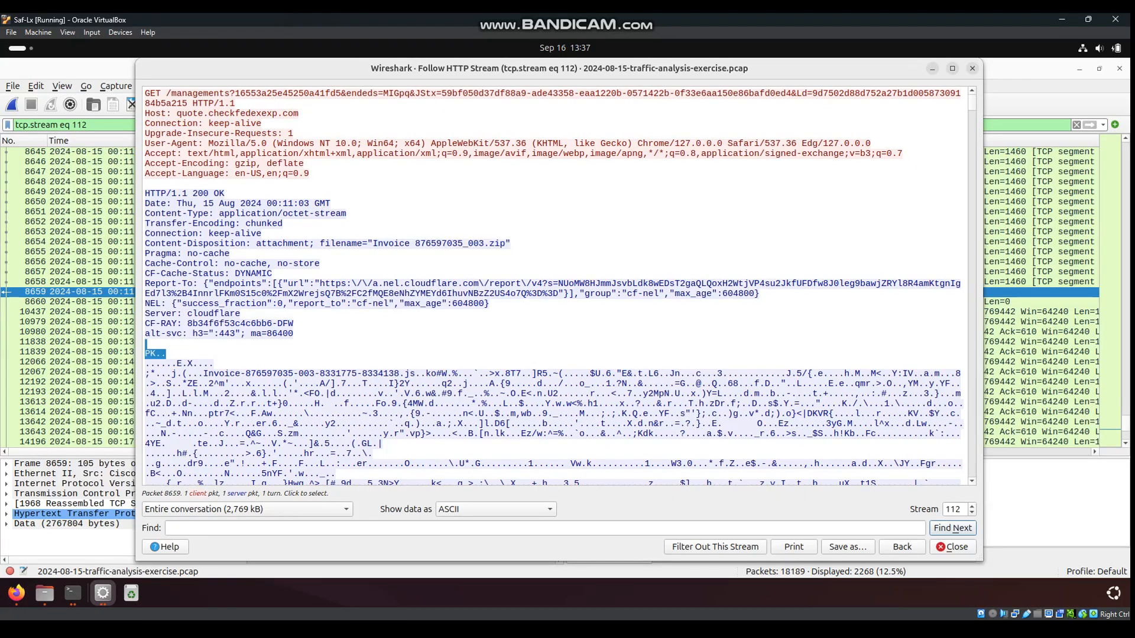
left_click_drag(415, 373, 207, 374)
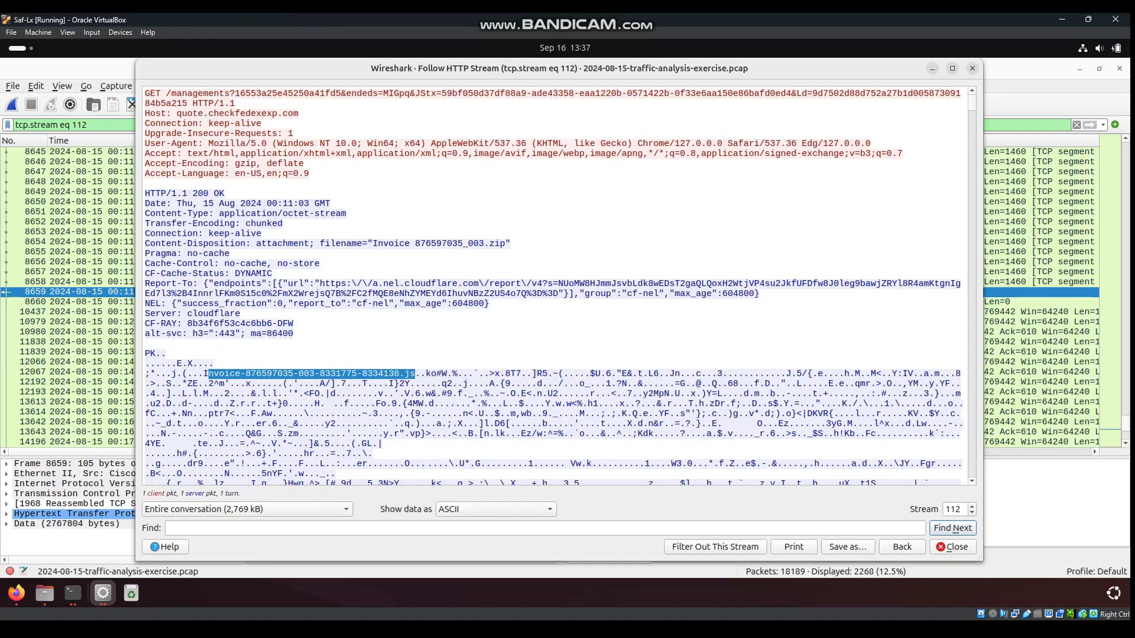
left_click(44, 593)
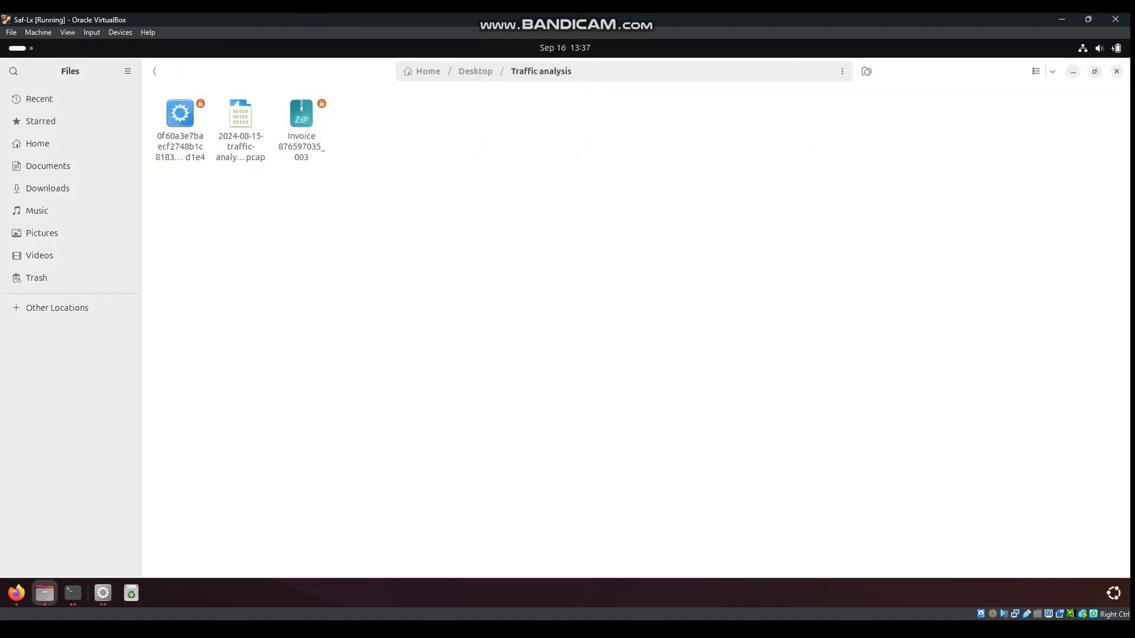
Extract Invoice 876597035_003.zip, open the extracted folder and launch a terminal there
left_click(302, 118)
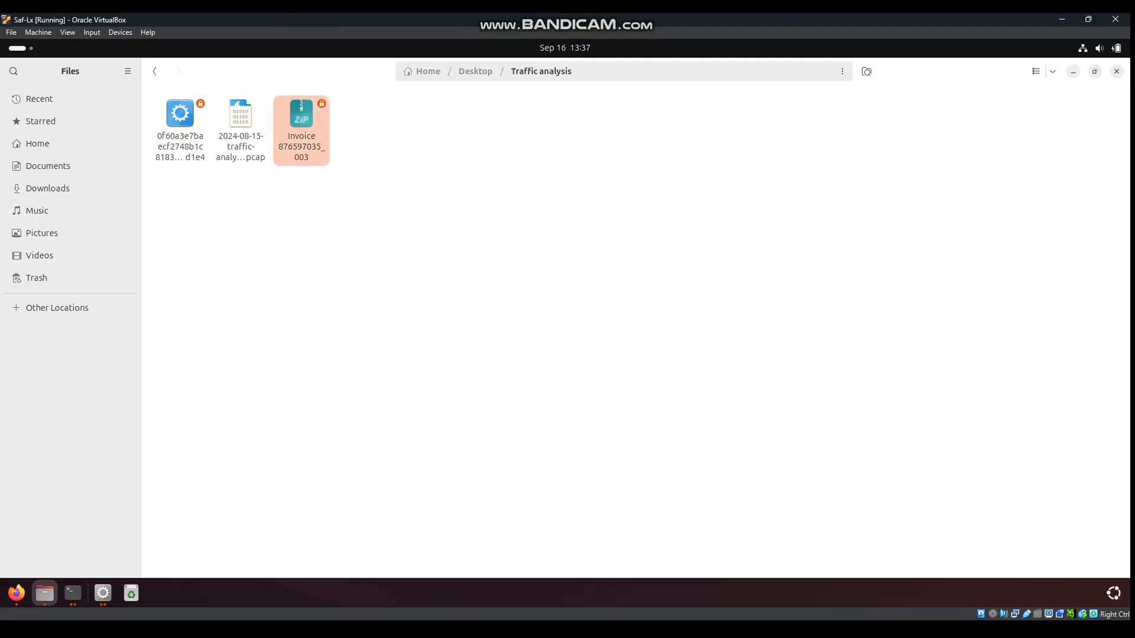
right_click(302, 118)
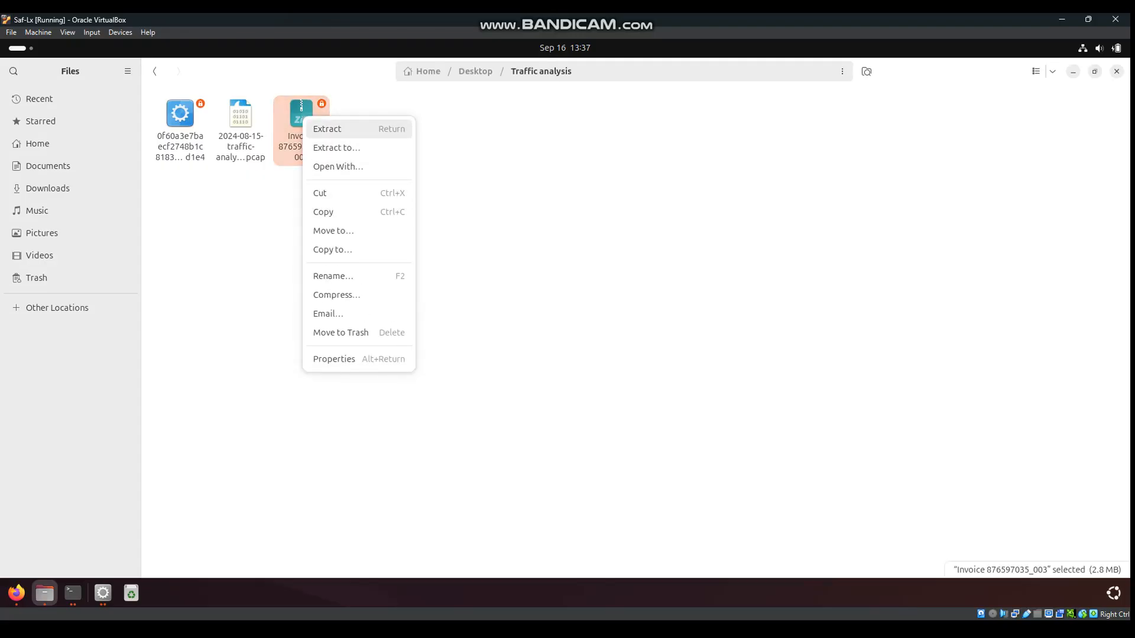
left_click(327, 128)
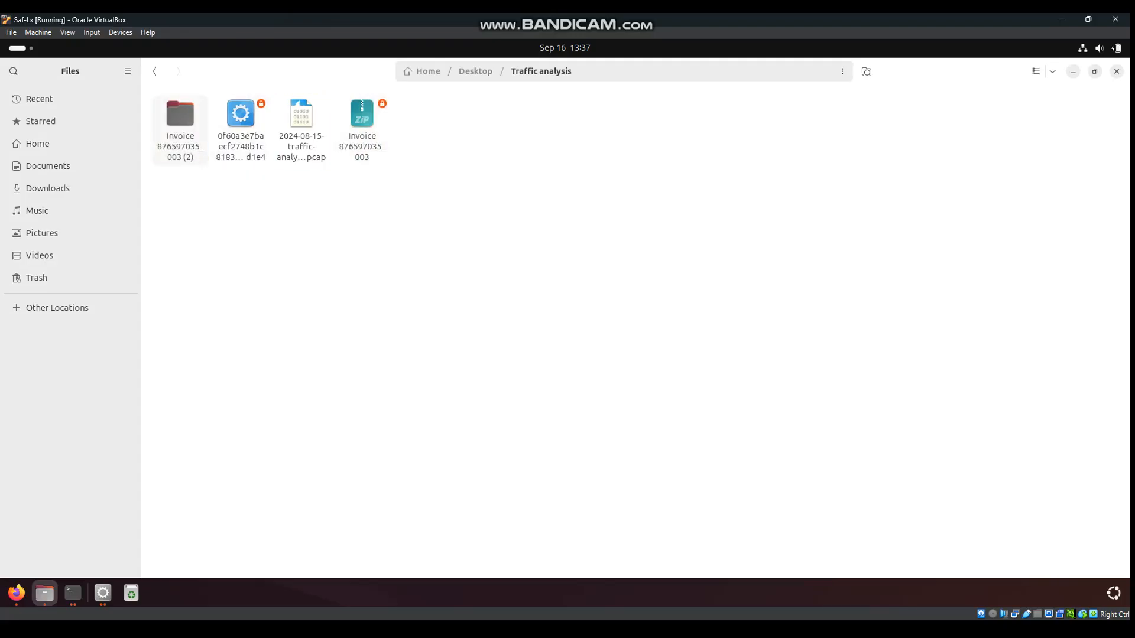
double_click(180, 121)
right_click(432, 210)
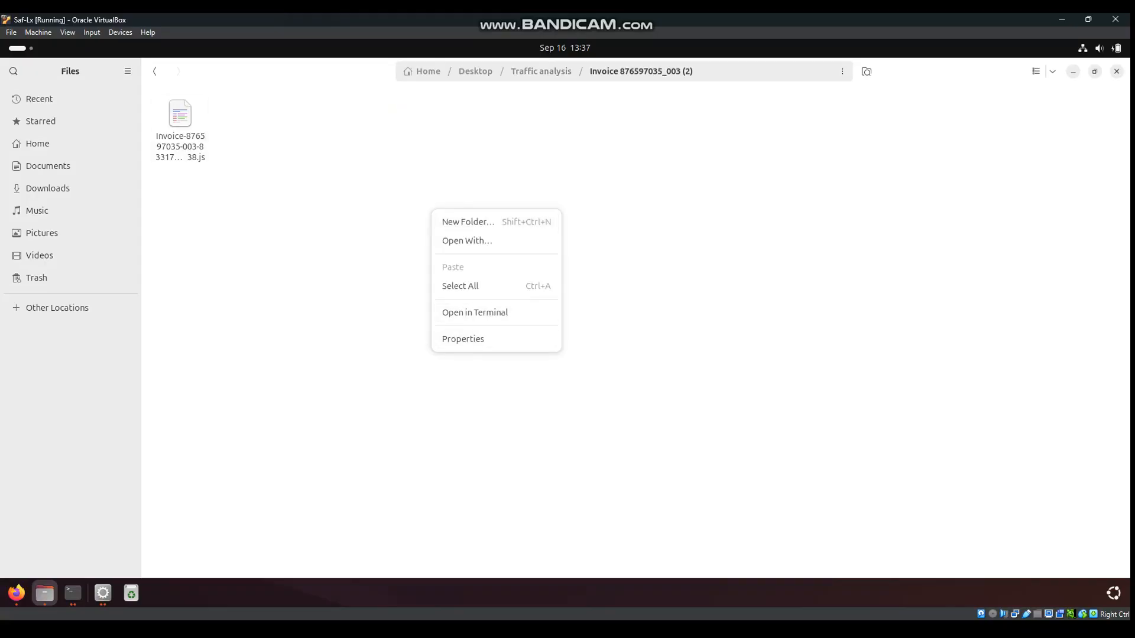
left_click(474, 313)
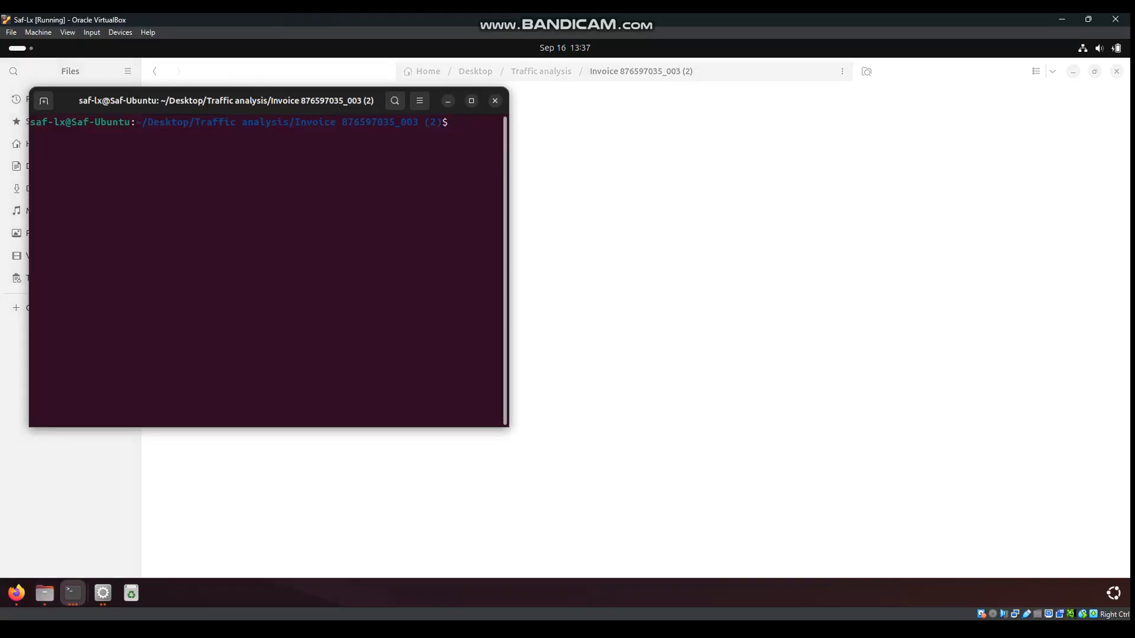
Run file on the Invoice .js script, confirming it is ASCII text
type("file i")
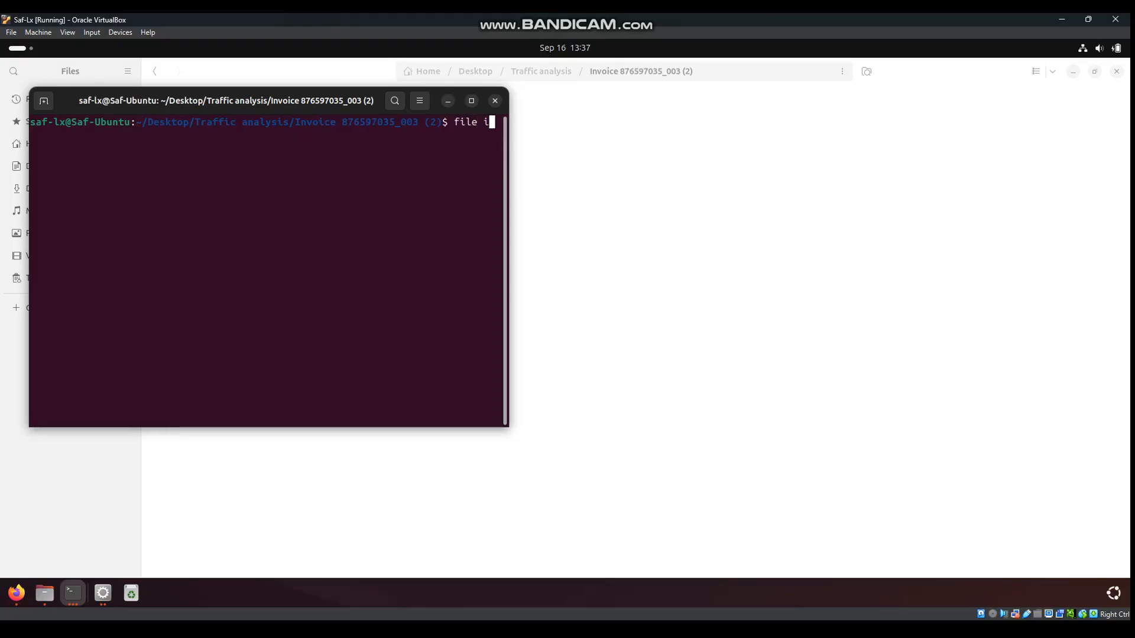
key("Tab")
key("Return")
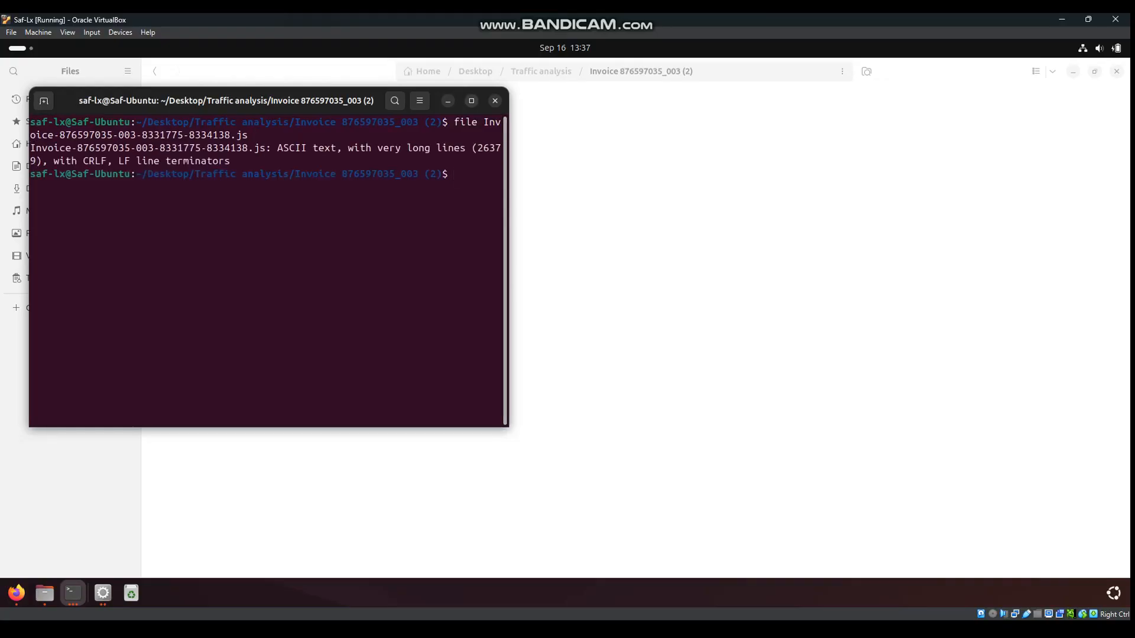
left_click(472, 101)
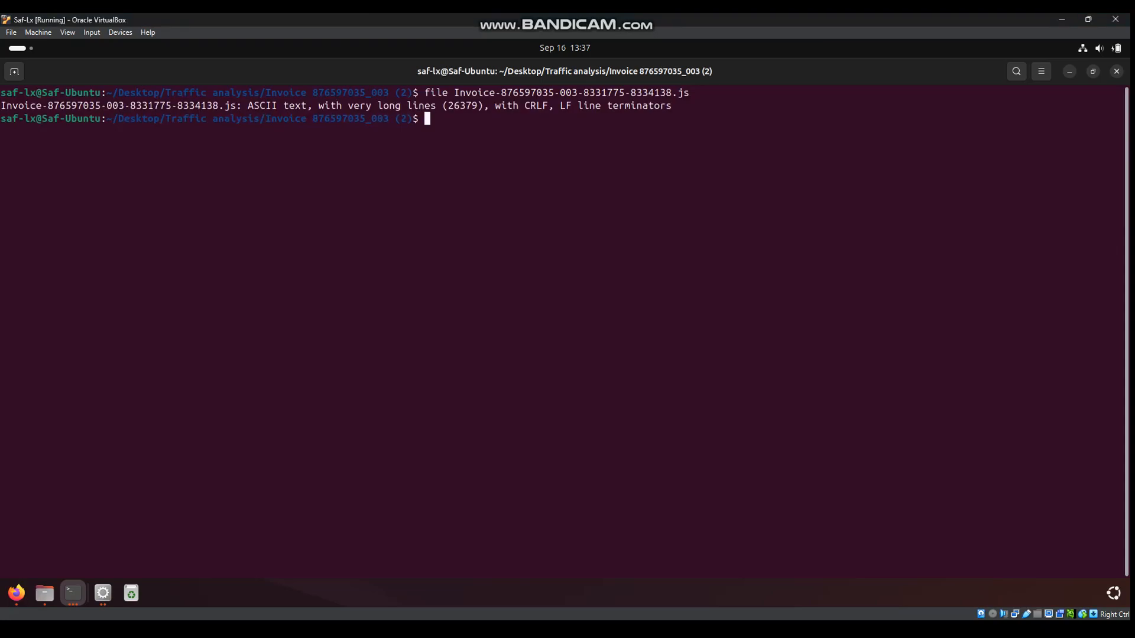
left_click_drag(248, 105, 312, 105)
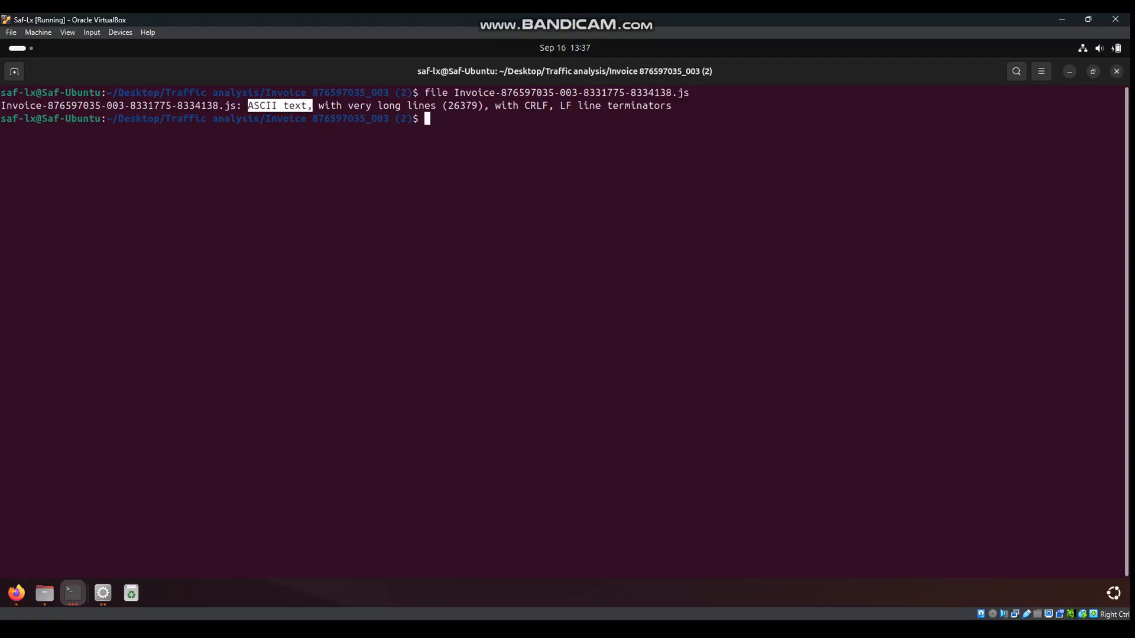
left_click_drag(677, 106, 336, 118)
left_click(278, 106)
left_click(335, 119)
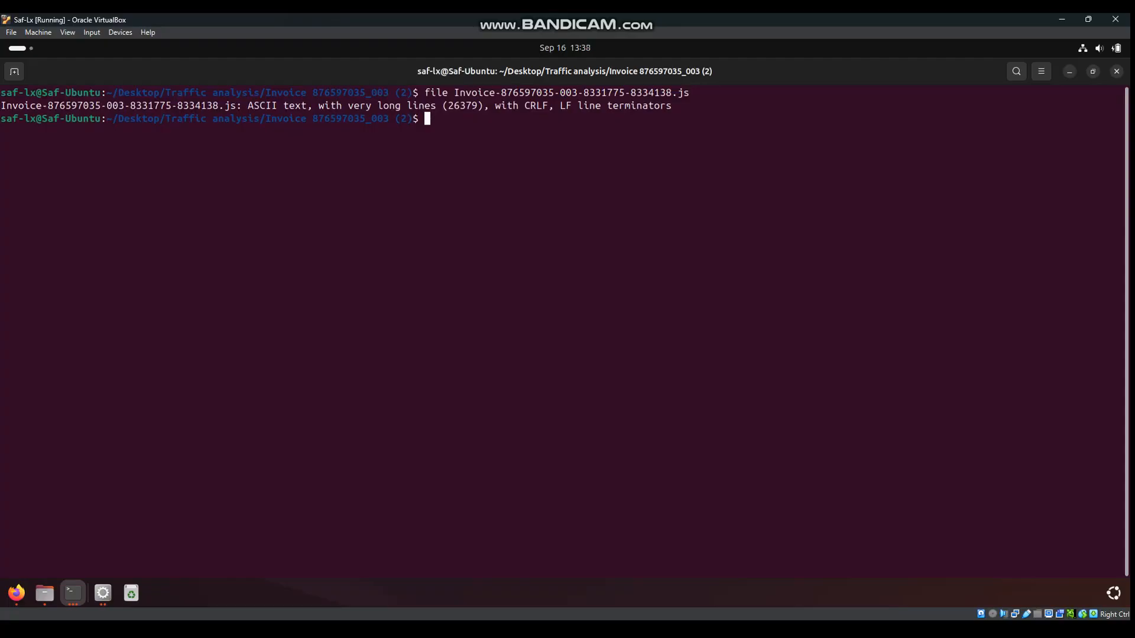
Compute the script's SHA-256 with sha256sum, copy it, and select VirusTotal's old search text
type("sha256")
type("sun")
type(" I")
key("Tab")
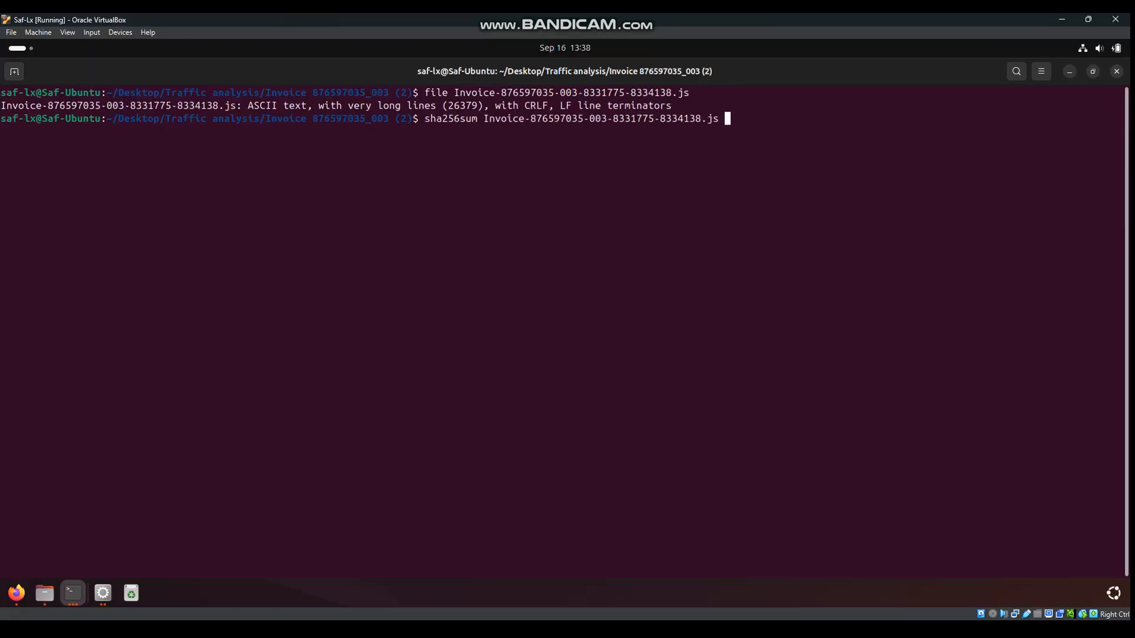
key("Return")
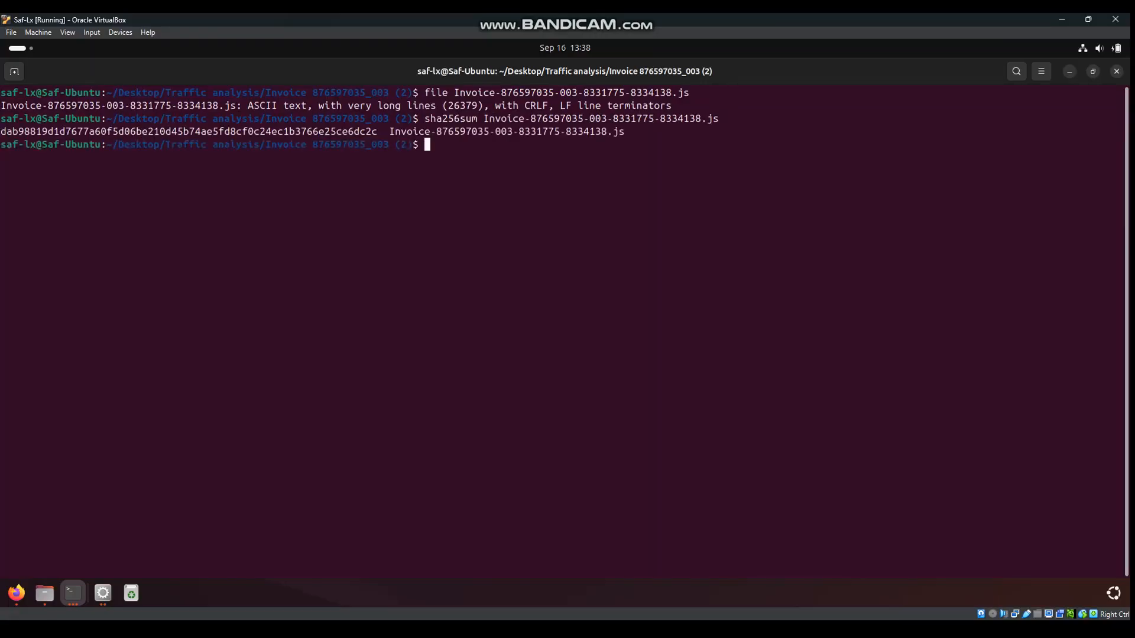
left_click_drag(383, 131, 0, 131)
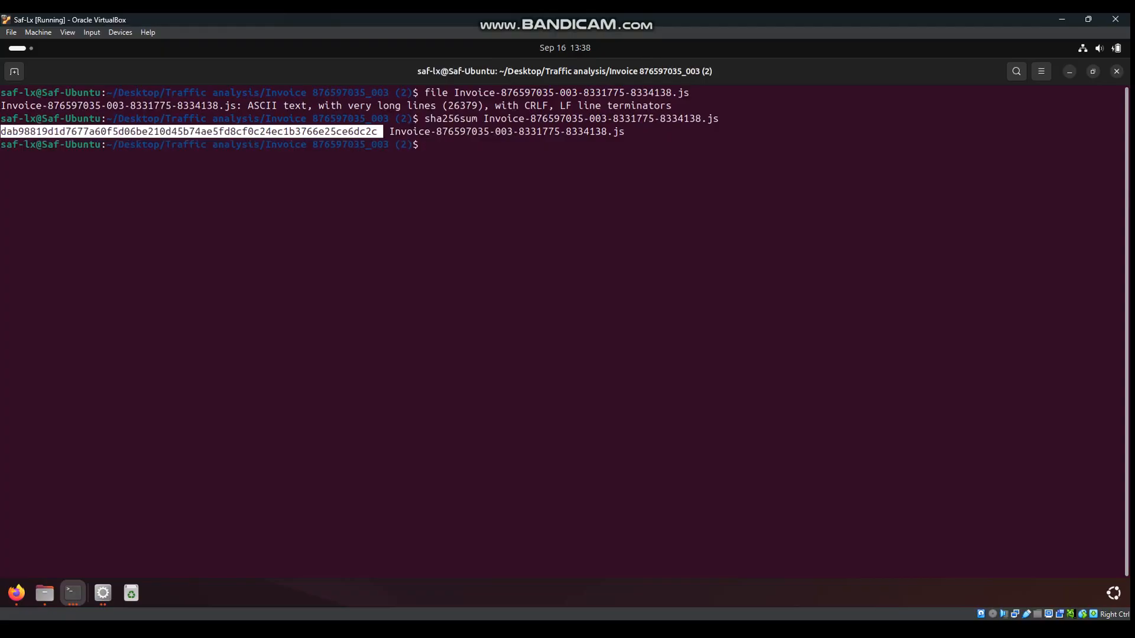
right_click(9, 132)
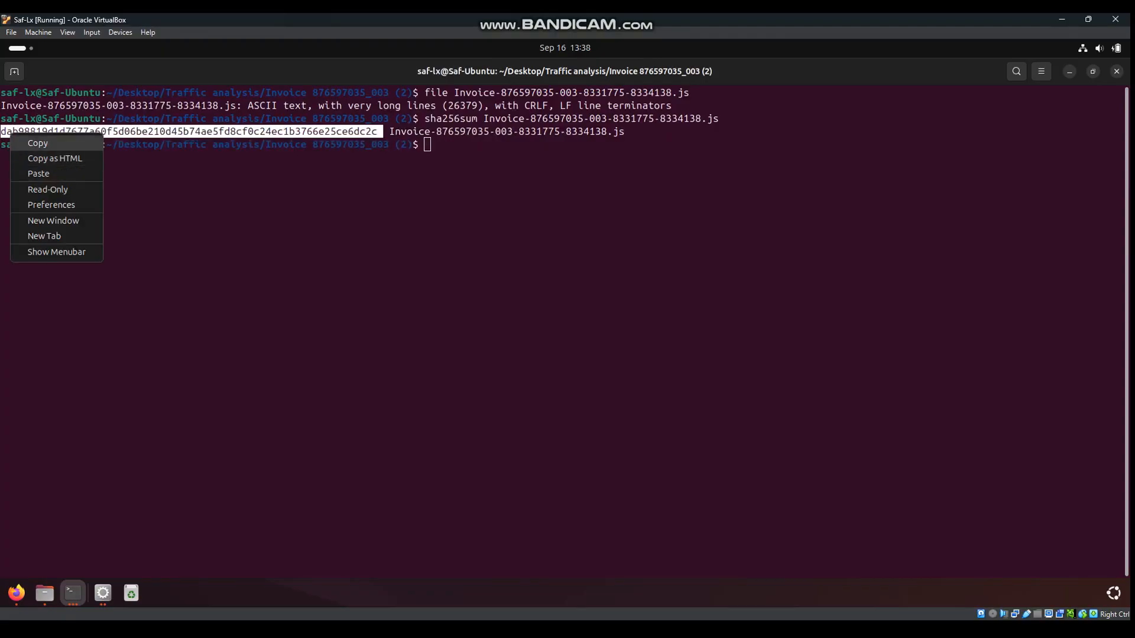
left_click(29, 143)
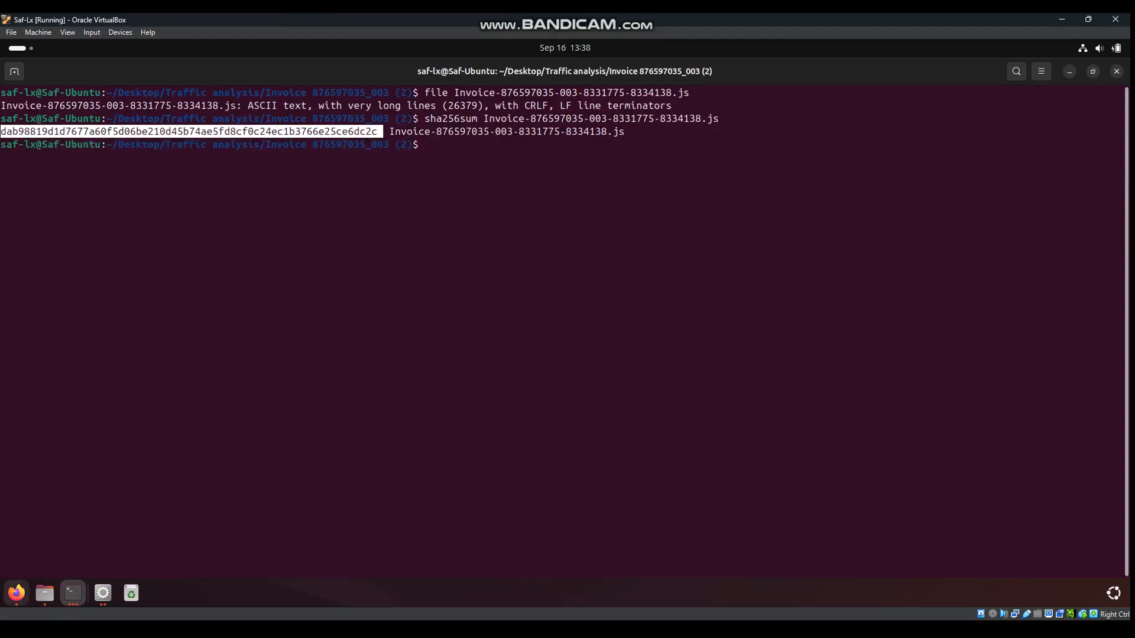
left_click(17, 593)
left_click_drag(357, 123, 96, 122)
Look up the .js hash on VirusTotal, marking its 19/61 verdict and Downloader/JS.WormCookie label
right_click(121, 125)
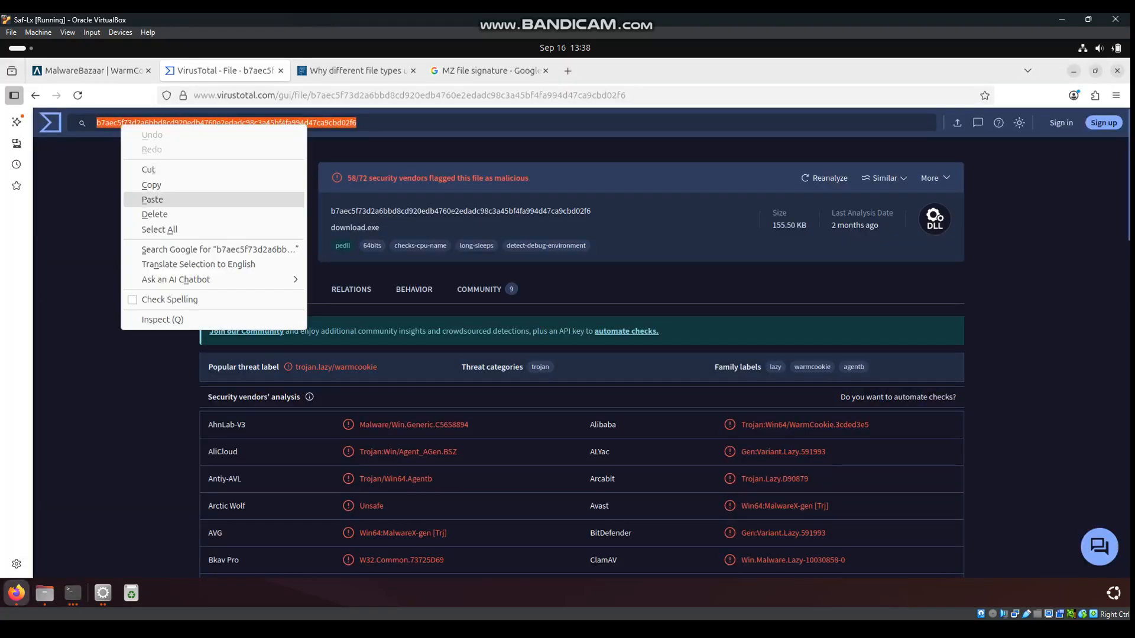
left_click(139, 200)
key("Return")
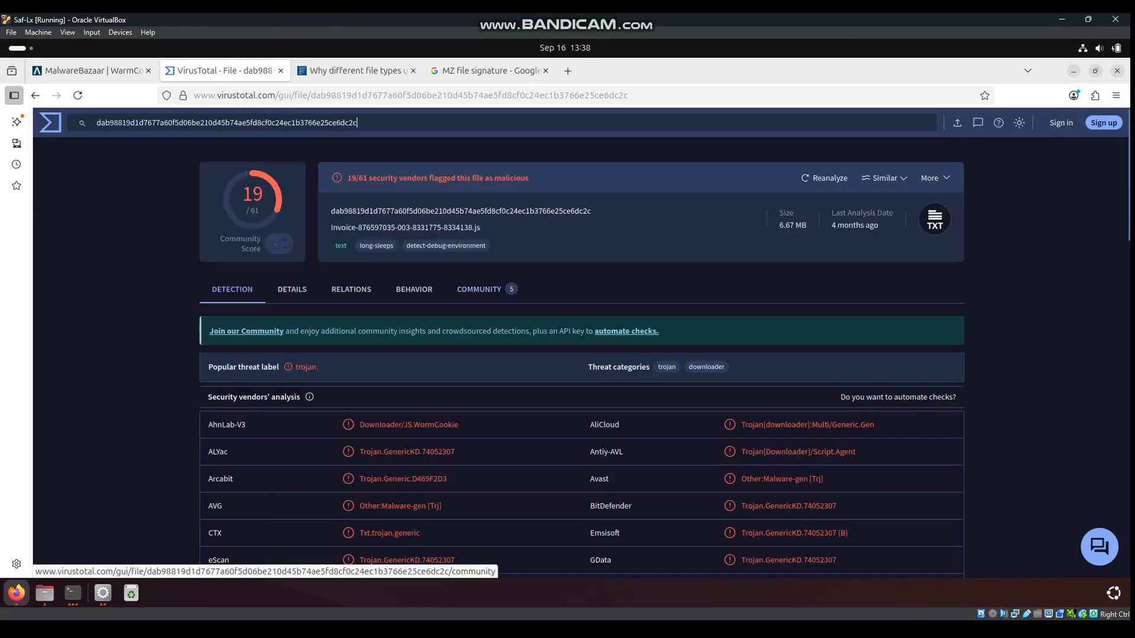
left_click_drag(348, 178, 529, 178)
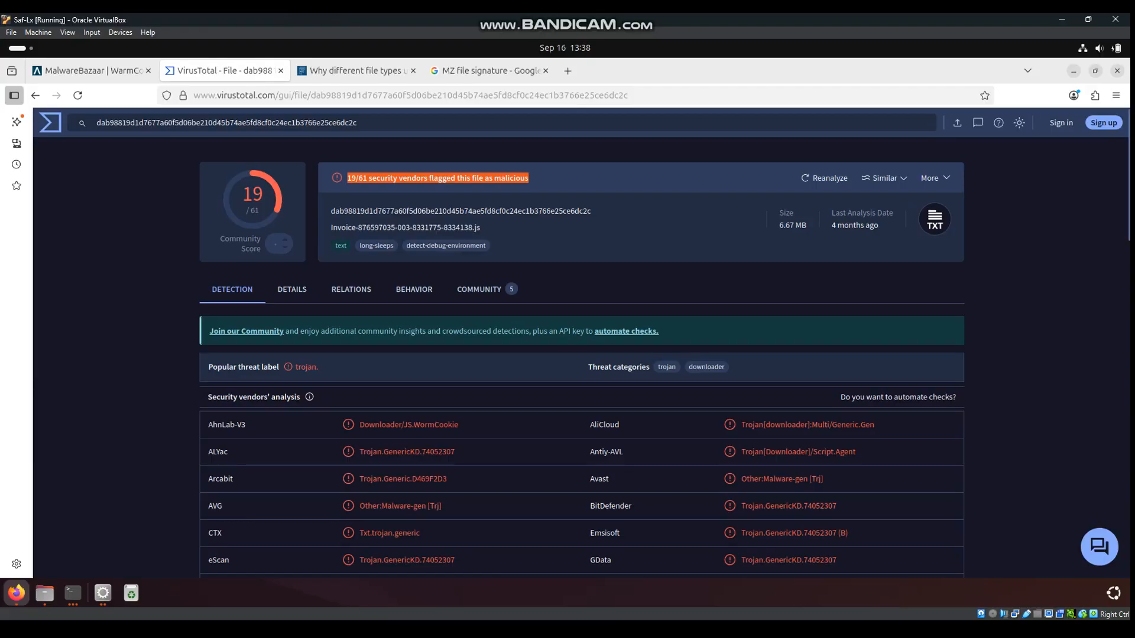
left_click(532, 178)
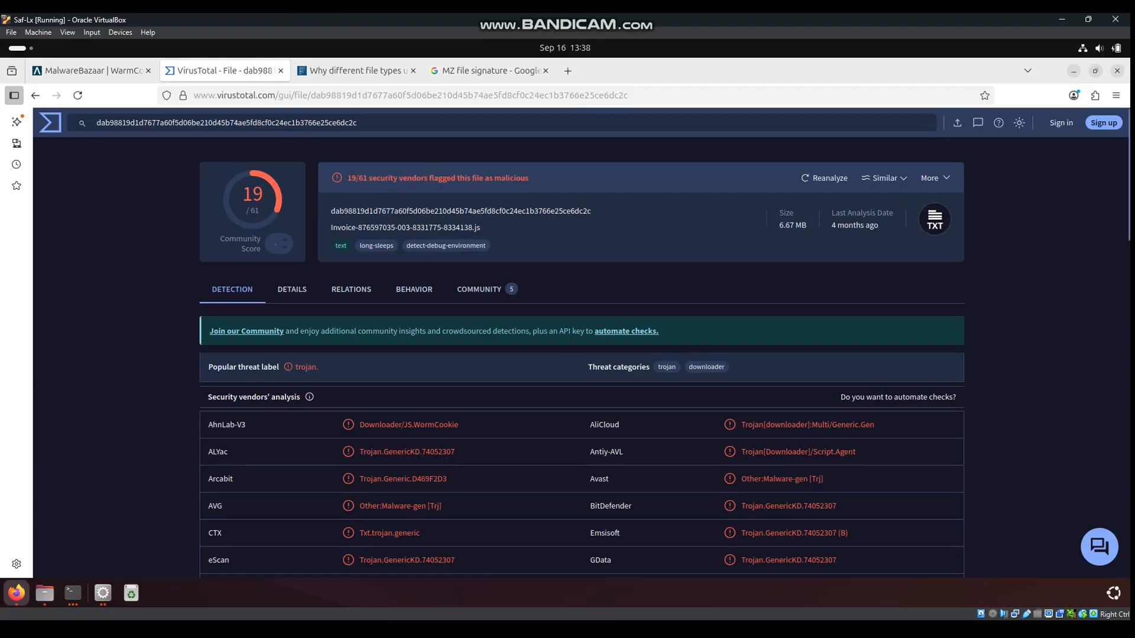
left_click_drag(359, 424, 458, 425)
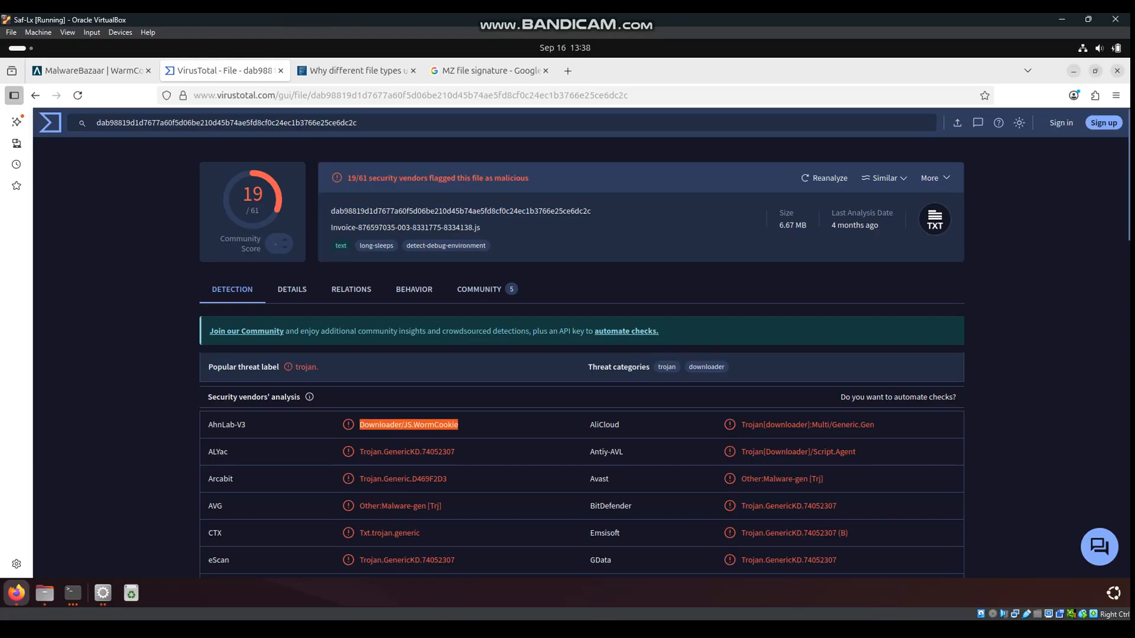
On MalwareBazaar's Browse Database page, search for sha256: followed by the pasted JS file hash
left_click(88, 71)
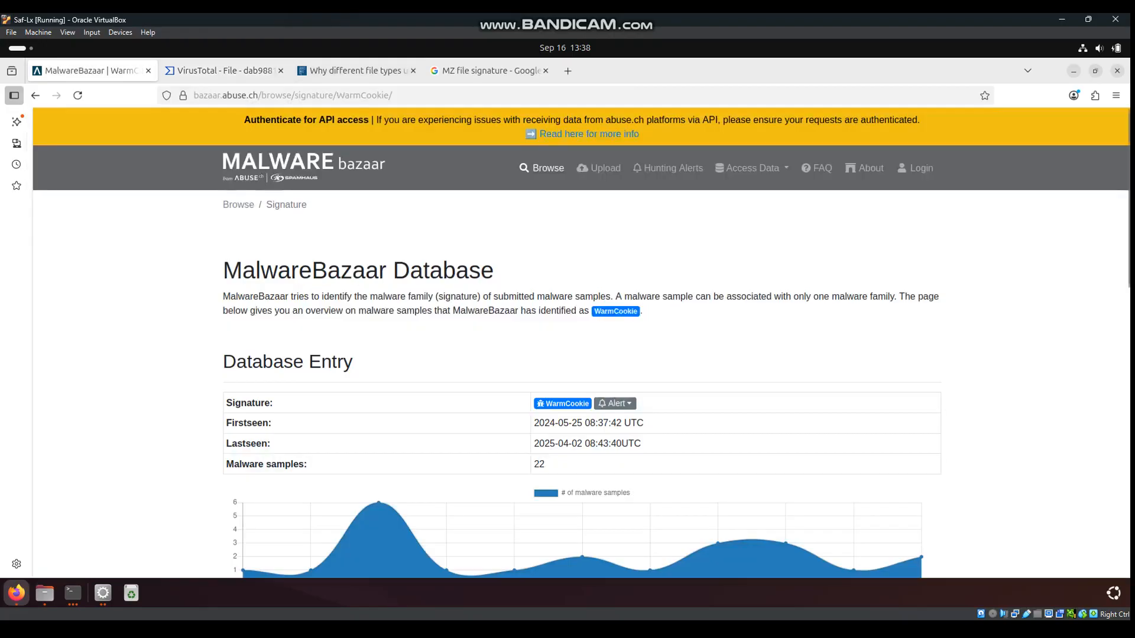
left_click(77, 95)
left_click(304, 360)
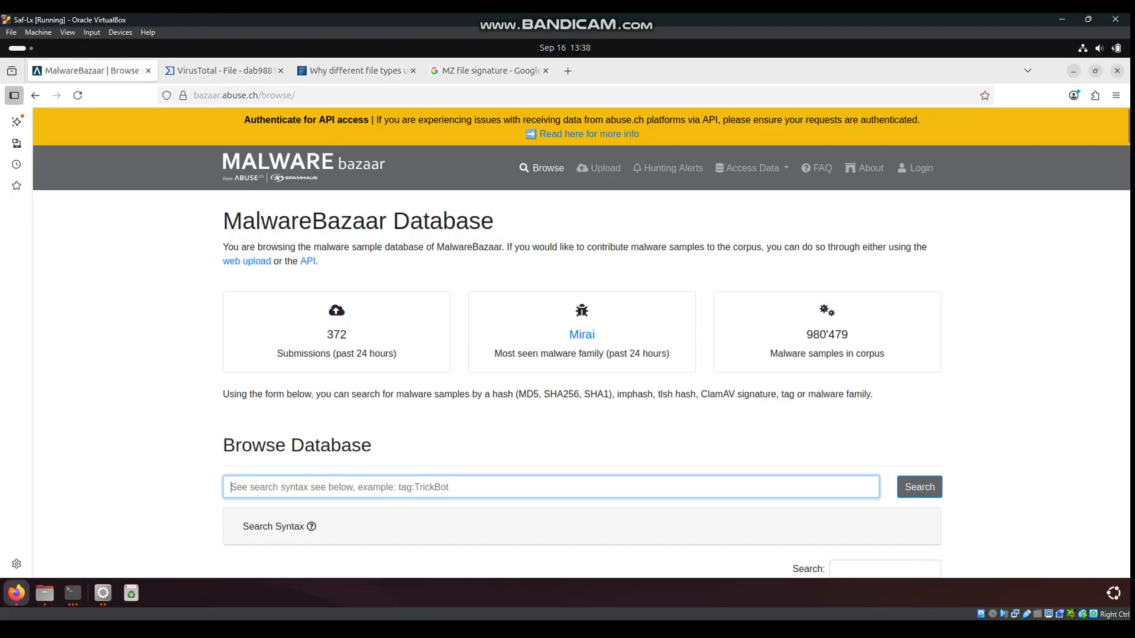
type("sha256:")
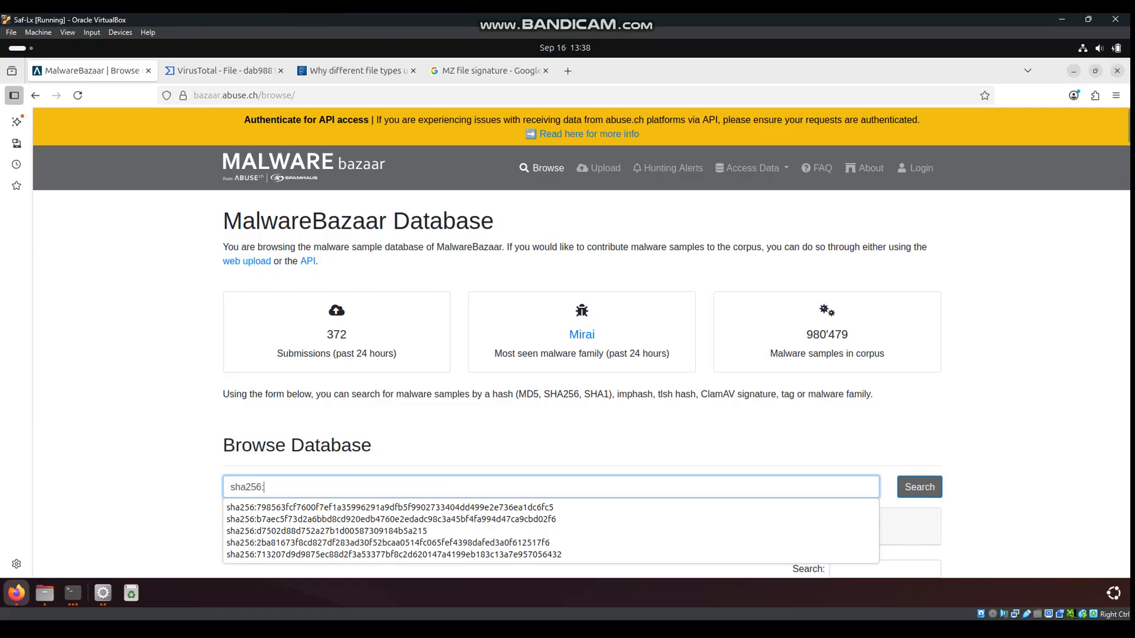
right_click(331, 486)
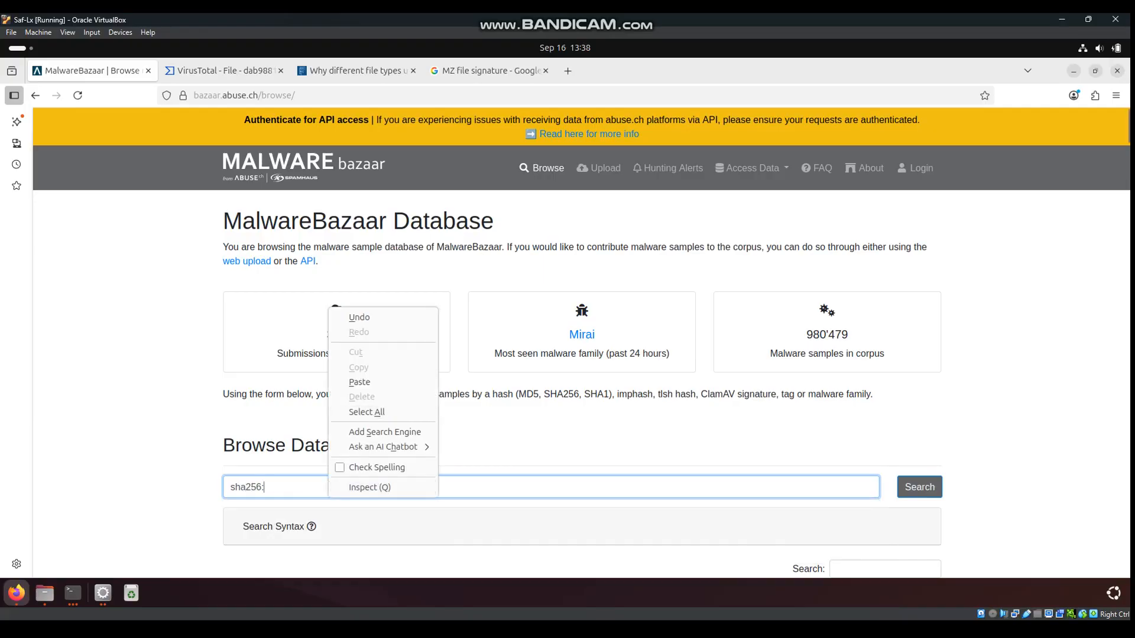
left_click(355, 382)
left_click(920, 487)
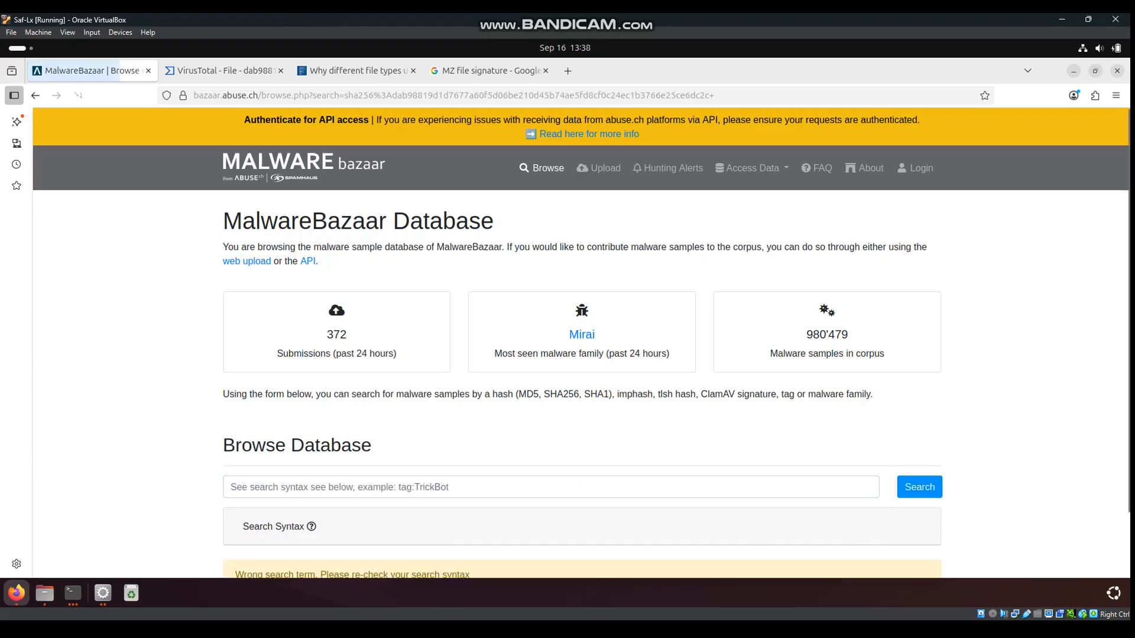
Re-submit the sha256 hash query and open the matching WarmCookie signature page, which lists 22 samples
scroll(582, 385, "down", 2)
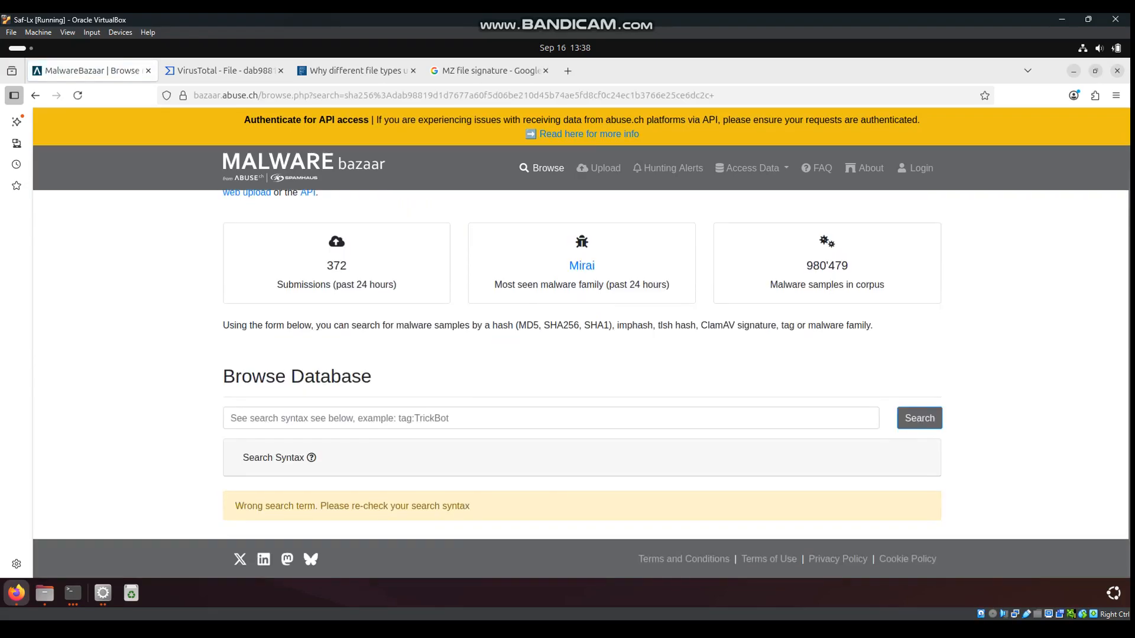
left_click(331, 418)
scroll(582, 384, "up", 2)
left_click(306, 490)
right_click(307, 496)
left_click(337, 384)
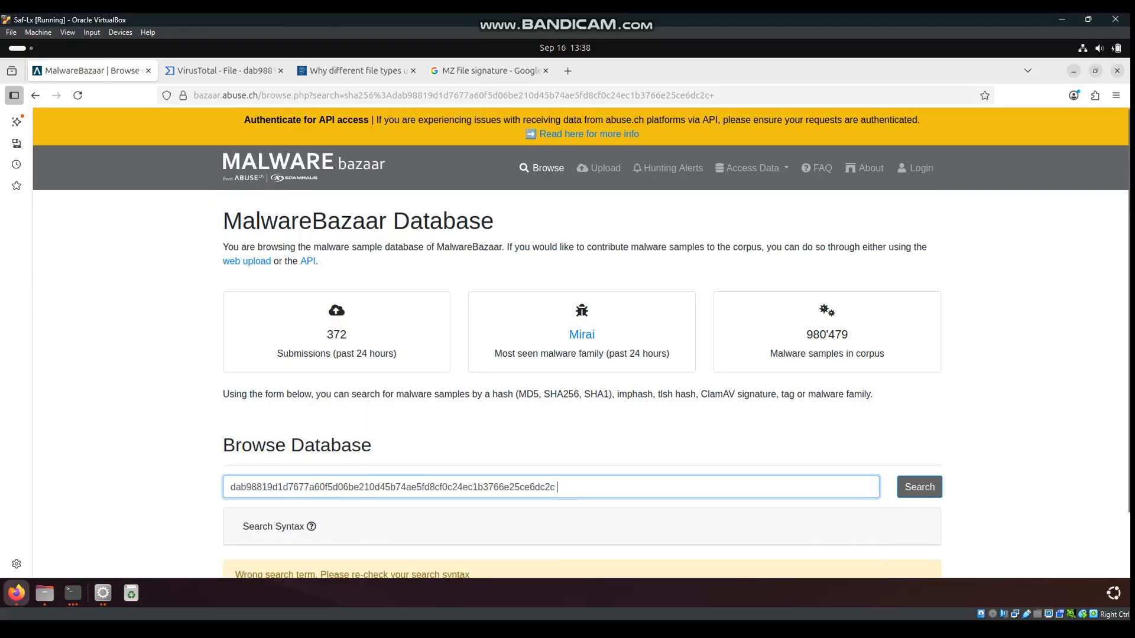
key("Return")
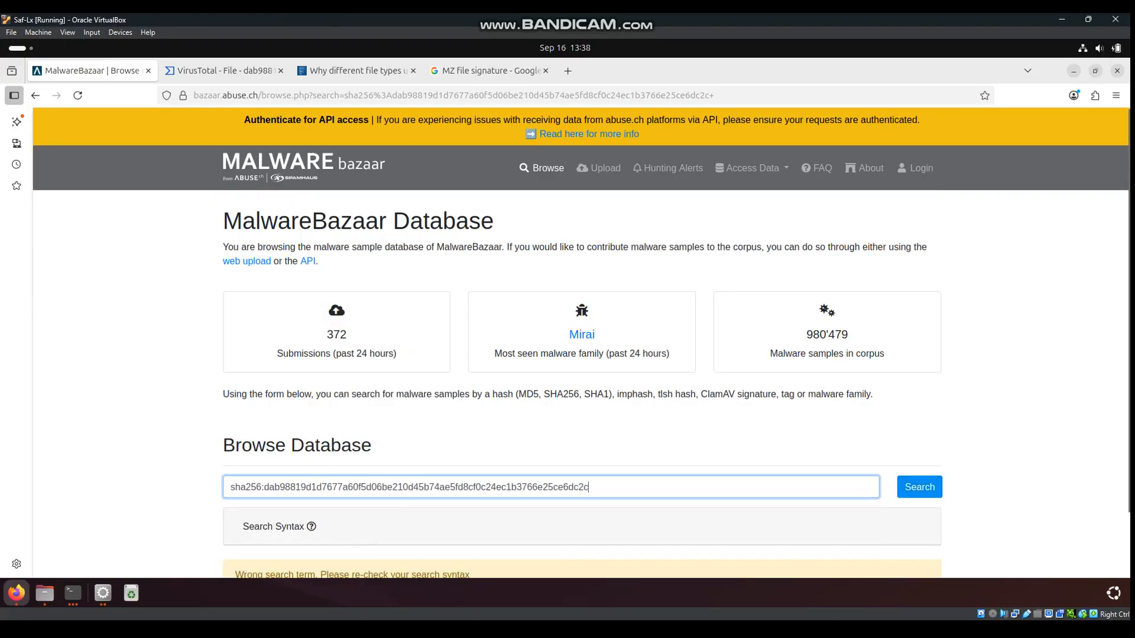
scroll(582, 355, "down", 3)
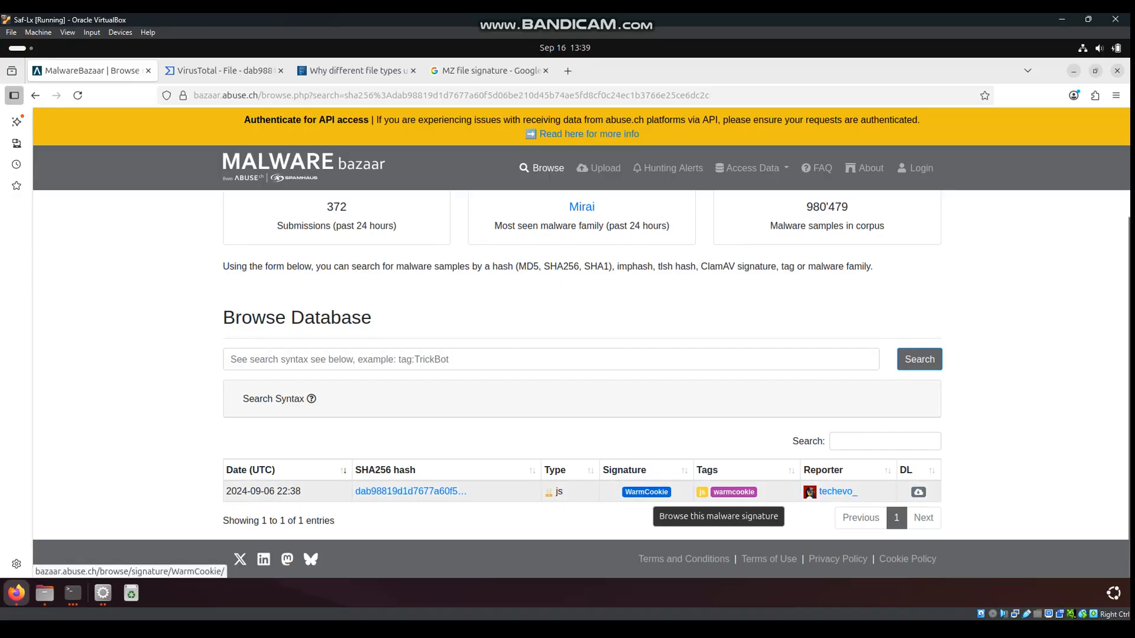
left_click(646, 492)
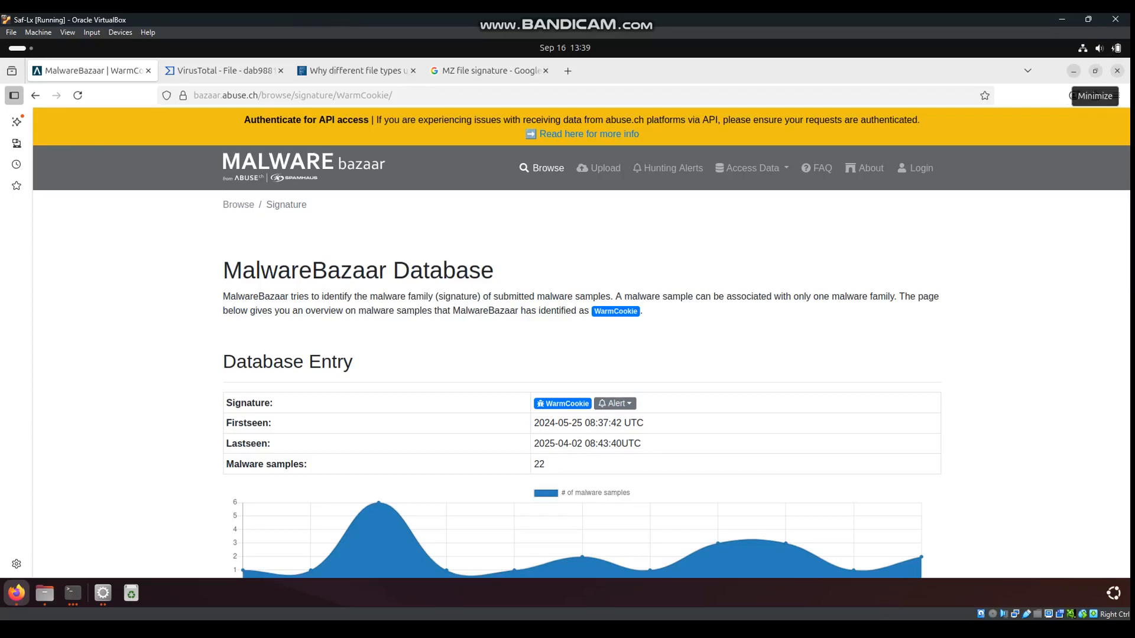
Minimize Firefox and show the Traffic analysis folder with the pcap, DLL, invoice zip and extracted folder in Files
left_click(1074, 71)
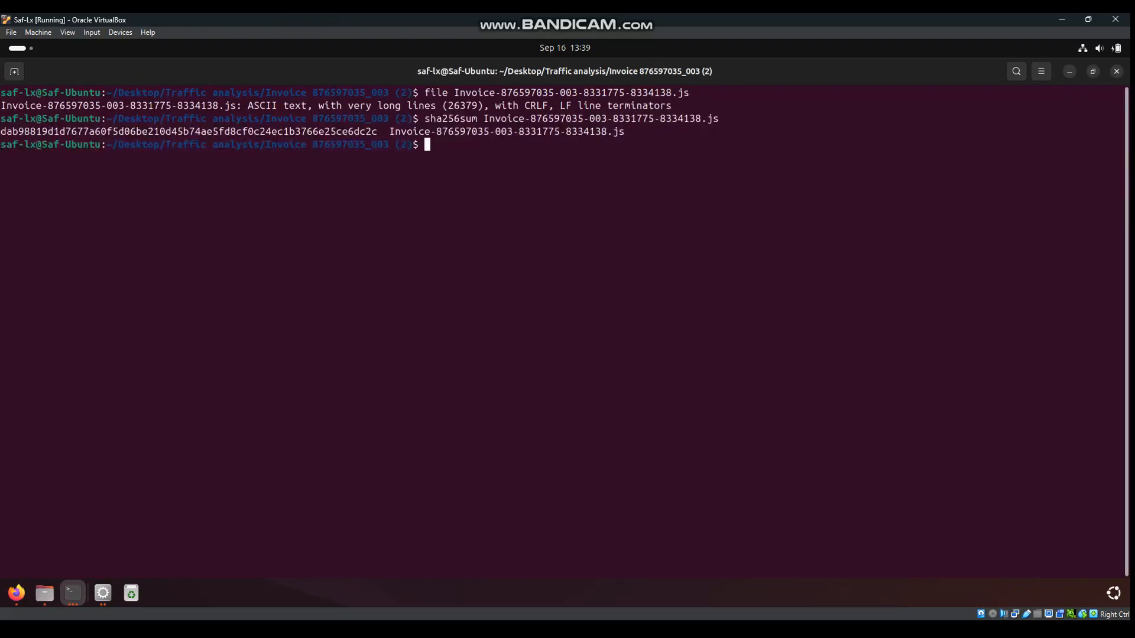
left_click(1071, 71)
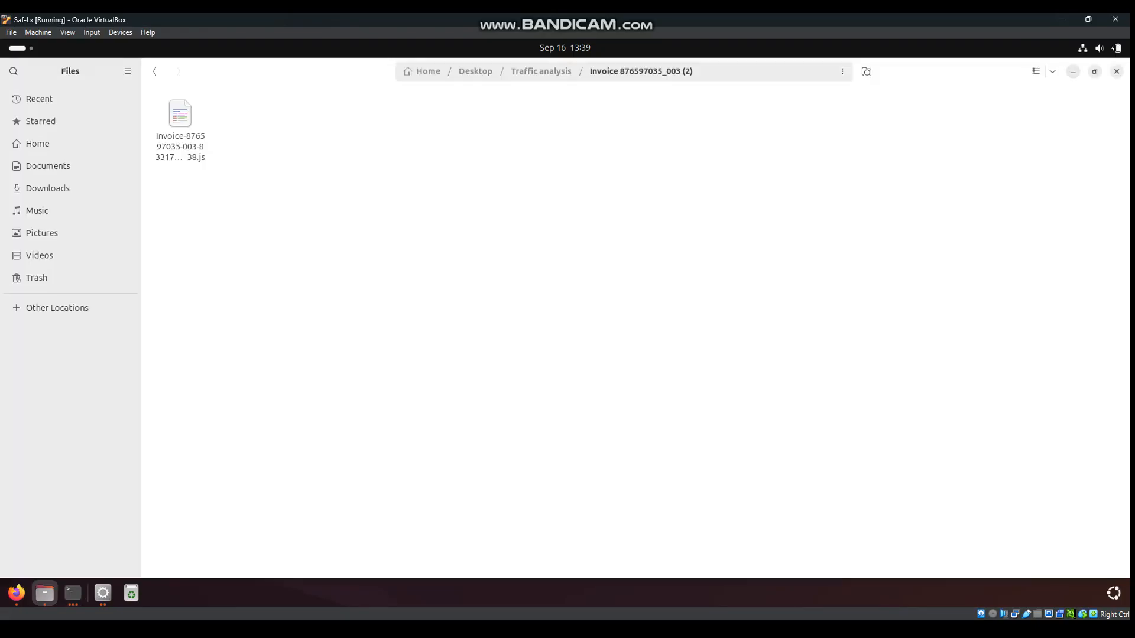
left_click(155, 71)
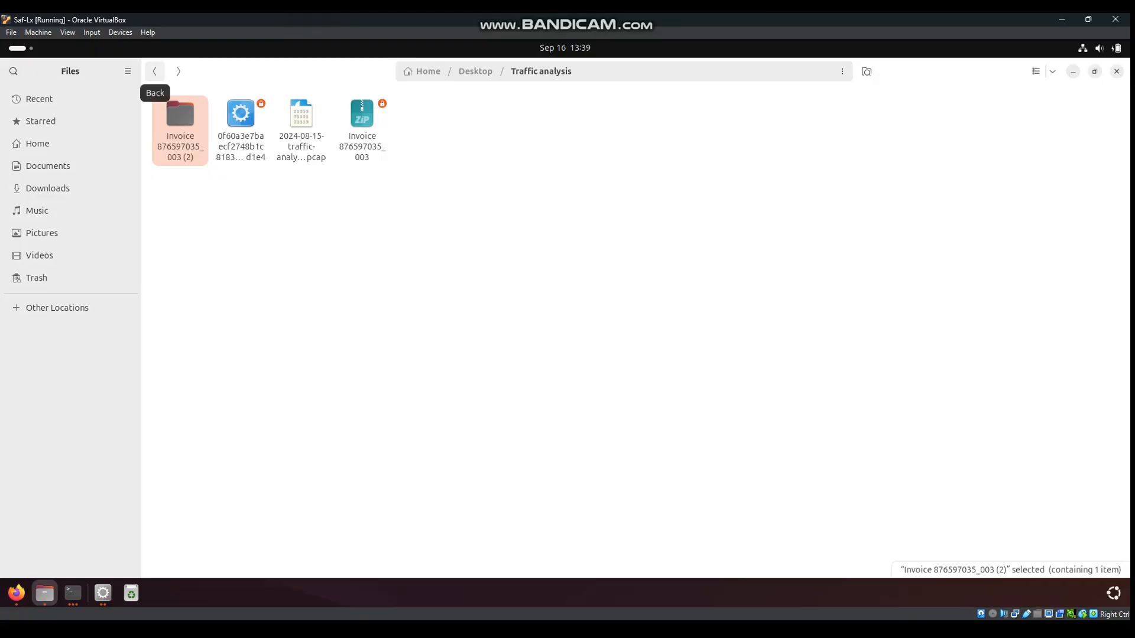
left_click(154, 70)
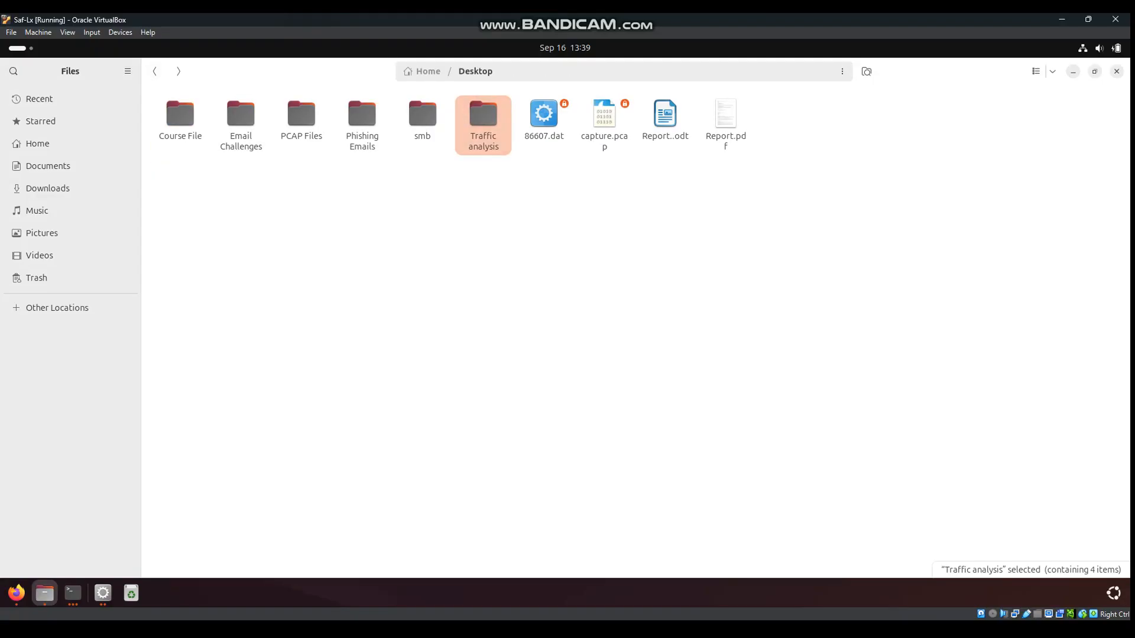
key("Return")
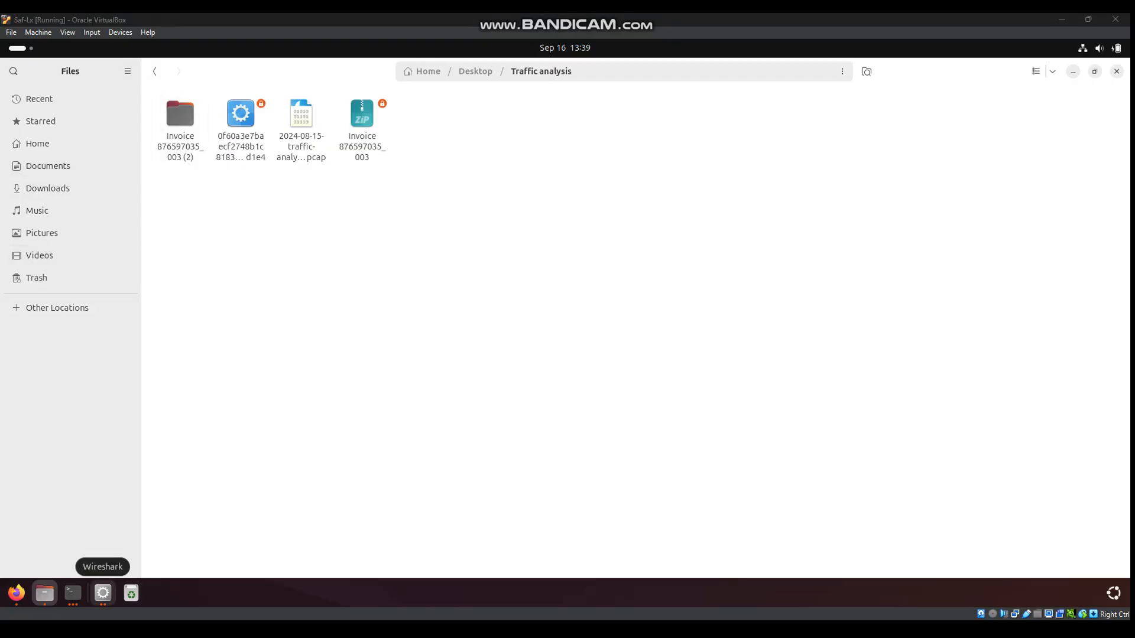
Close the Follow HTTP Stream window and clear the tcp.stream eq 112 display filter
left_click(103, 593)
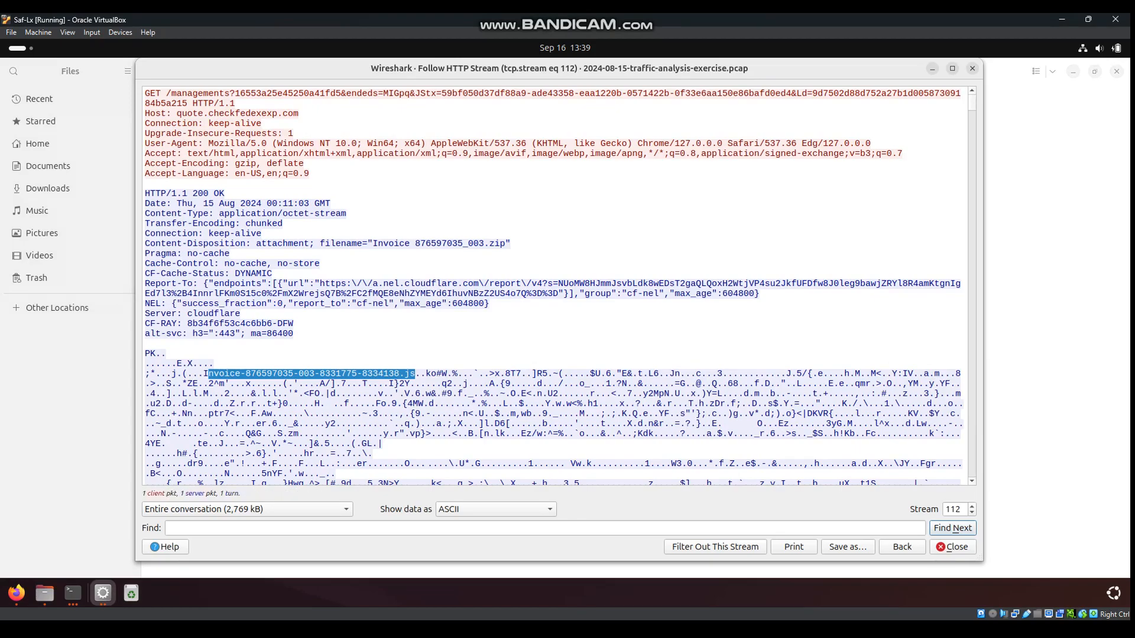
left_click(972, 69)
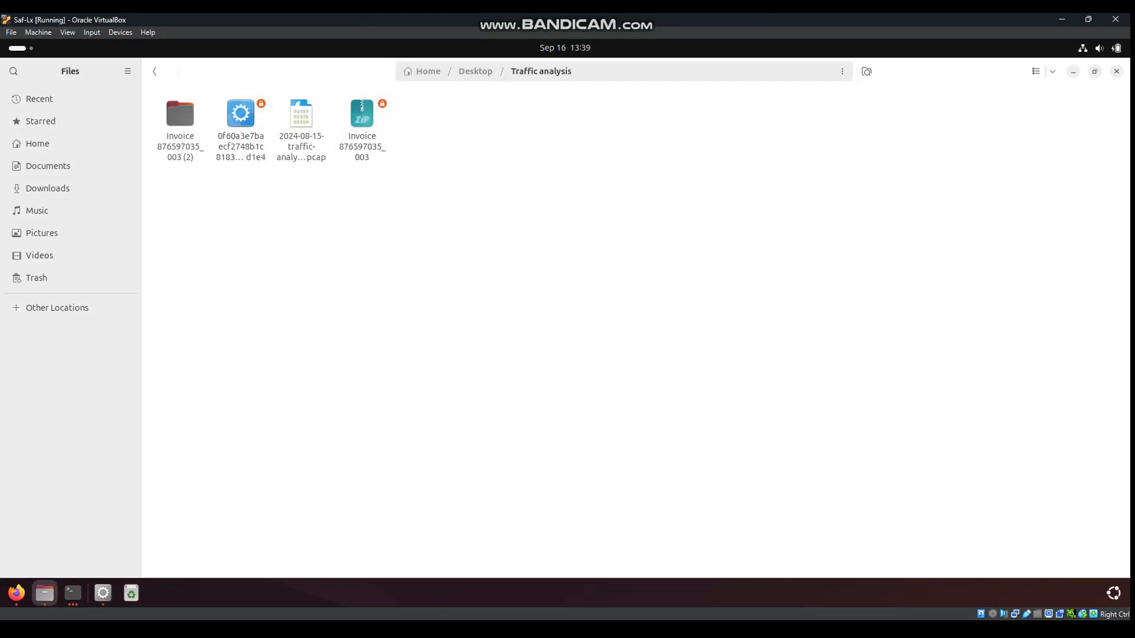
left_click(103, 593)
key("ctrl+a")
key("BackSpace")
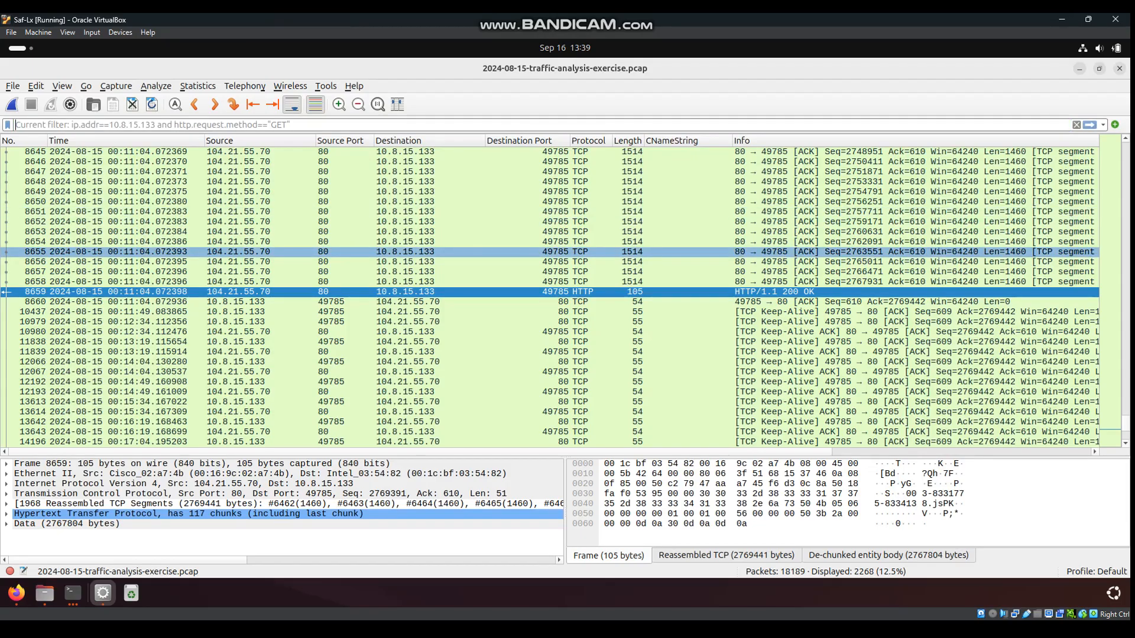
Filter on nbns and expand NetBIOS Name Service to reveal host DESKTOP-H8ALZBV at 10.8.15.133
left_click(261, 252)
type("ns")
key("BackSpace")
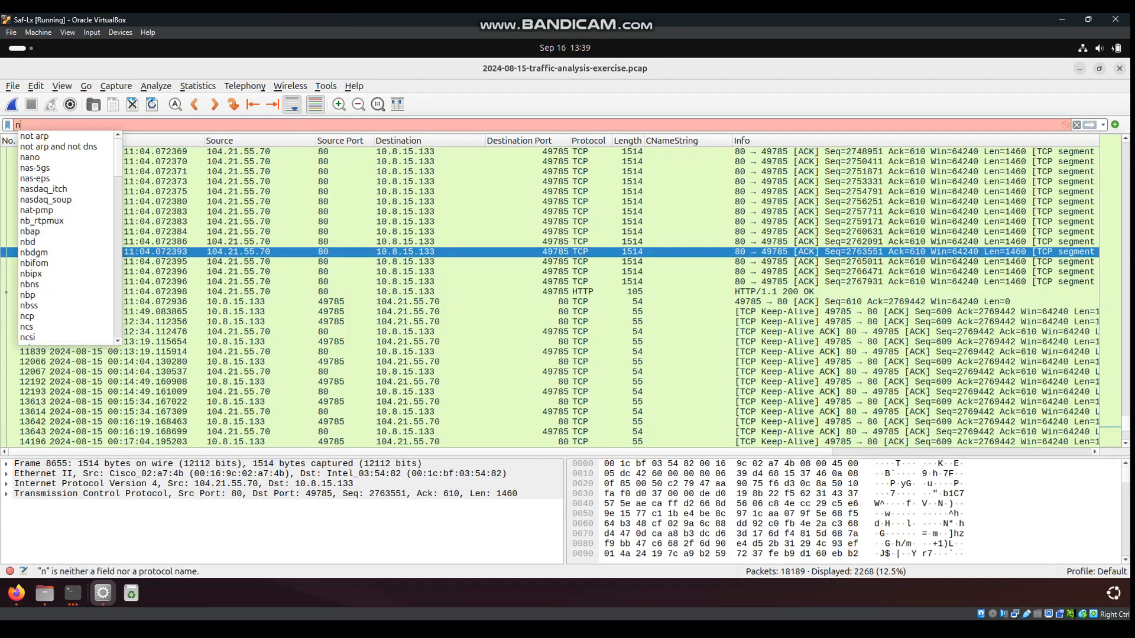
type("bns")
key("Return")
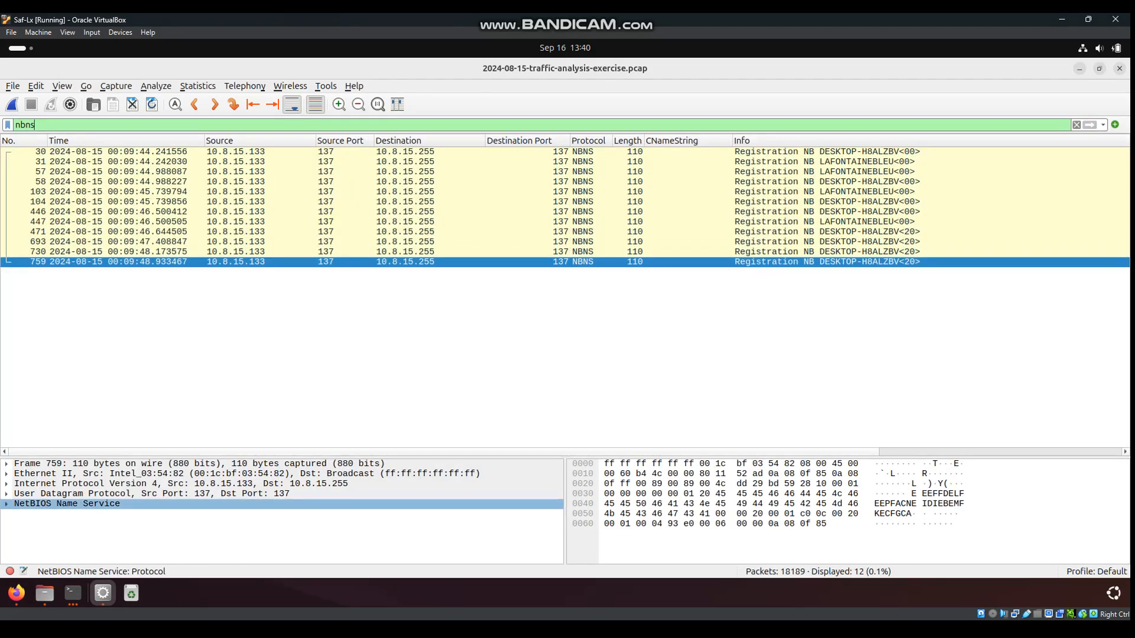
key("Right")
key("Down")
key("Down")
key("Down")
key("Down")
key("Down")
key("Down")
key("Down")
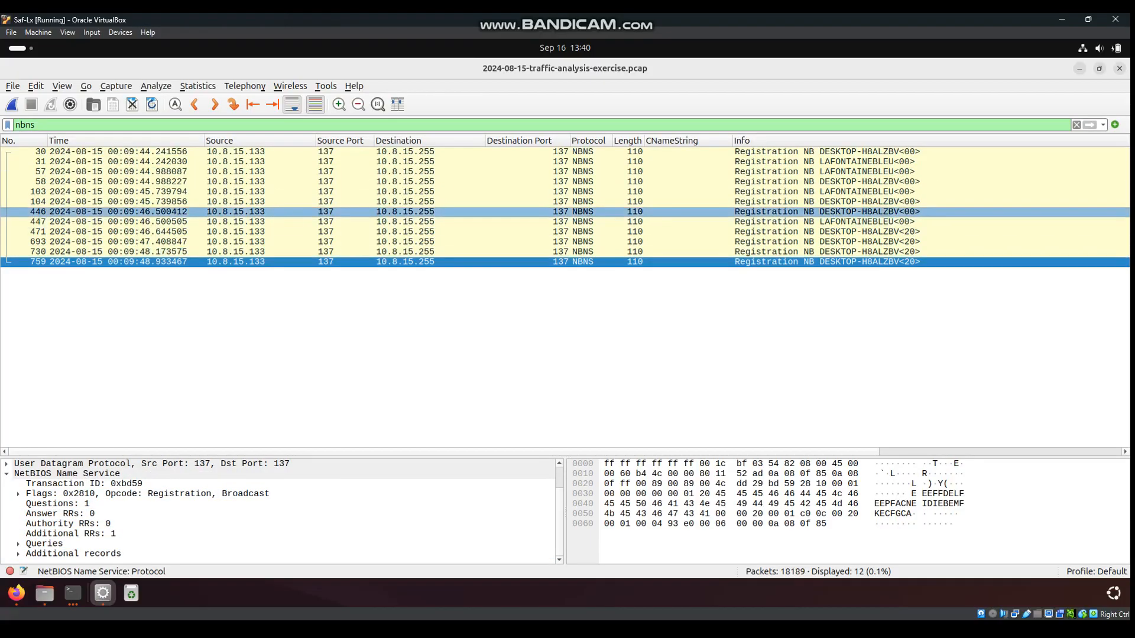
key("ctrl+slash")
type("ker")
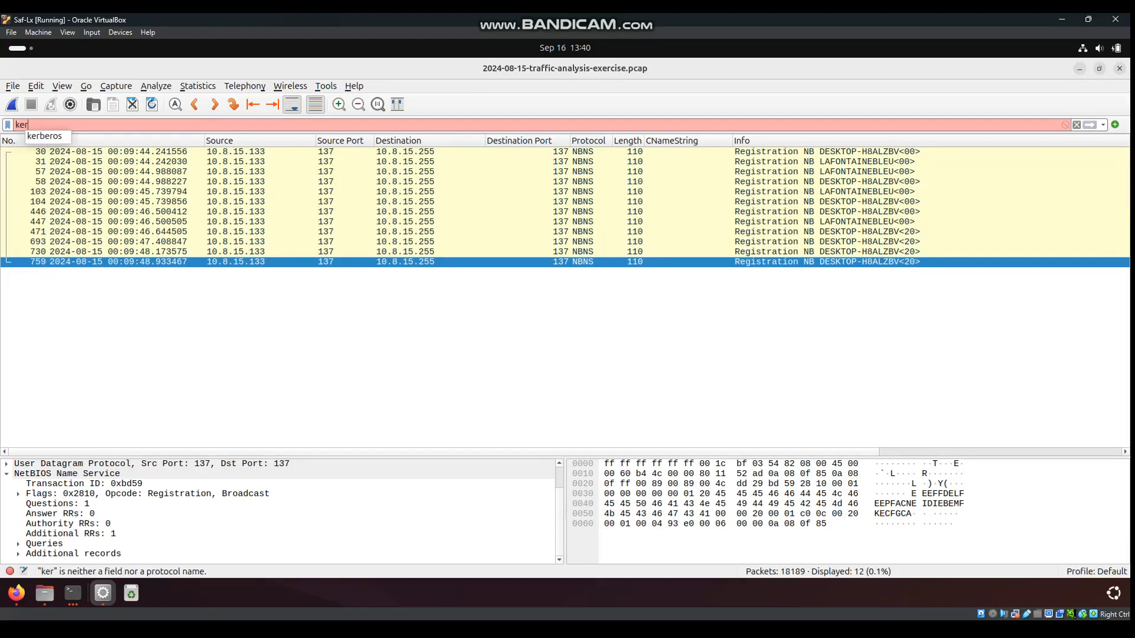
Apply the kerberos.CNameString display filter, listing 30 Kerberos packets
key("Down")
key("Return")
type(".C")
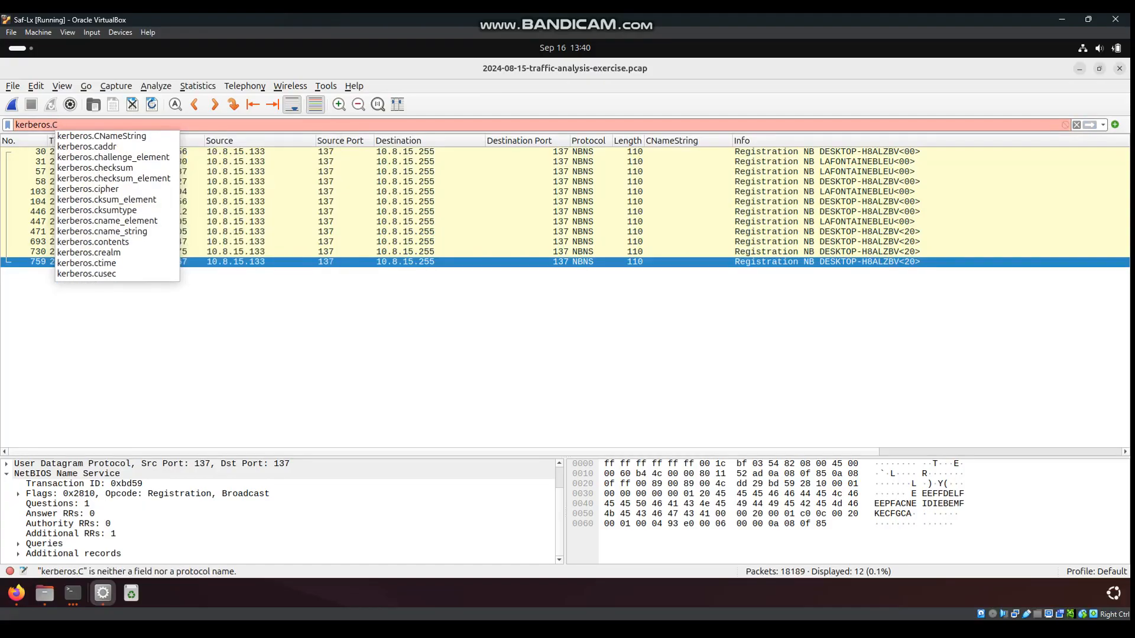
key("Down")
key("Return")
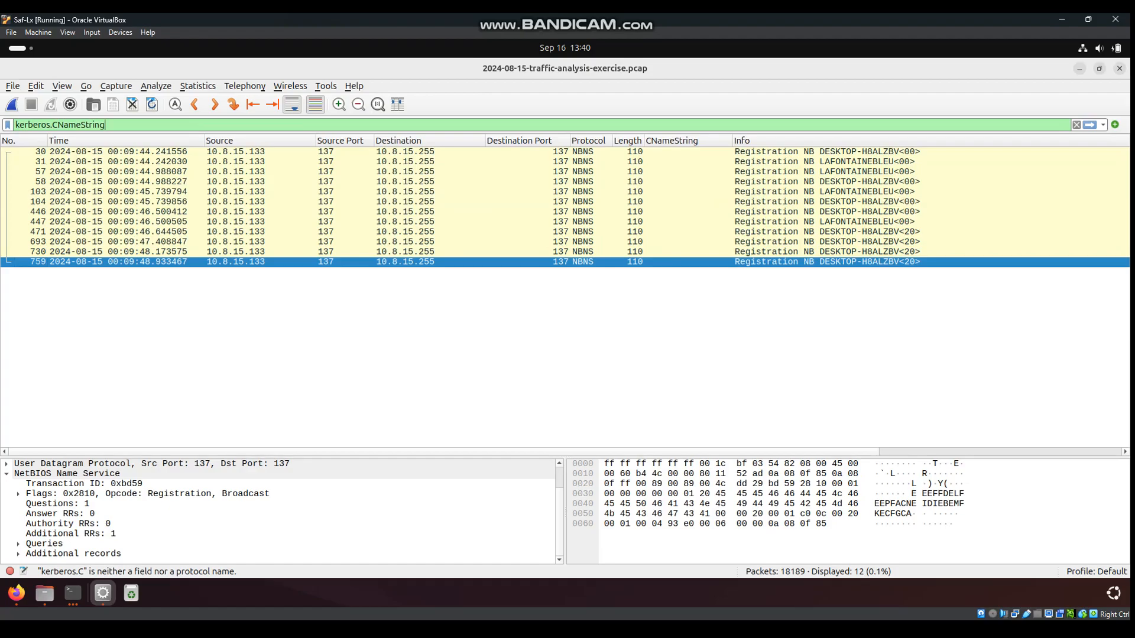
key("BackSpace")
type("g")
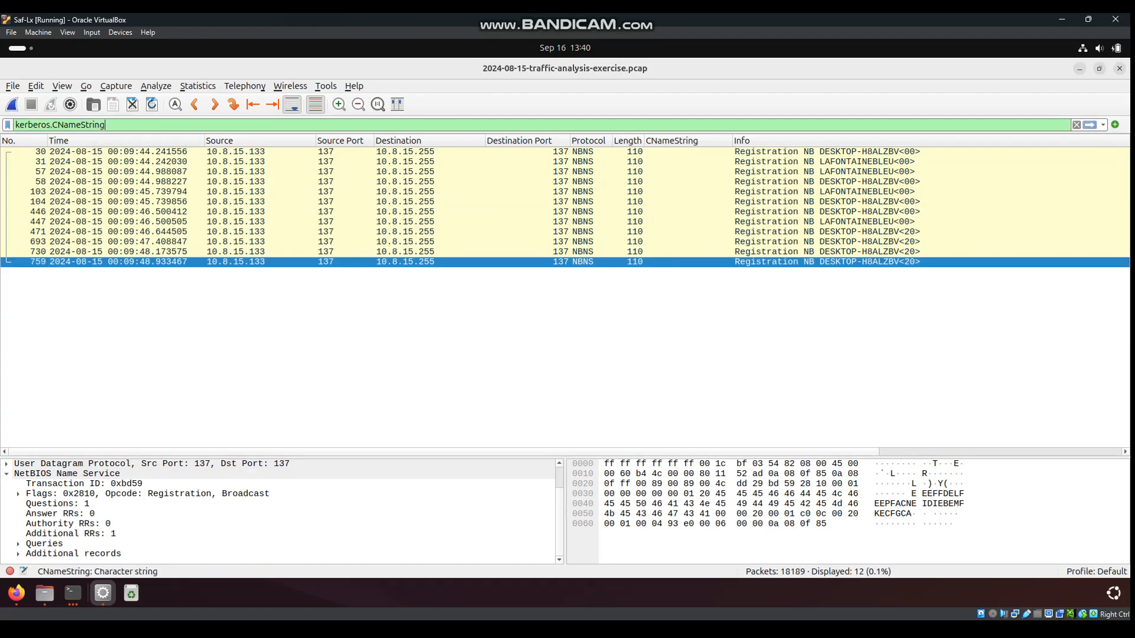
key("Return")
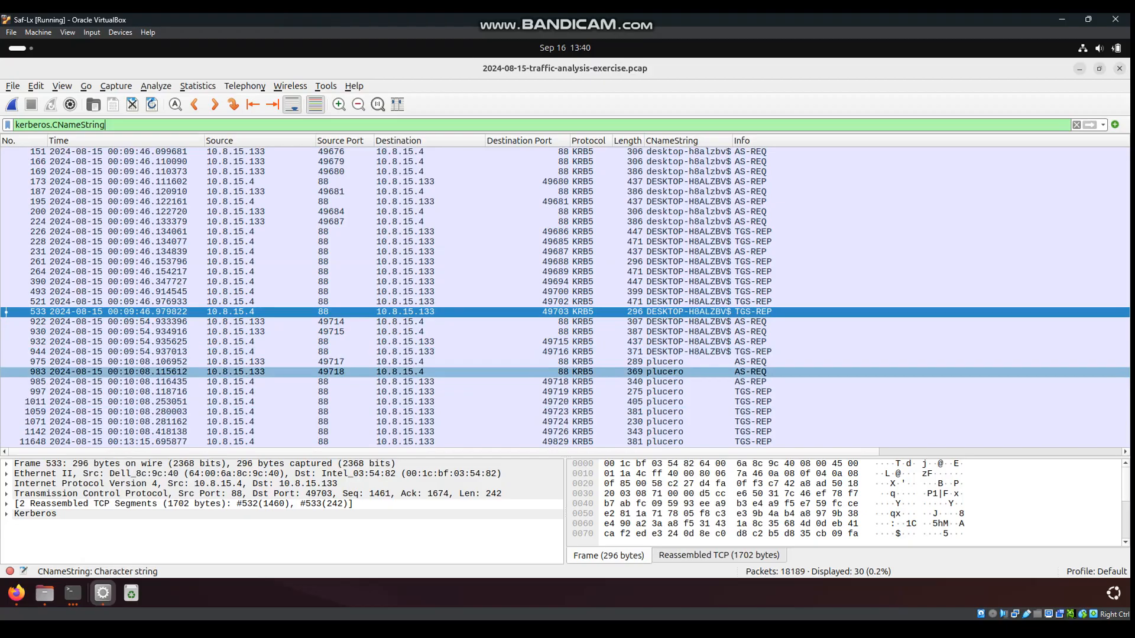
Expand Kerberos > tgs-rep > enc-part to read the client name, then return to Files
left_click(7, 514)
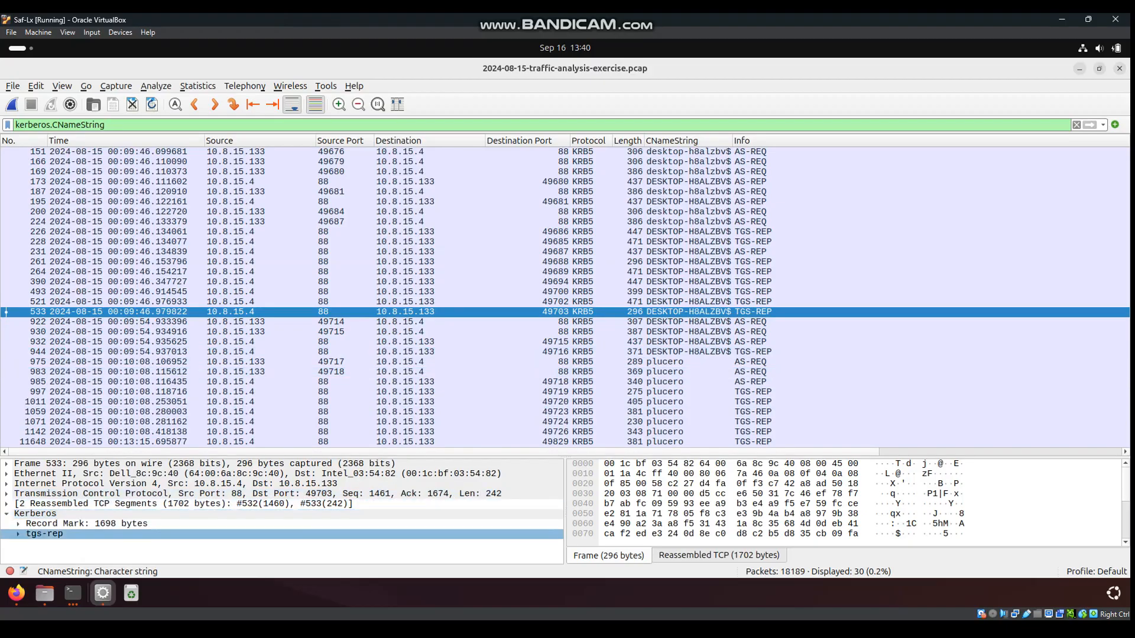
left_click(18, 533)
scroll(18, 533, "down", 2)
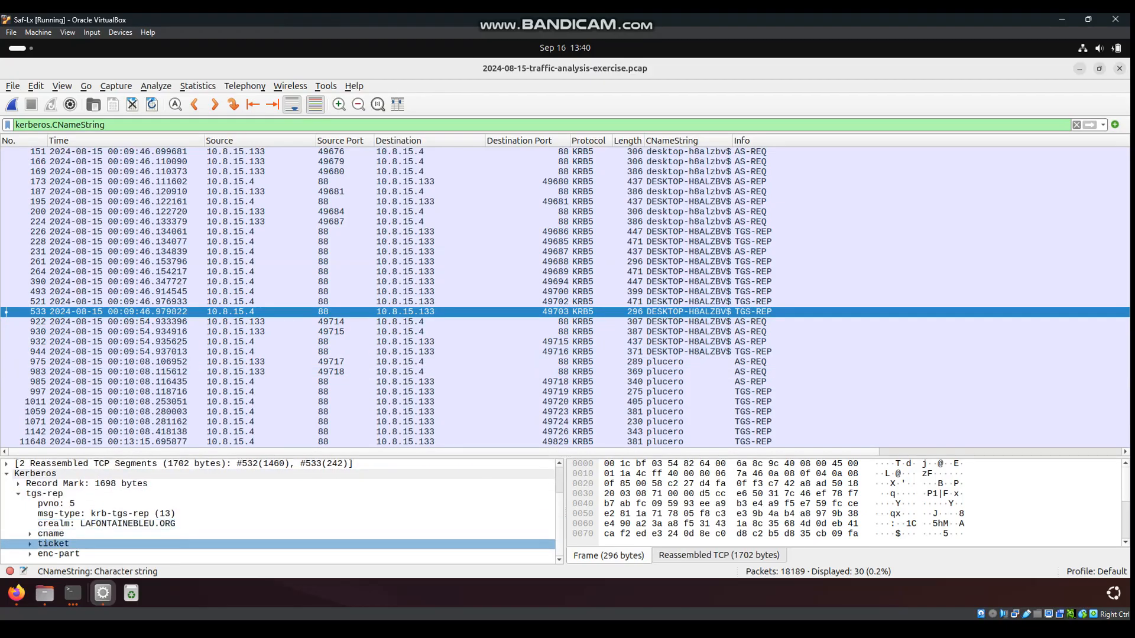
left_click(29, 554)
scroll(30, 554, "down", 1)
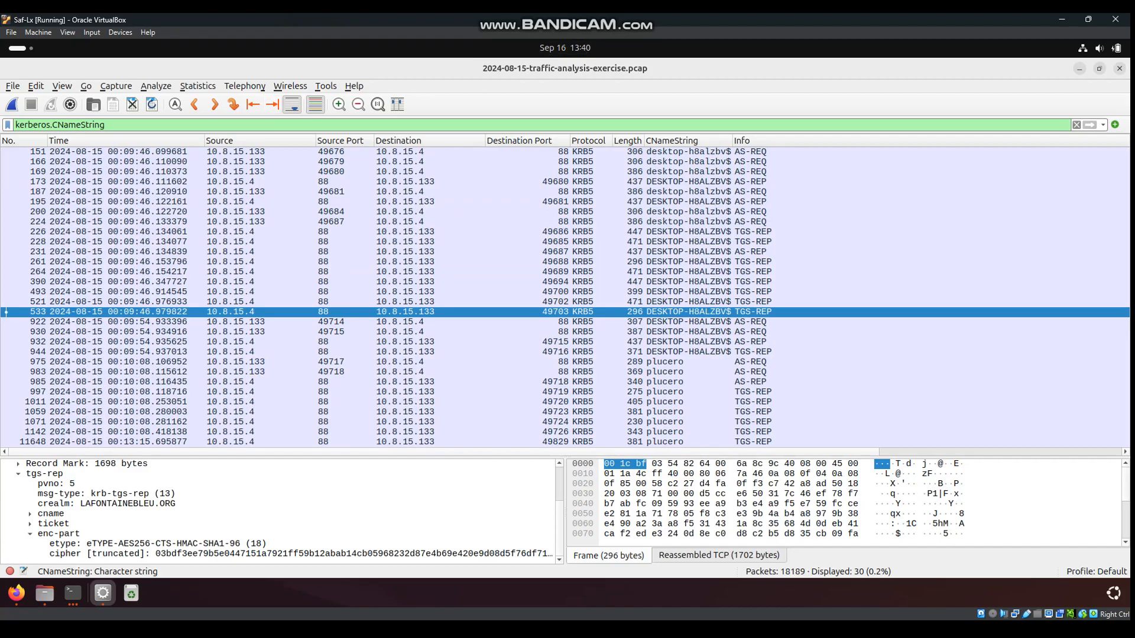
key("alt+Tab")
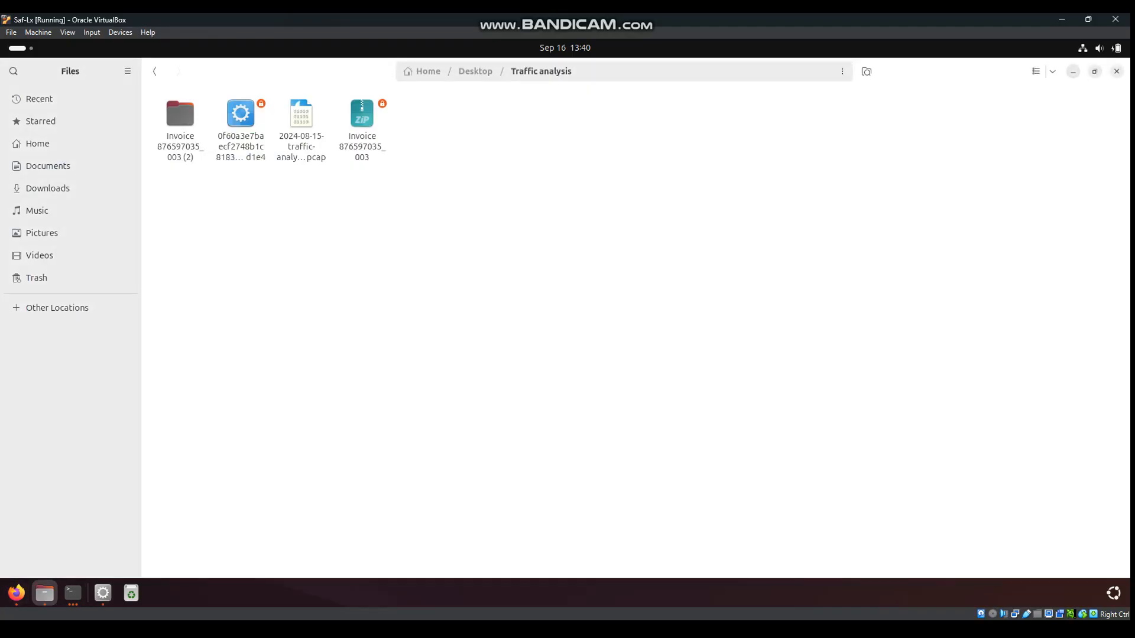
right_click(517, 231)
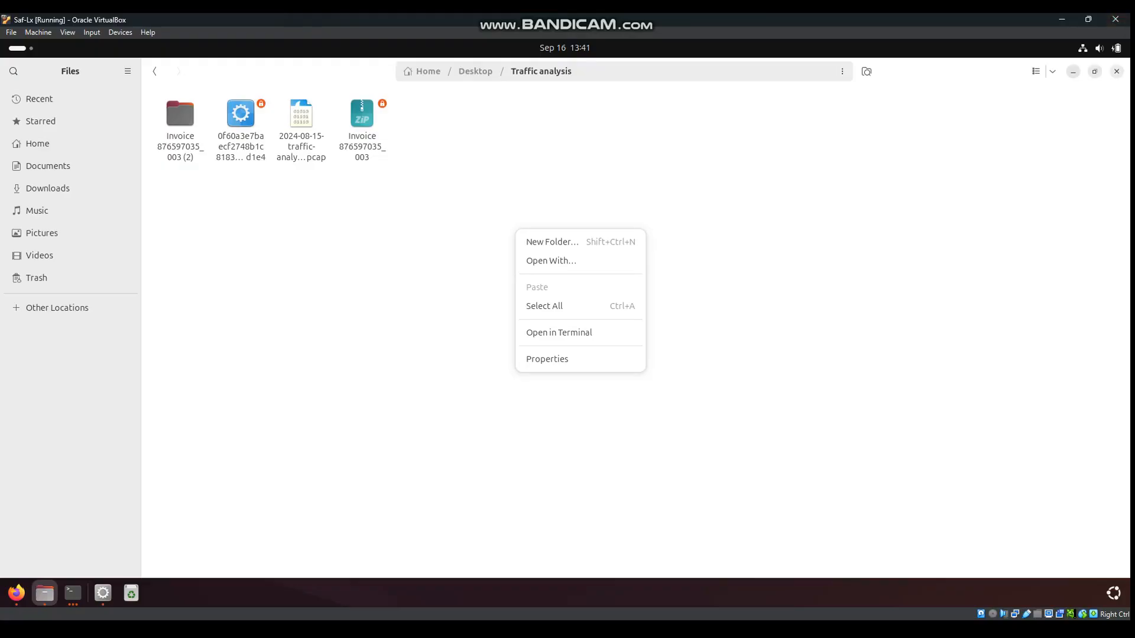
key("Escape")
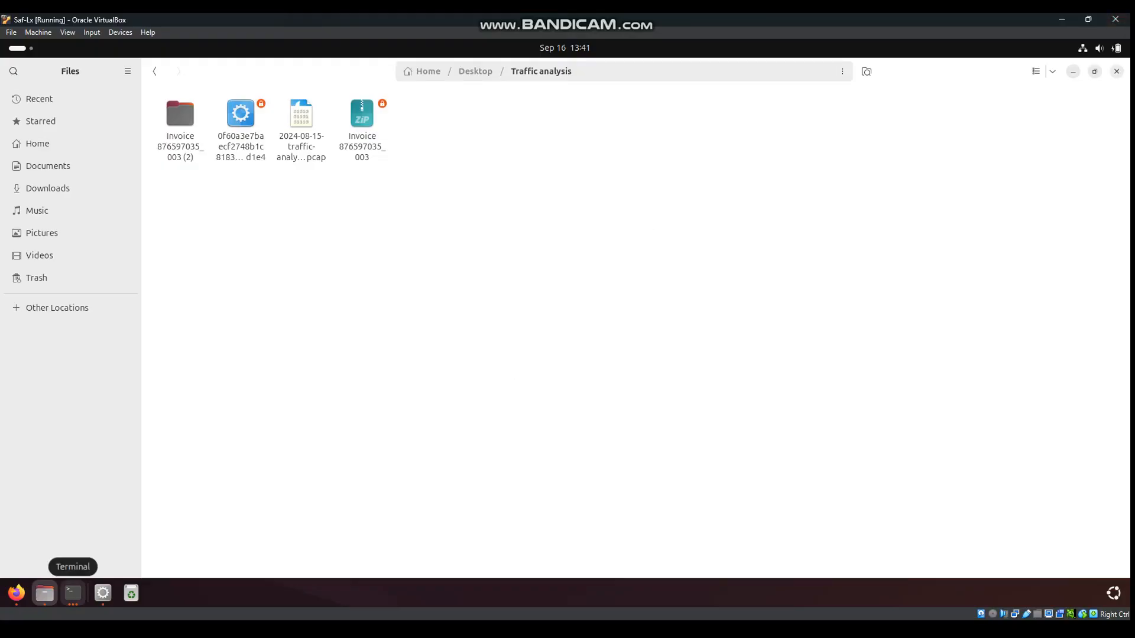